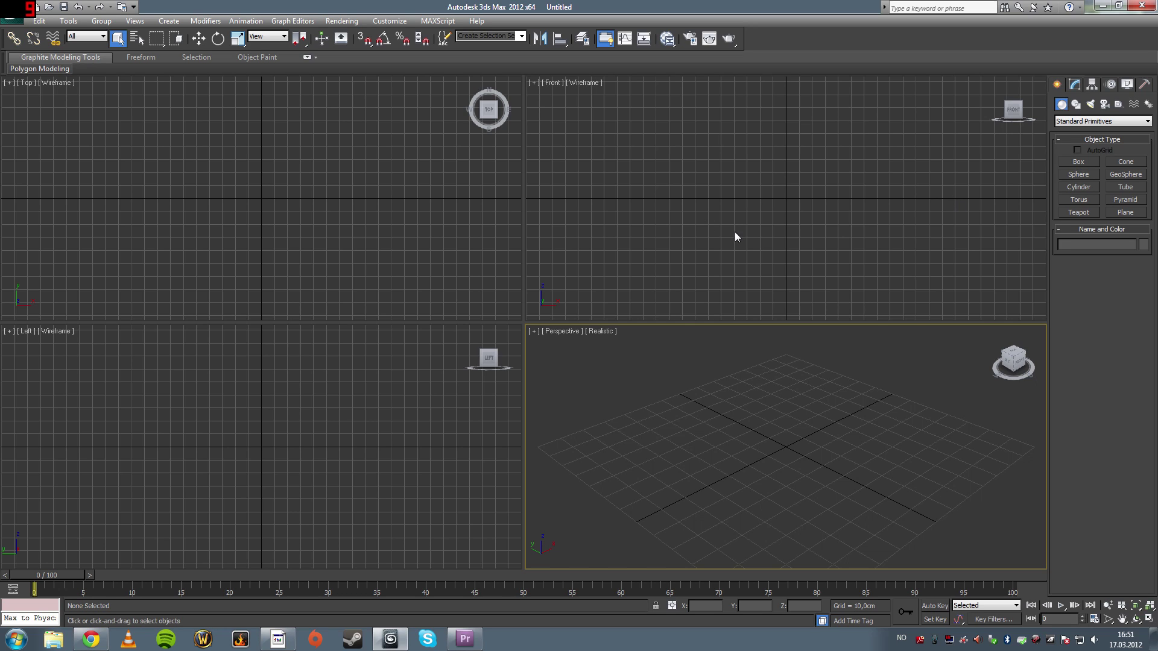
- Create Box001 on the grid, about 74.7 by 135 cm and roughly 47 cm high
left_click(1076, 162)
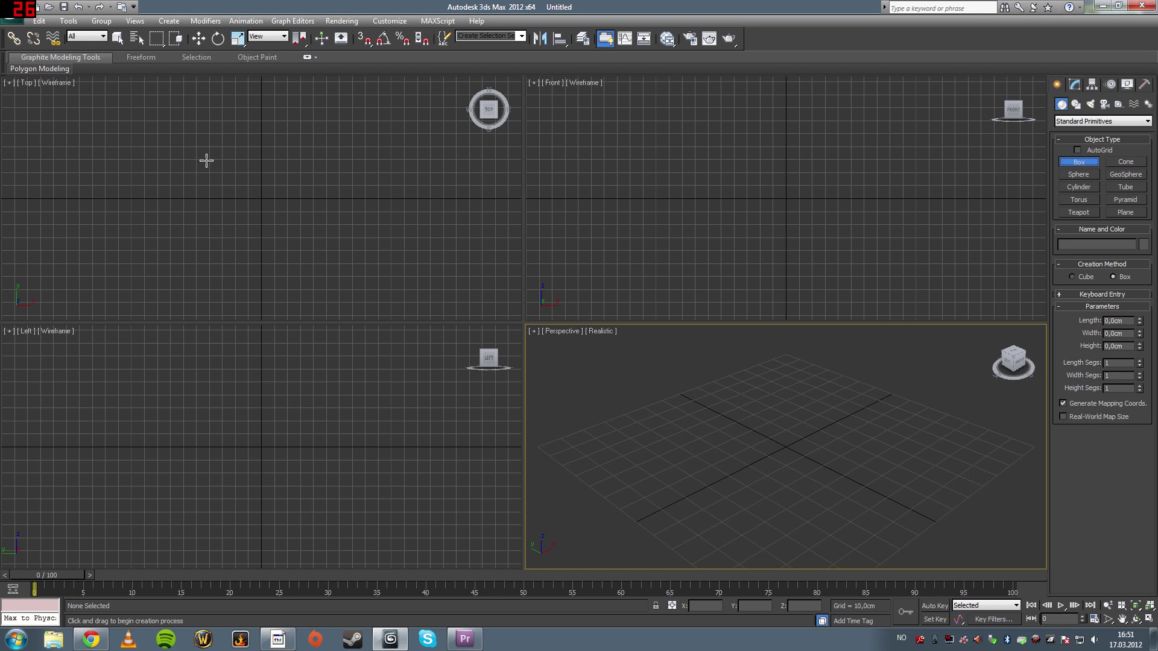
left_click_drag(178, 152, 354, 250)
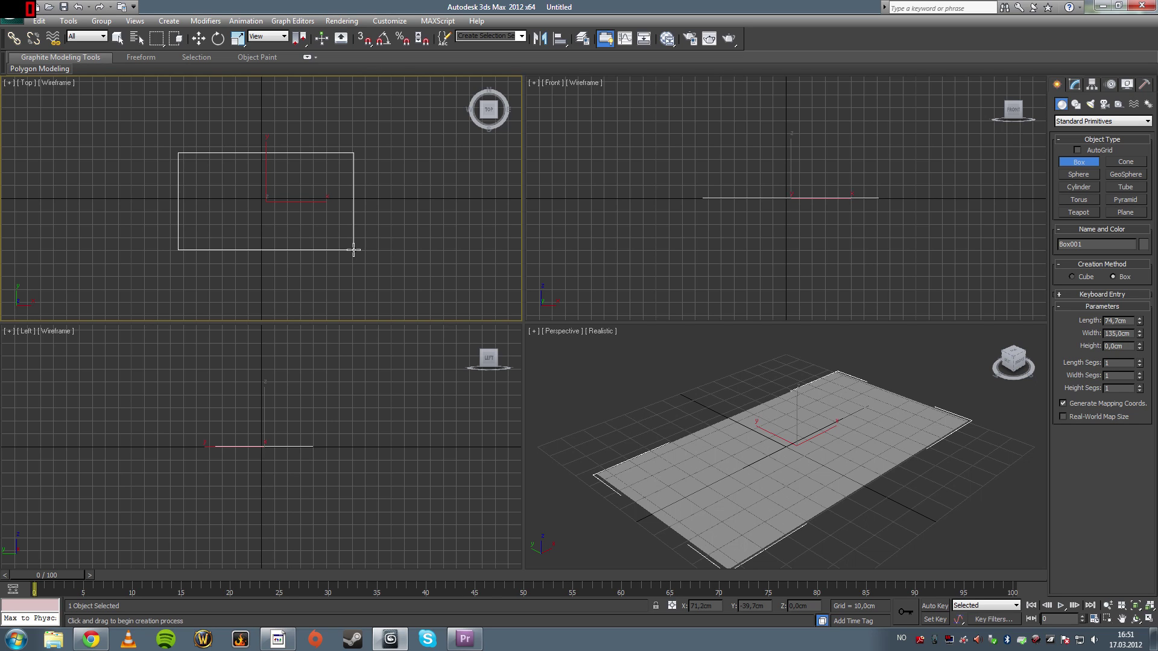
left_click_drag(353, 251, 354, 249)
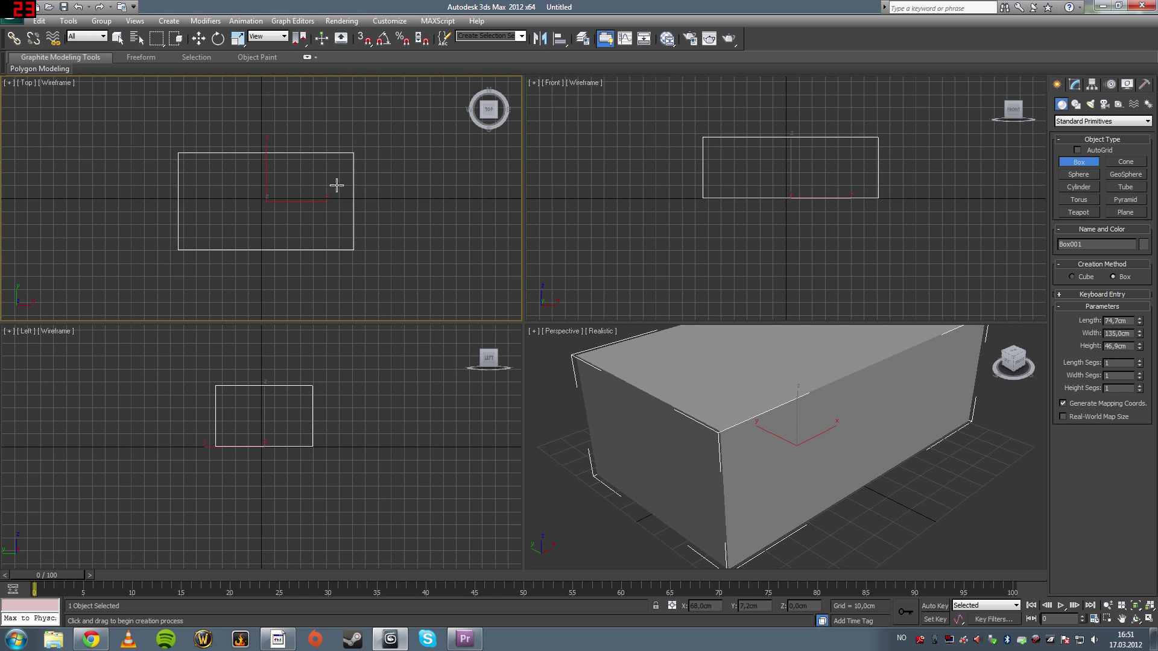
right_click(476, 306)
- Maximize the Perspective view with edged faces on and selection brackets hidden
left_click(854, 460)
middle_click_drag(854, 460, 839, 468)
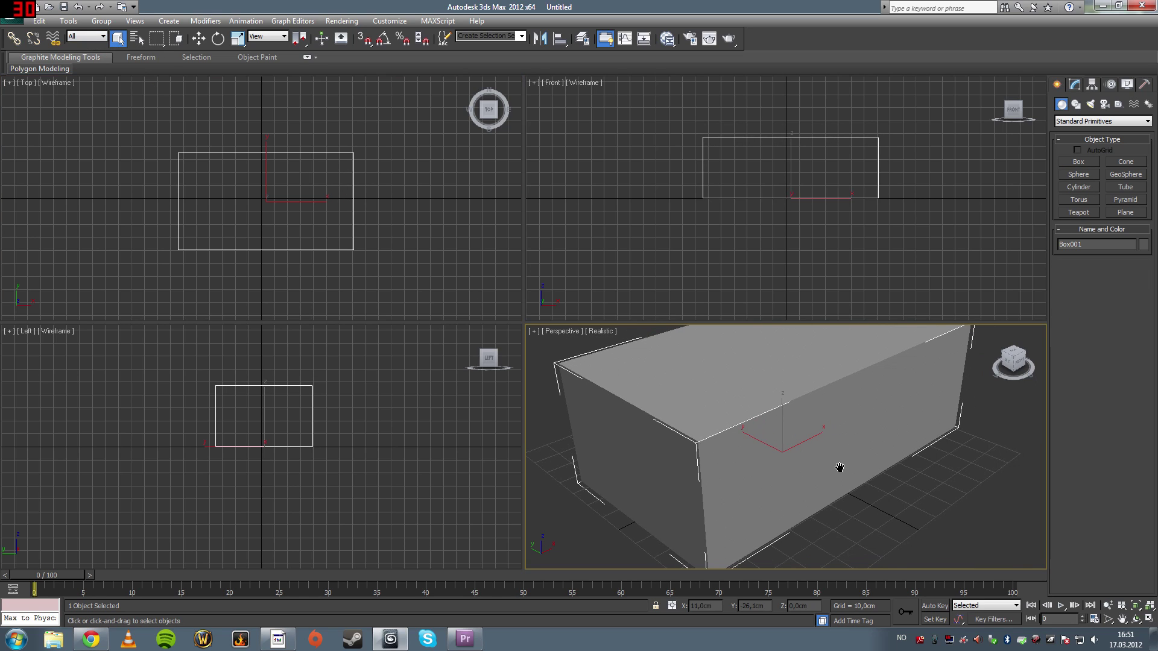
key("j")
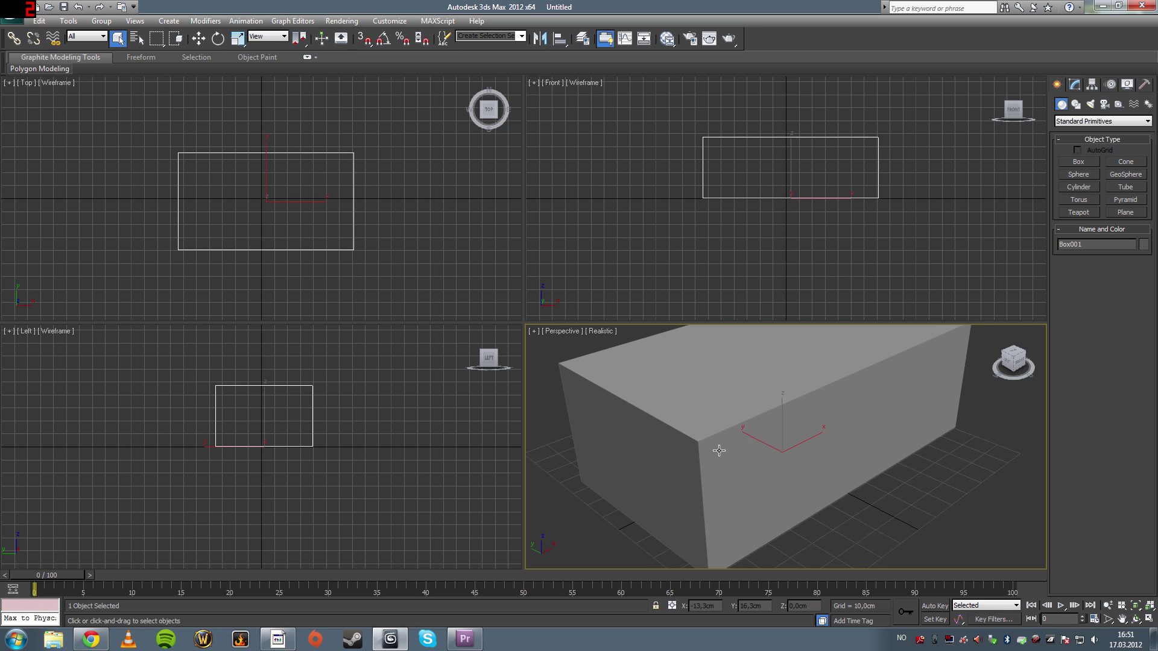
key("F4")
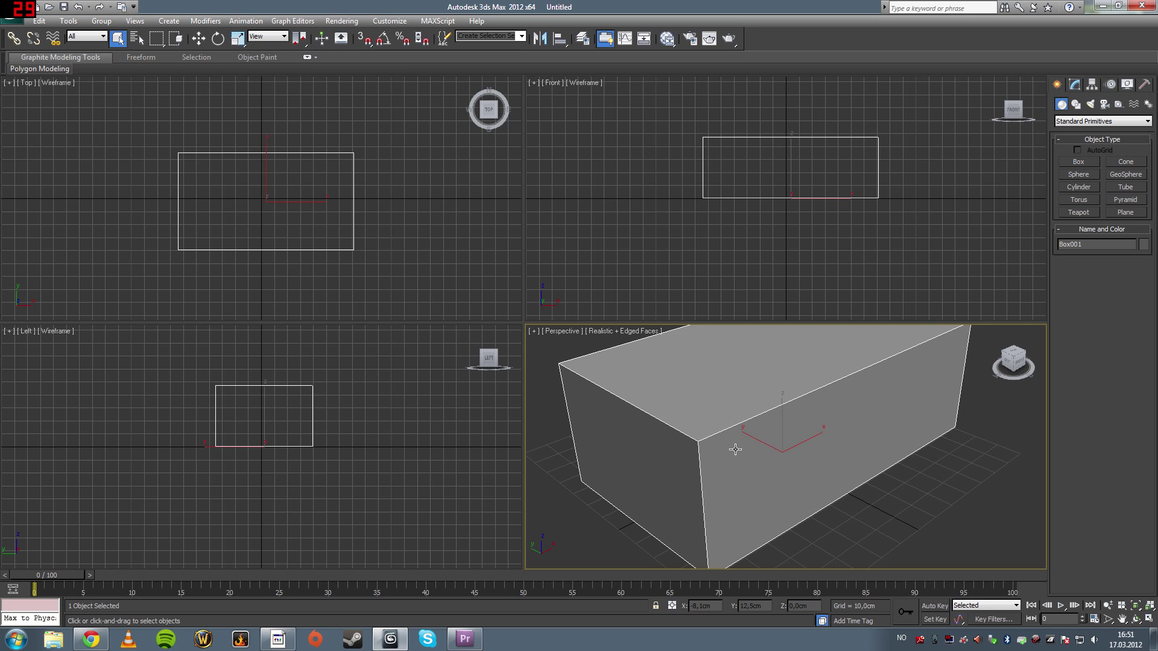
key("alt+w")
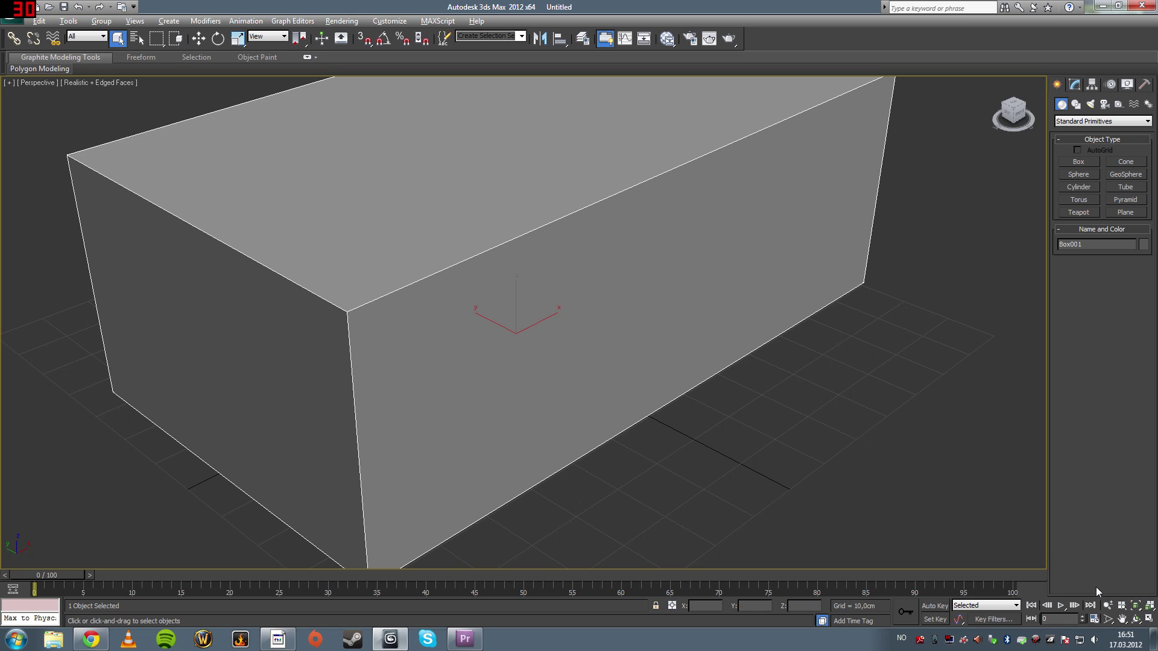
scroll(909, 492, "down", 1)
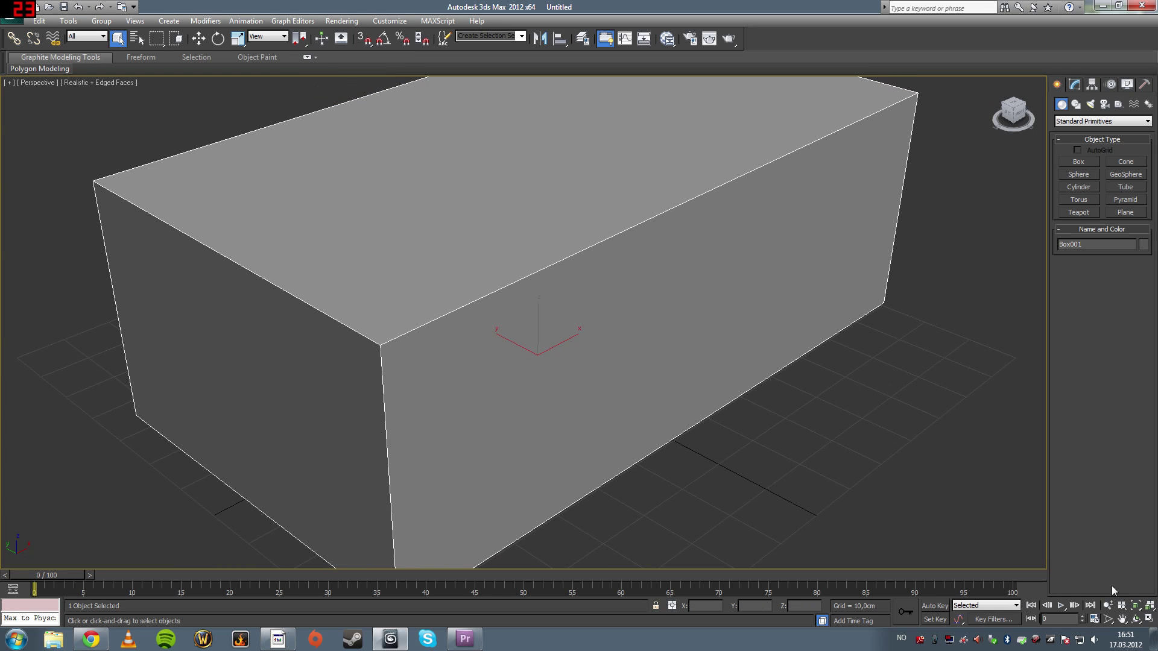
- Orbit to a lower angle on the reselected box and hide the grid
left_click(1137, 620)
mouse_move(551, 350)
left_mouse_down()
mouse_move(509, 331)
mouse_move(602, 339)
mouse_move(573, 336)
mouse_move(577, 354)
mouse_move(522, 349)
left_mouse_up()
left_click(118, 39)
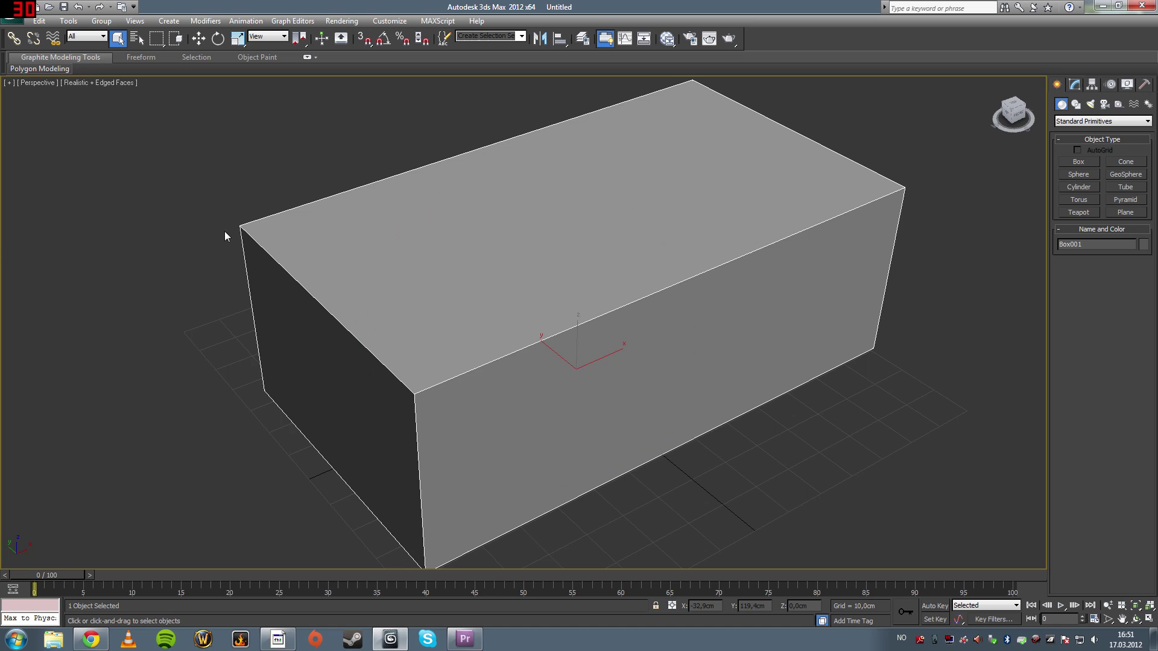
left_click(197, 268)
left_click(503, 344)
scroll(783, 451, "down", 1)
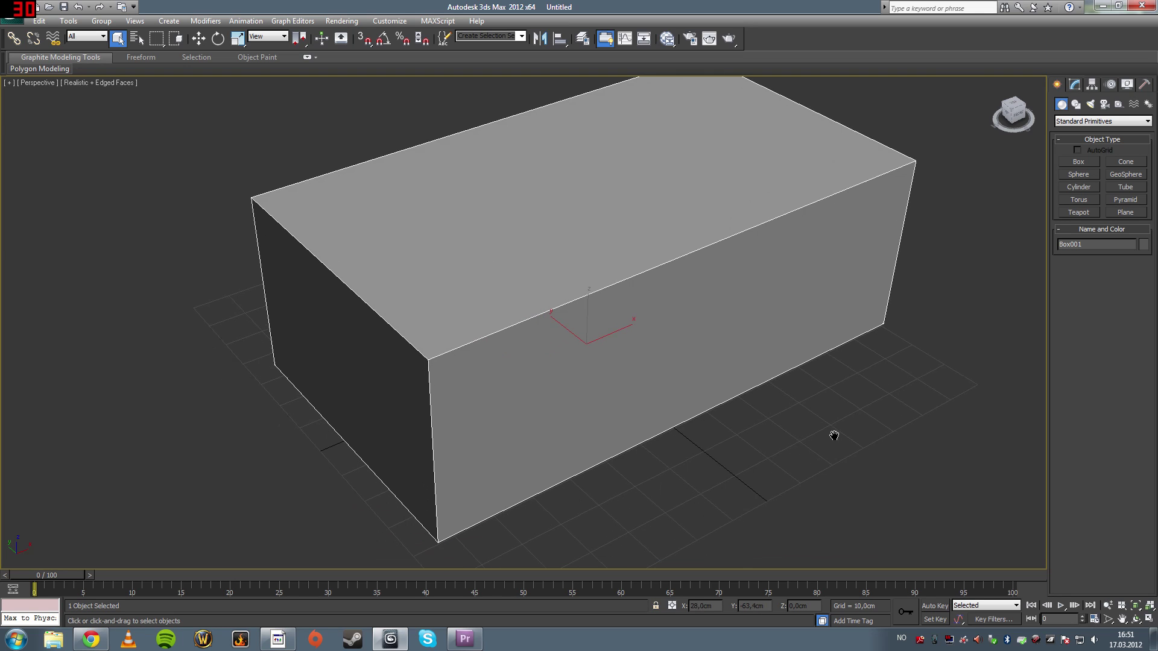
scroll(795, 426, "down", 1)
scroll(795, 426, "down", 1)
mouse_move(699, 413)
middle_mouse_down("alt")
mouse_move(659, 369)
mouse_move(682, 405)
middle_mouse_up("alt")
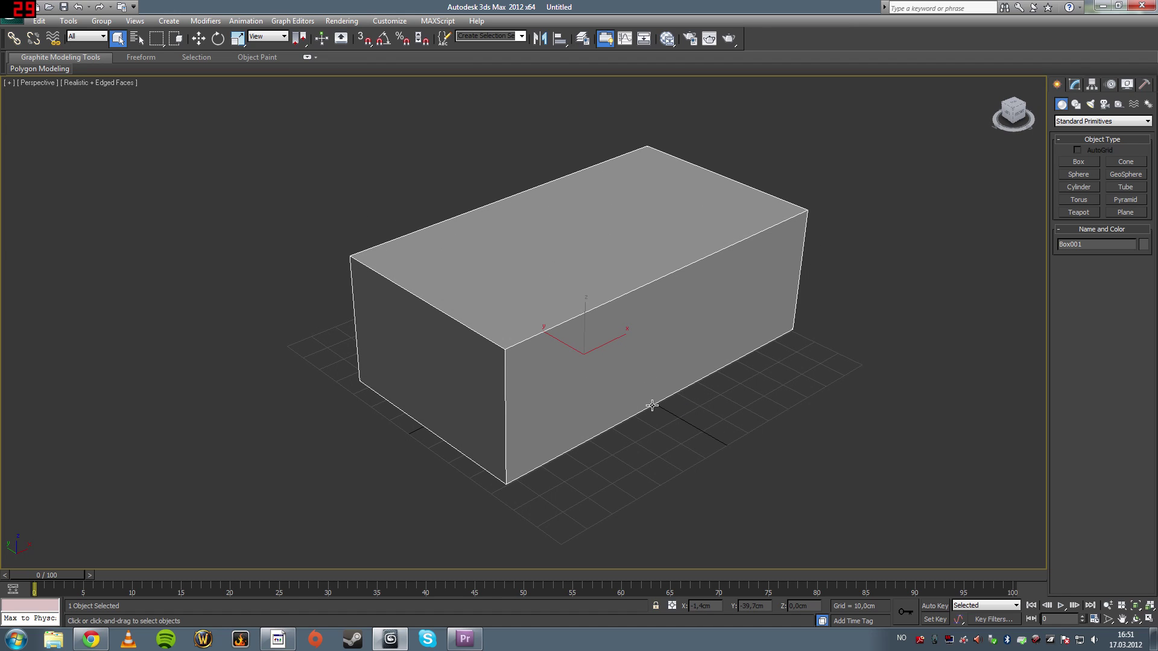
key("g")
- Convert Box001 to an Editable Poly from the quad menu and orbit to light its left face
right_click(789, 365)
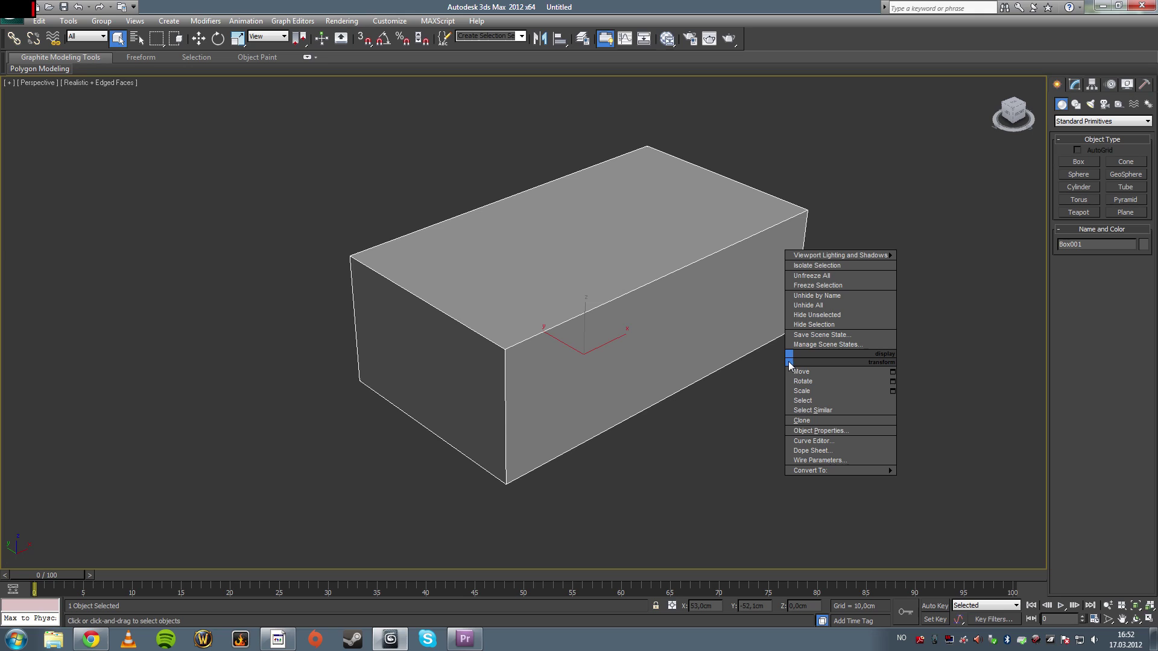
mouse_move(814, 470)
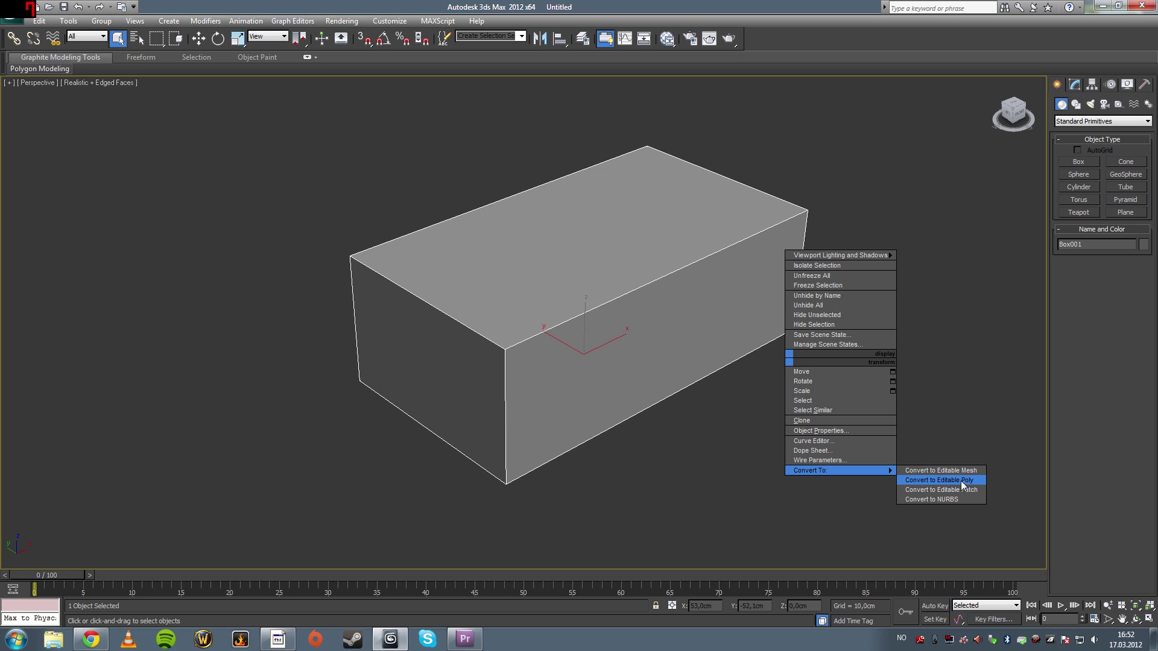
left_click(961, 480)
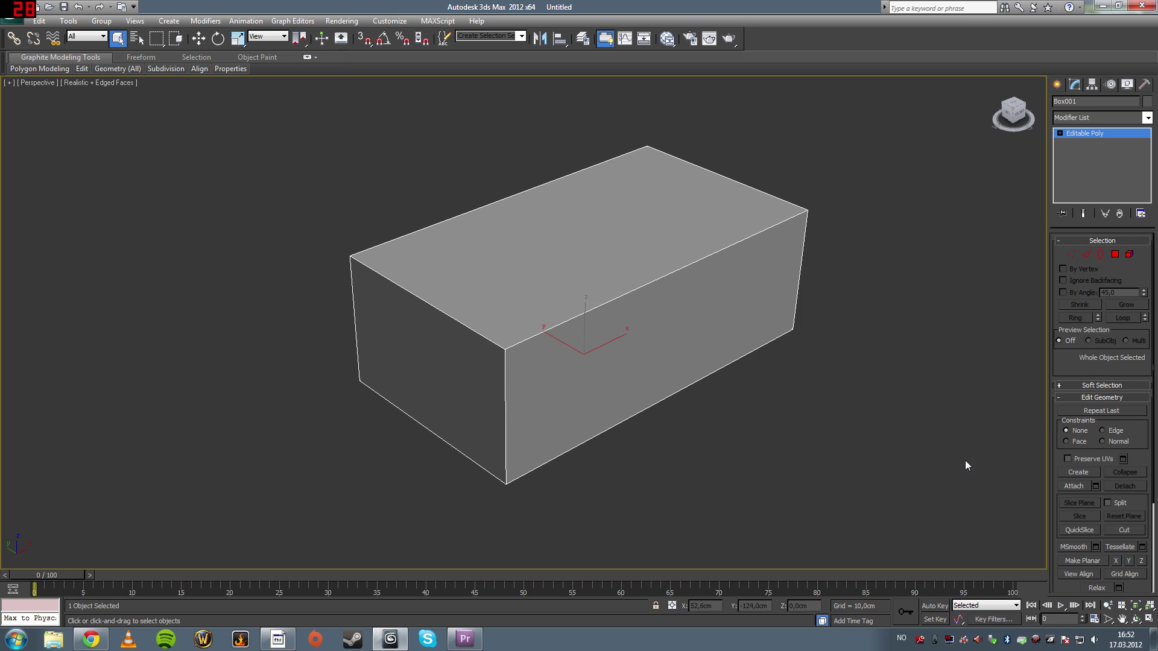
middle_click_drag(966, 462, 903, 430, "alt")
mouse_move(710, 432)
middle_mouse_down("alt")
mouse_move(731, 428)
mouse_move(697, 388)
mouse_move(705, 403)
middle_mouse_up("alt")
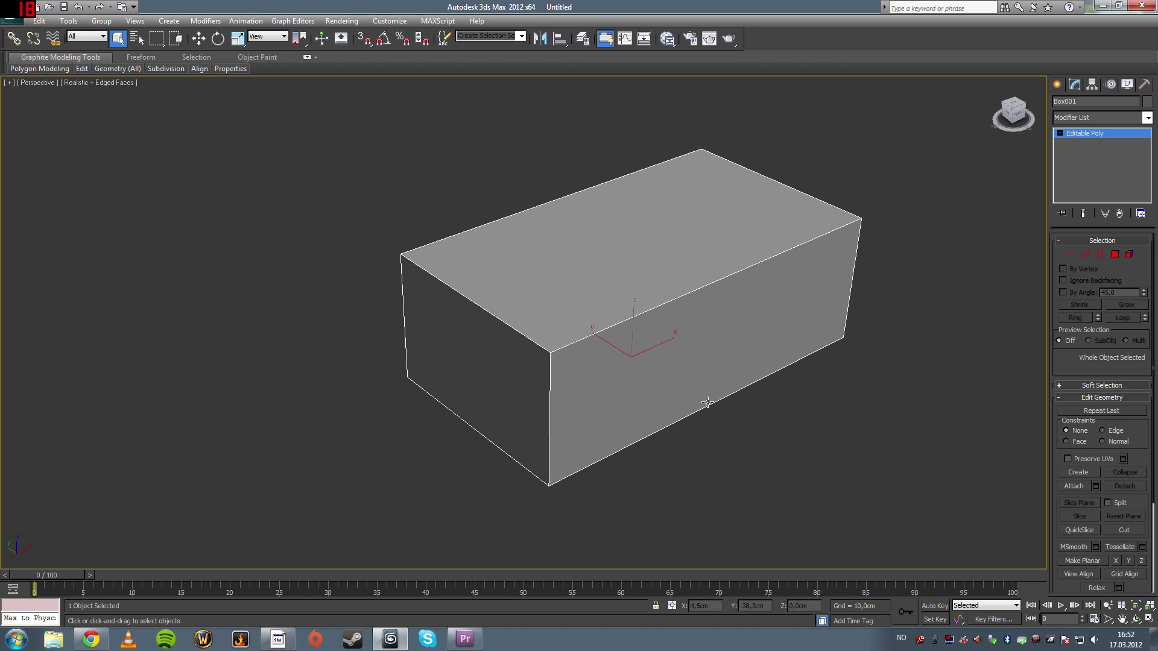
- Enter Vertex sub-object level and orbit to a lower, level view of the box
left_click(1072, 255)
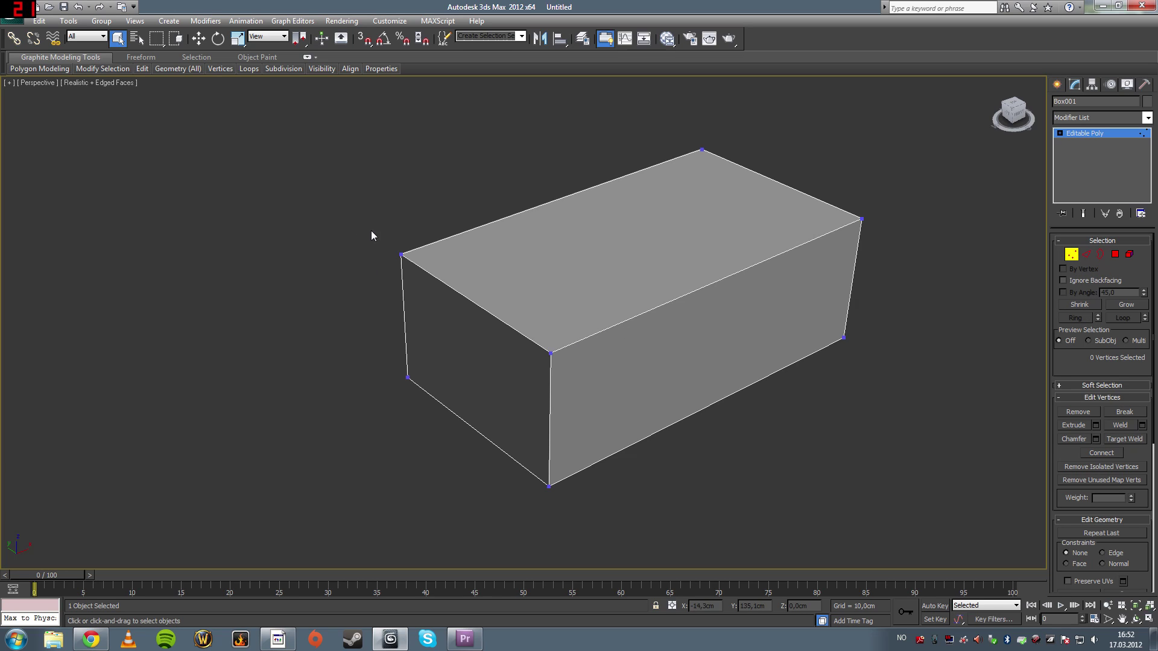
left_click_drag(399, 202, 345, 324)
left_click_drag(406, 426, 420, 445)
mouse_move(415, 448)
middle_mouse_down("alt")
mouse_move(536, 382)
mouse_move(407, 433)
middle_mouse_up("alt")
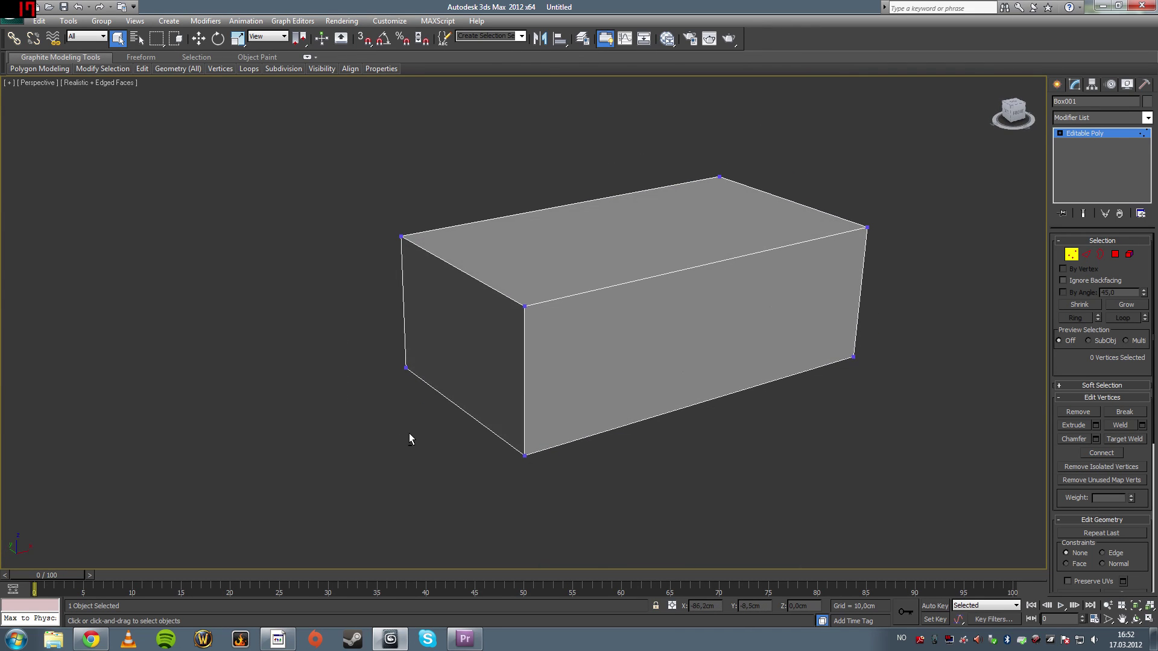
mouse_move(567, 382)
middle_mouse_down("alt")
mouse_move(569, 369)
mouse_move(572, 403)
mouse_move(636, 383)
mouse_move(575, 391)
mouse_move(594, 391)
middle_mouse_up("alt")
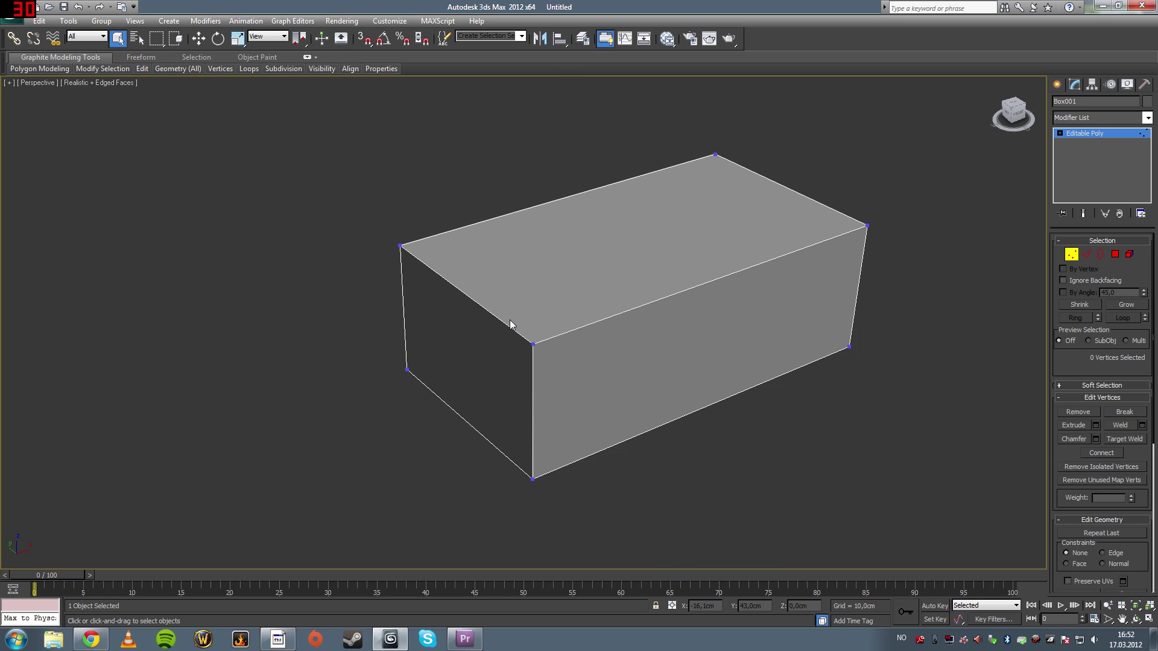
- Select the front top corner vertex and test-drag it along Z with Select and Move
left_click_drag(509, 321, 548, 380)
left_click(199, 39)
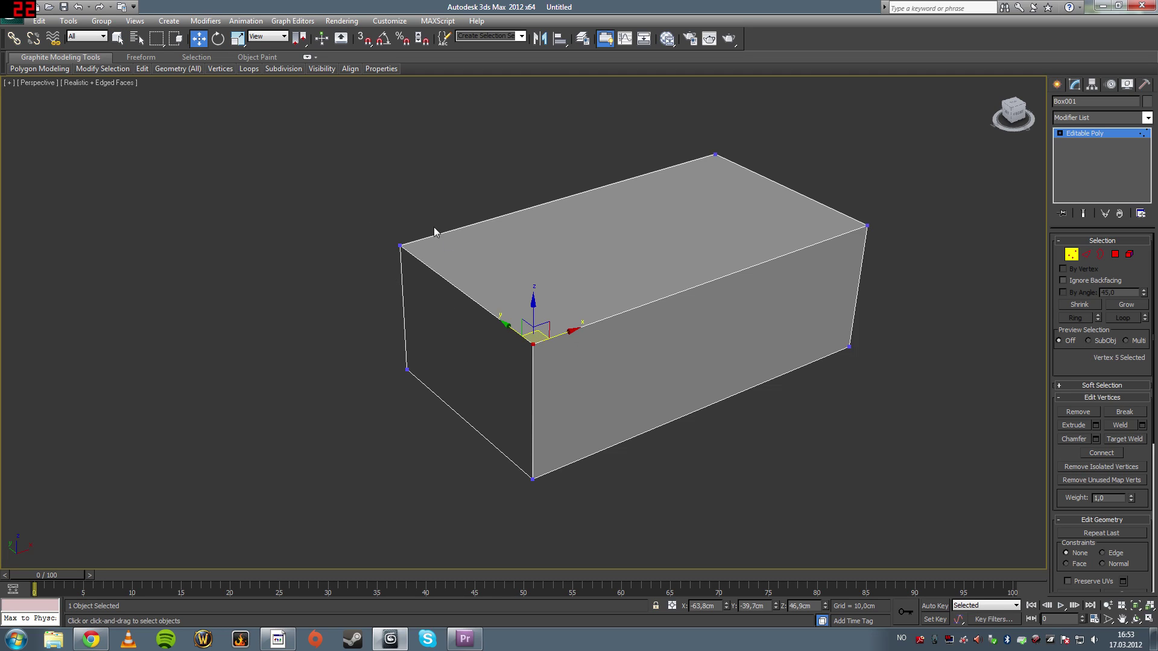
left_click(367, 166)
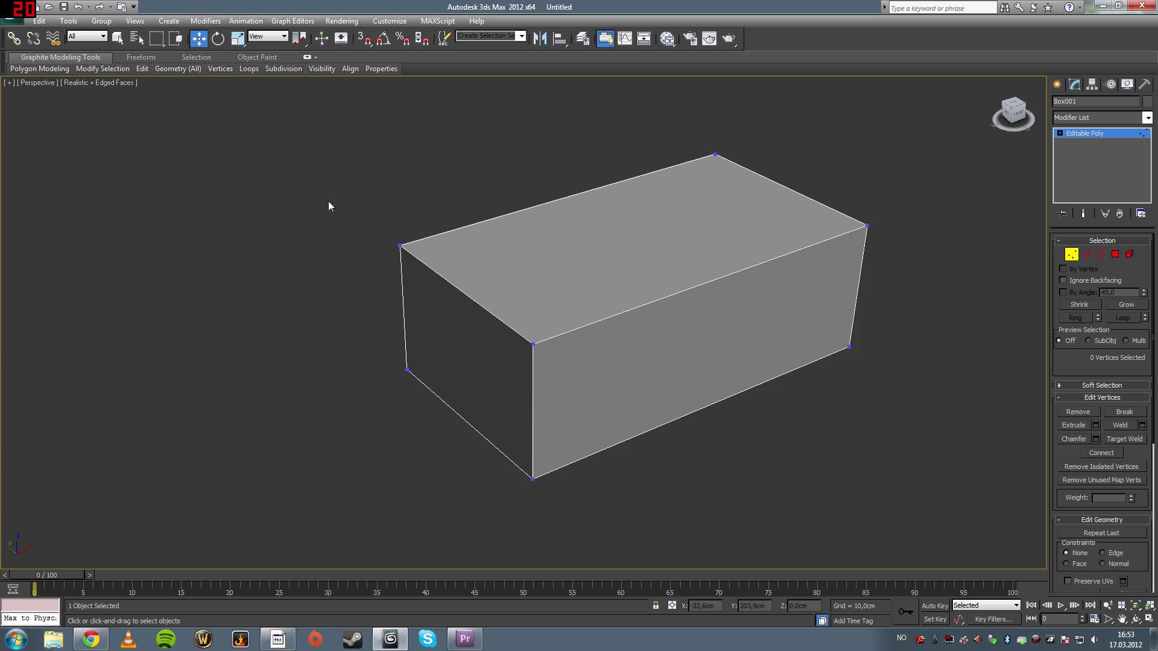
mouse_move(548, 320)
left_mouse_down()
mouse_move(584, 374)
mouse_move(528, 349)
left_mouse_up()
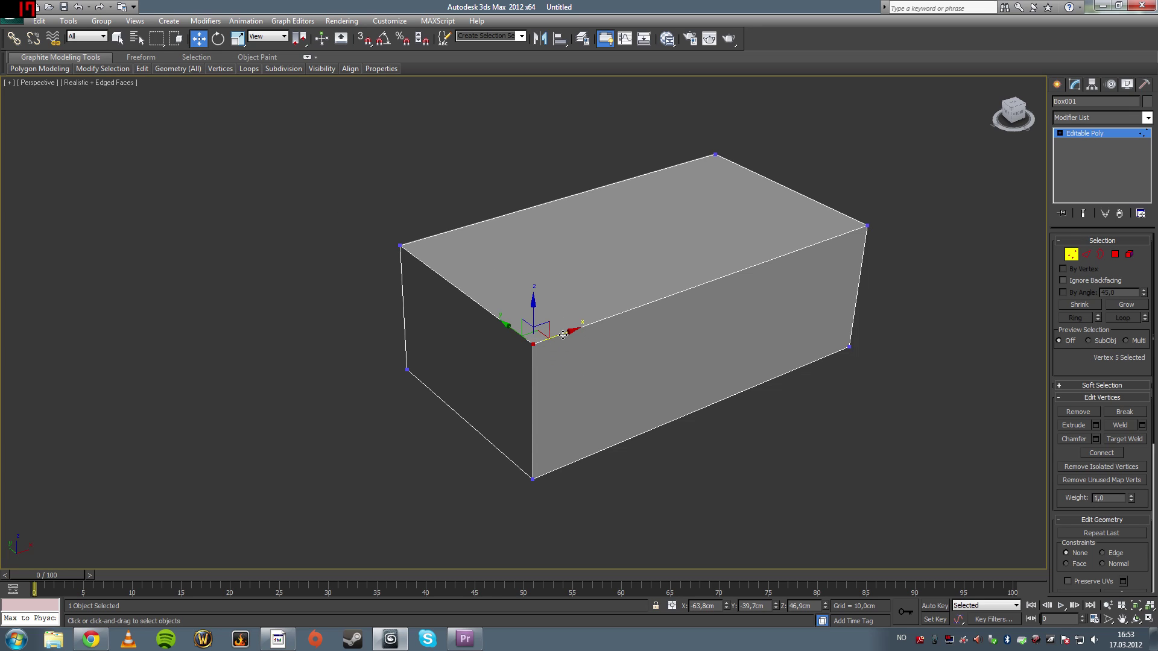
mouse_move(563, 335)
left_mouse_down()
mouse_move(515, 362)
mouse_move(602, 335)
left_mouse_up()
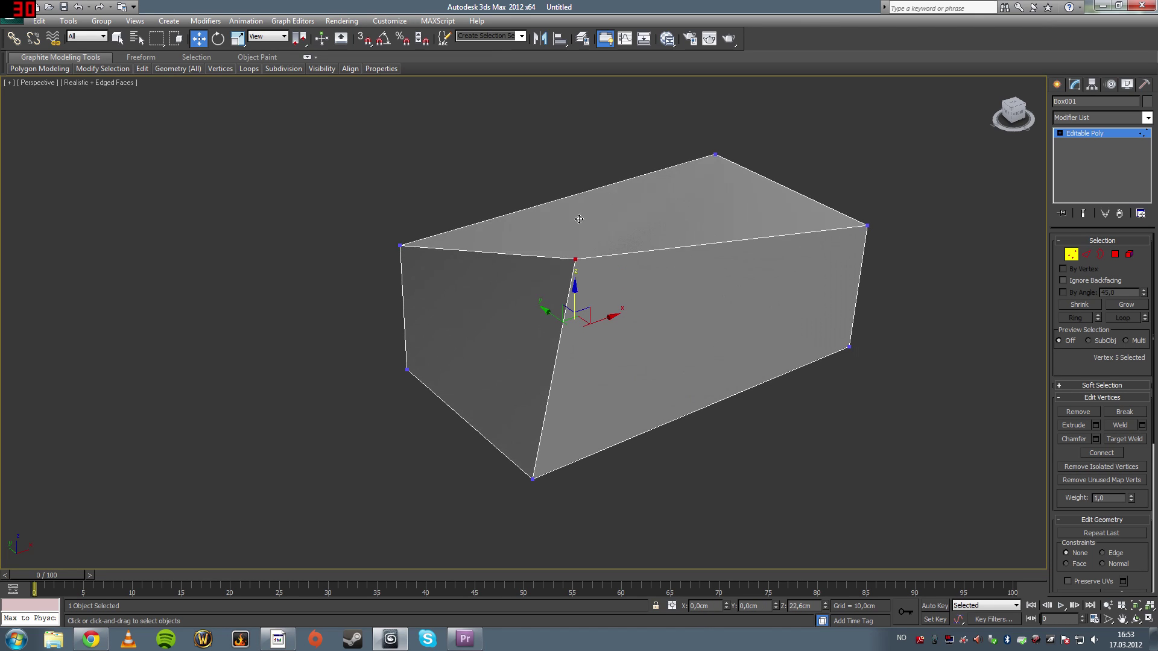
left_click_drag(573, 292, 574, 237)
mouse_move(488, 338)
middle_mouse_down("alt")
mouse_move(647, 309)
mouse_move(624, 331)
mouse_move(530, 331)
mouse_move(540, 260)
mouse_move(483, 272)
middle_mouse_up("alt")
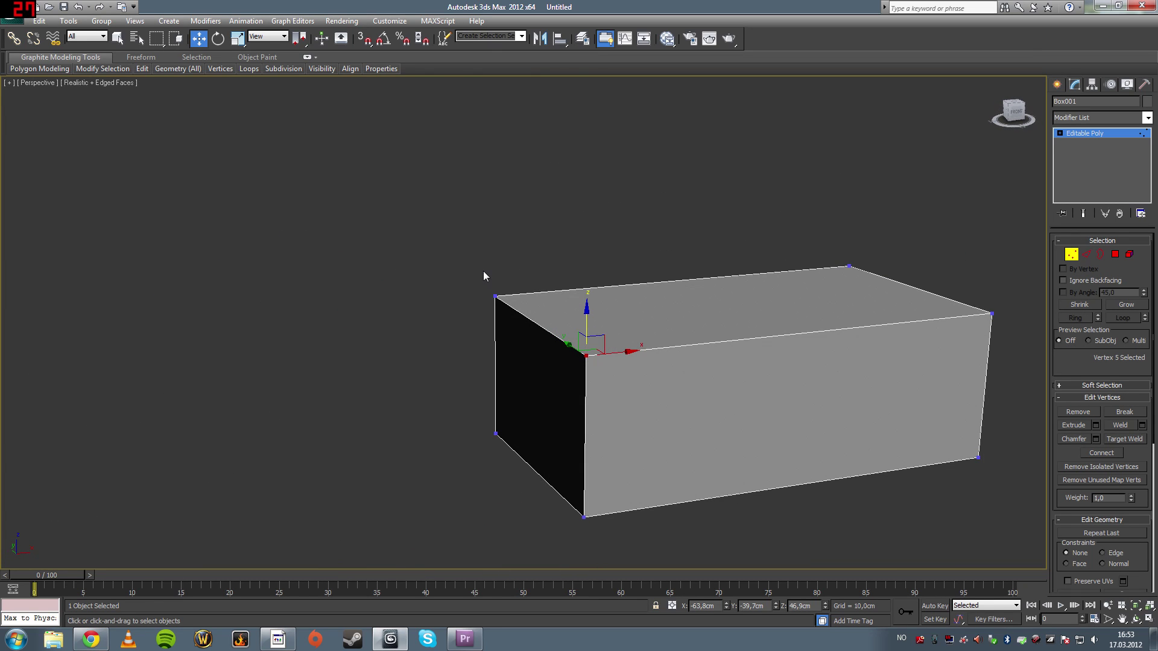
left_click_drag(474, 266, 625, 381)
left_click(439, 268)
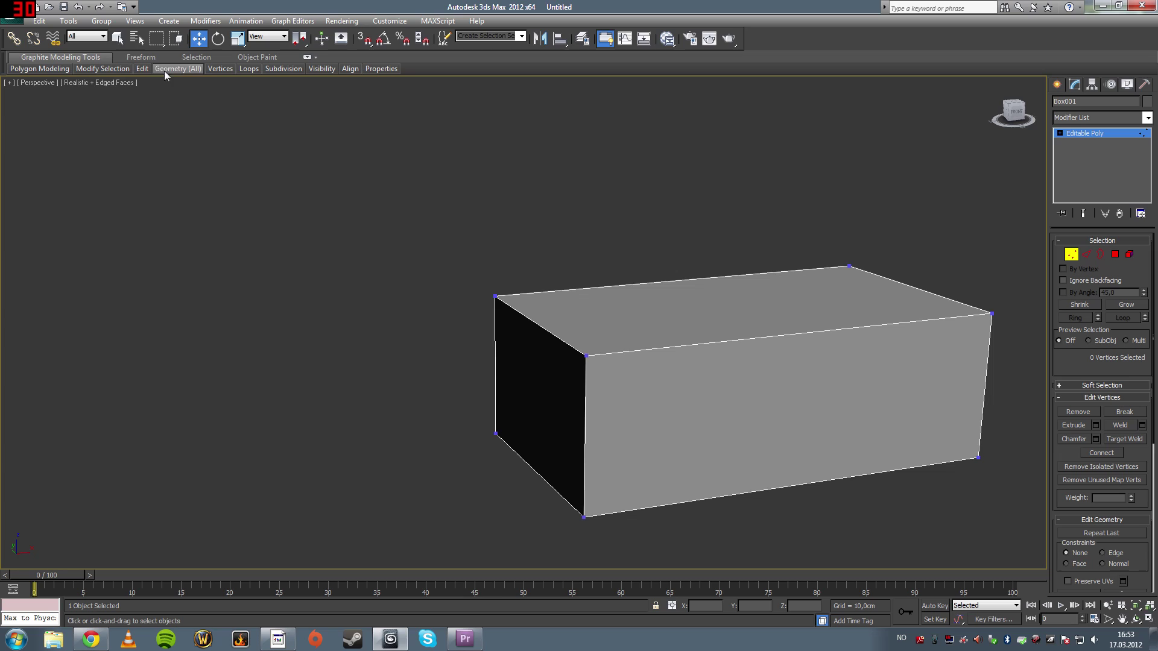
left_click(118, 38)
left_click_drag(433, 210, 528, 312)
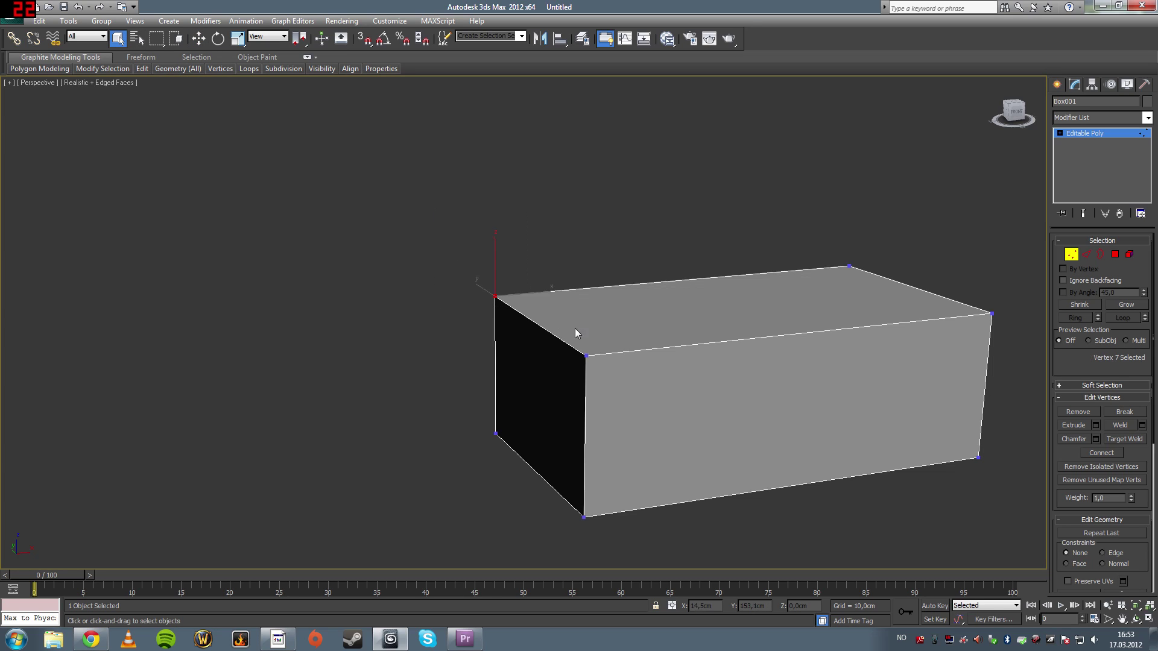
left_click_drag(447, 228, 607, 366)
middle_click_drag(607, 366, 597, 345, "alt")
left_click(198, 38)
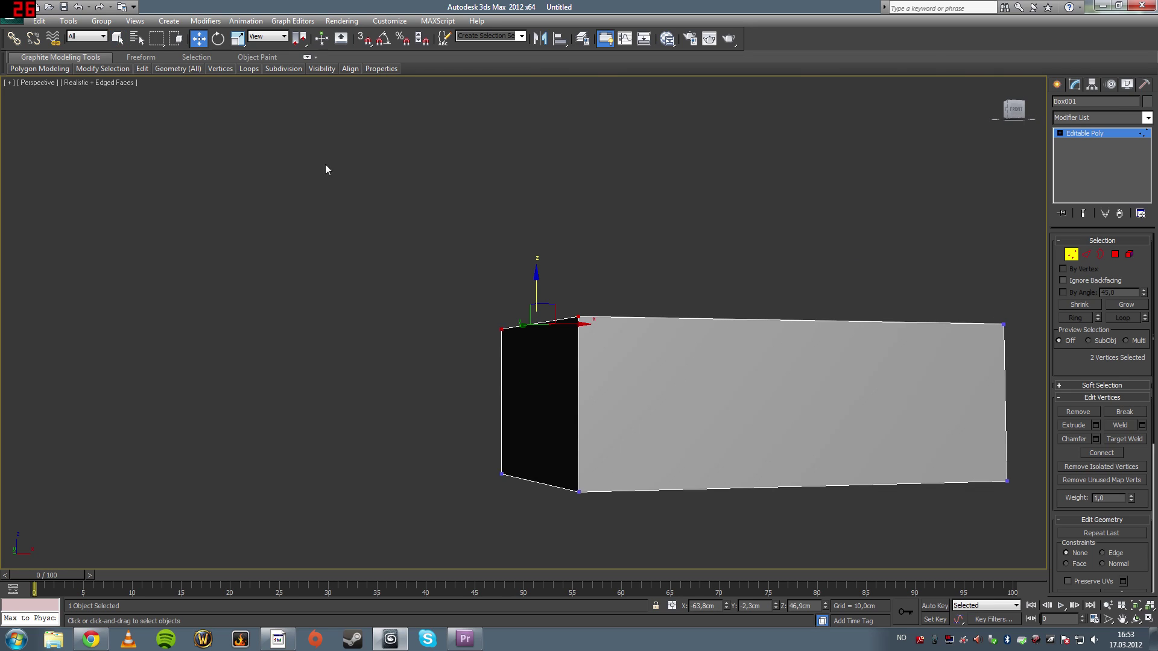
middle_click_drag(326, 167, 421, 231, "alt")
mouse_move(537, 276)
left_mouse_down()
mouse_move(555, 201)
mouse_move(574, 205)
left_mouse_up()
mouse_move(576, 246)
middle_mouse_down("alt")
mouse_move(695, 263)
mouse_move(618, 277)
middle_mouse_up("alt")
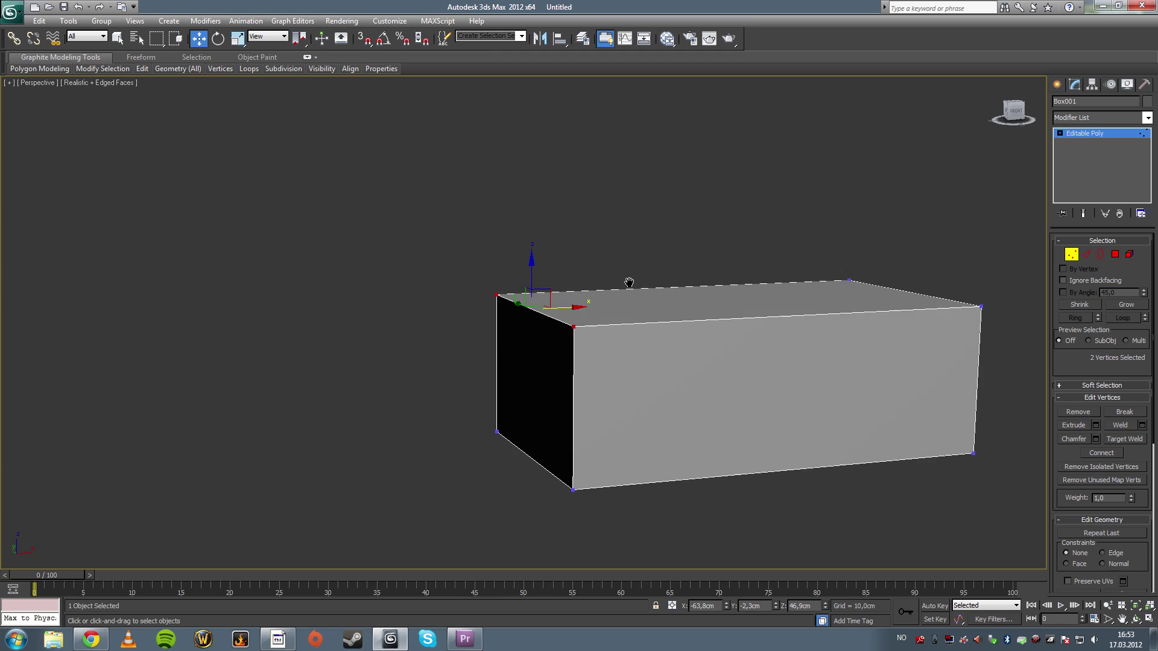
left_click_drag(555, 287, 554, 251)
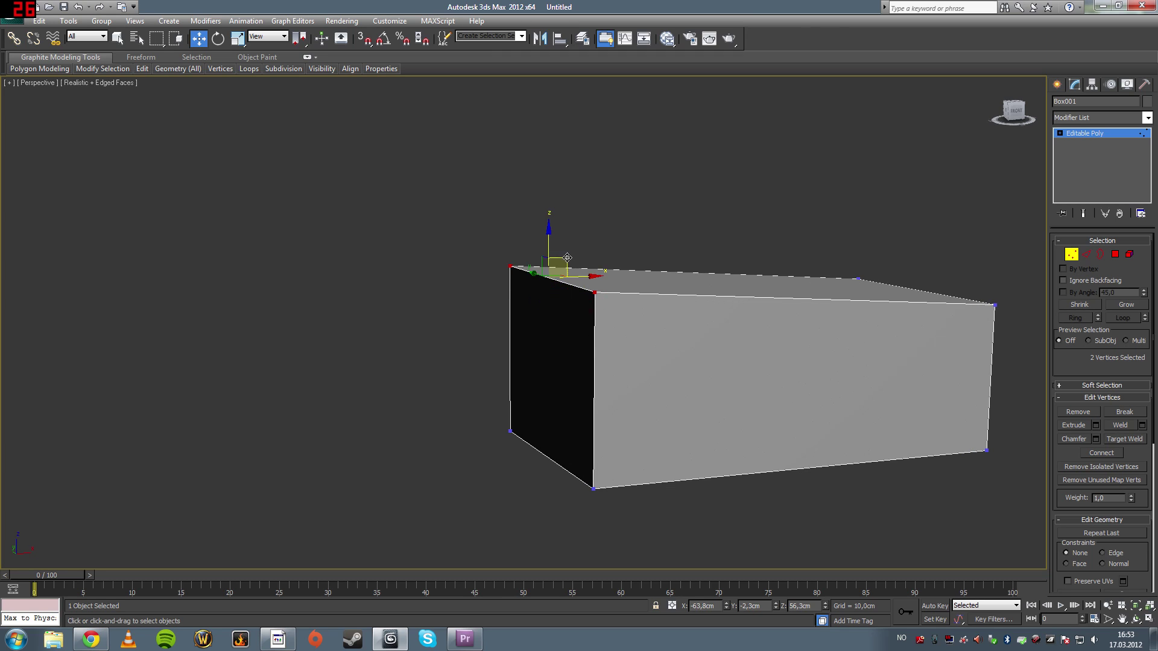
mouse_move(589, 243)
middle_mouse_down("alt")
mouse_move(631, 260)
mouse_move(629, 274)
middle_mouse_up("alt")
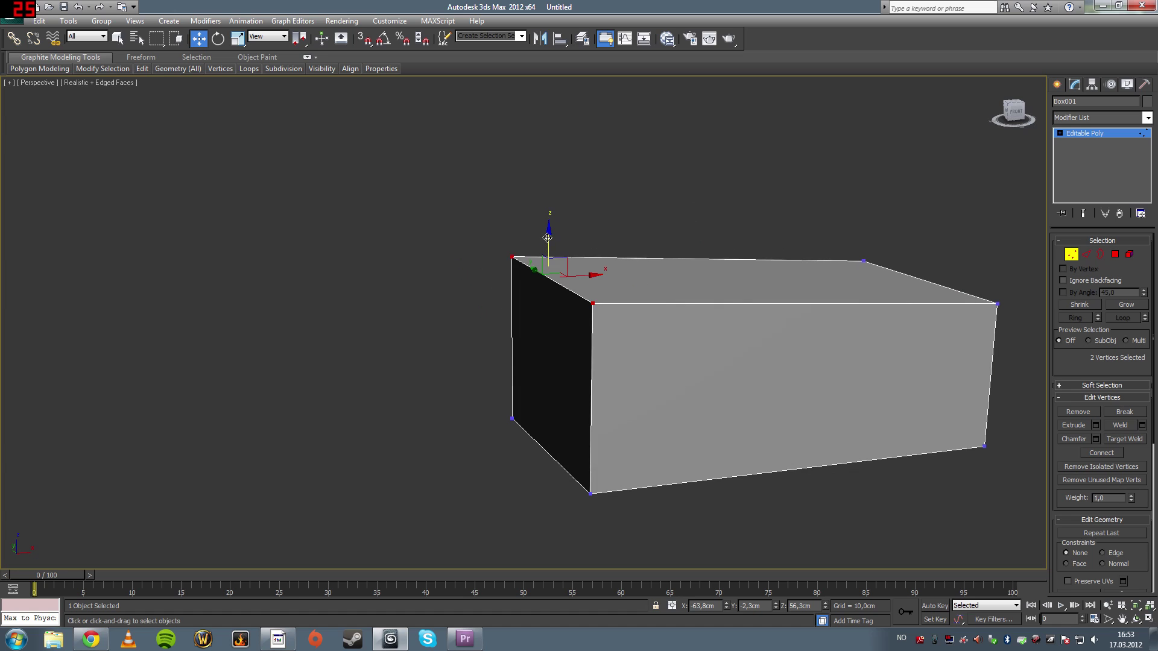
left_click_drag(547, 237, 643, 233)
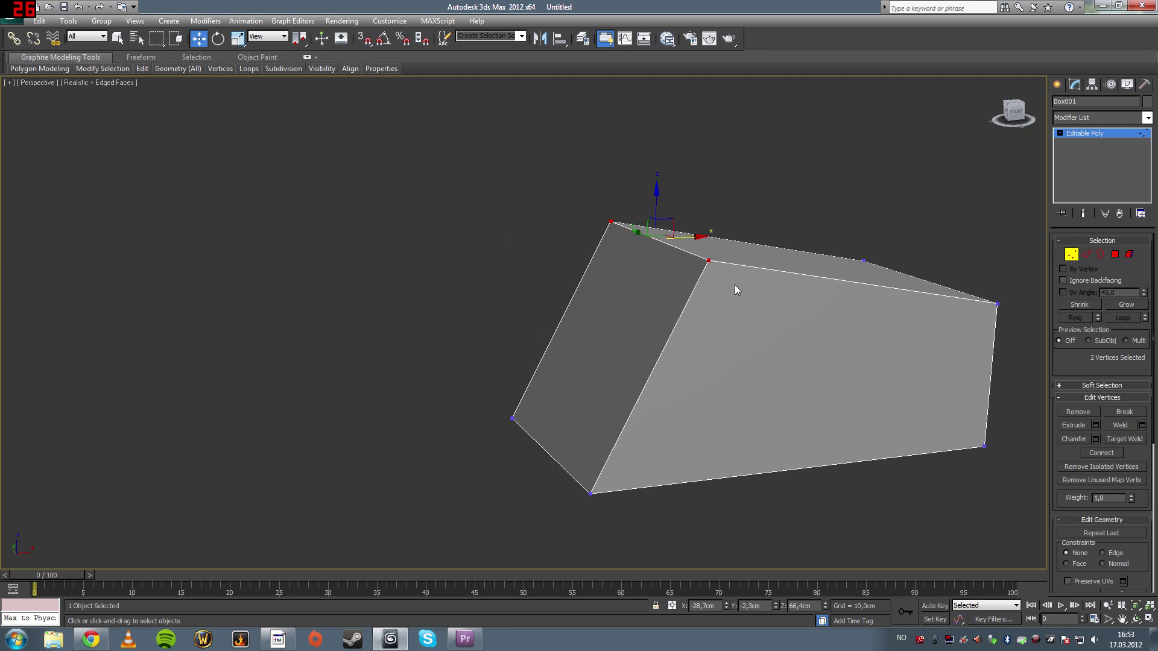
middle_click_drag(735, 287, 771, 313, "alt")
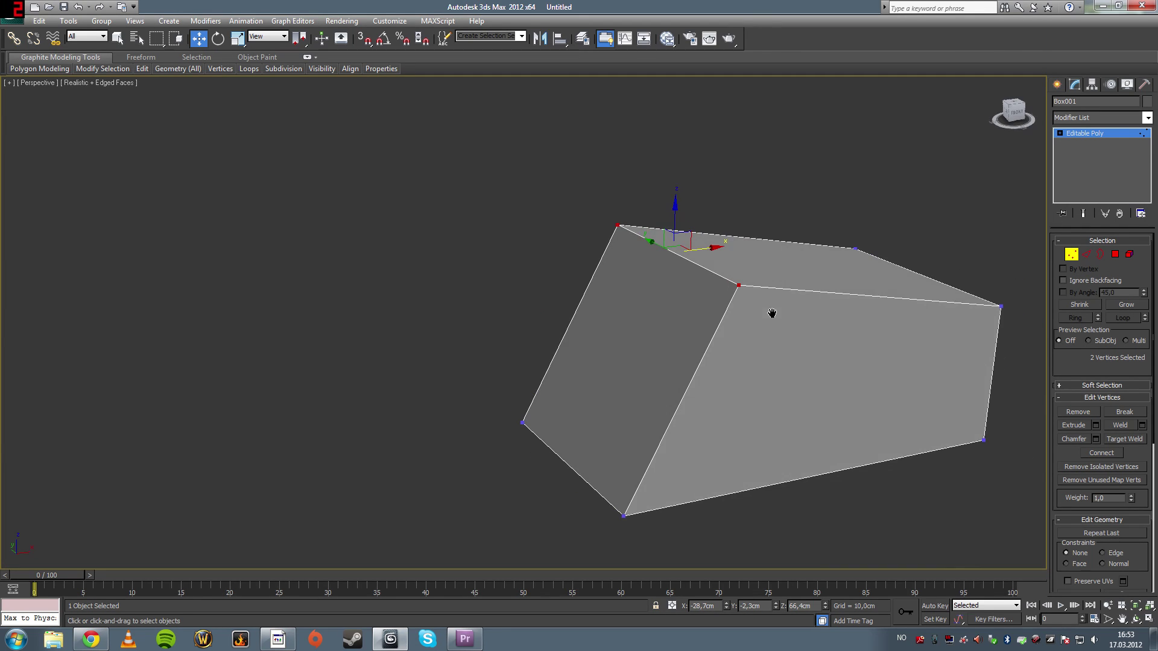
key("ctrl+z")
key("ctrl+z")
key("ctrl+z")
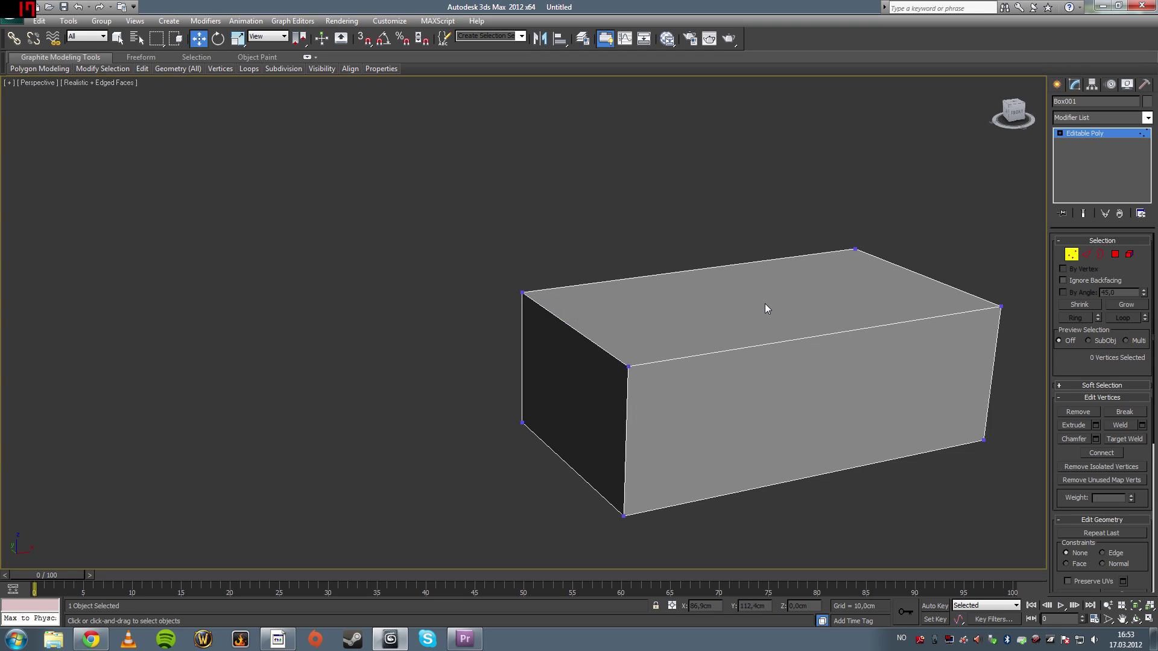
mouse_move(765, 309)
middle_mouse_down("alt")
mouse_move(504, 251)
mouse_move(624, 251)
mouse_move(605, 230)
mouse_move(175, 116)
middle_mouse_up("alt")
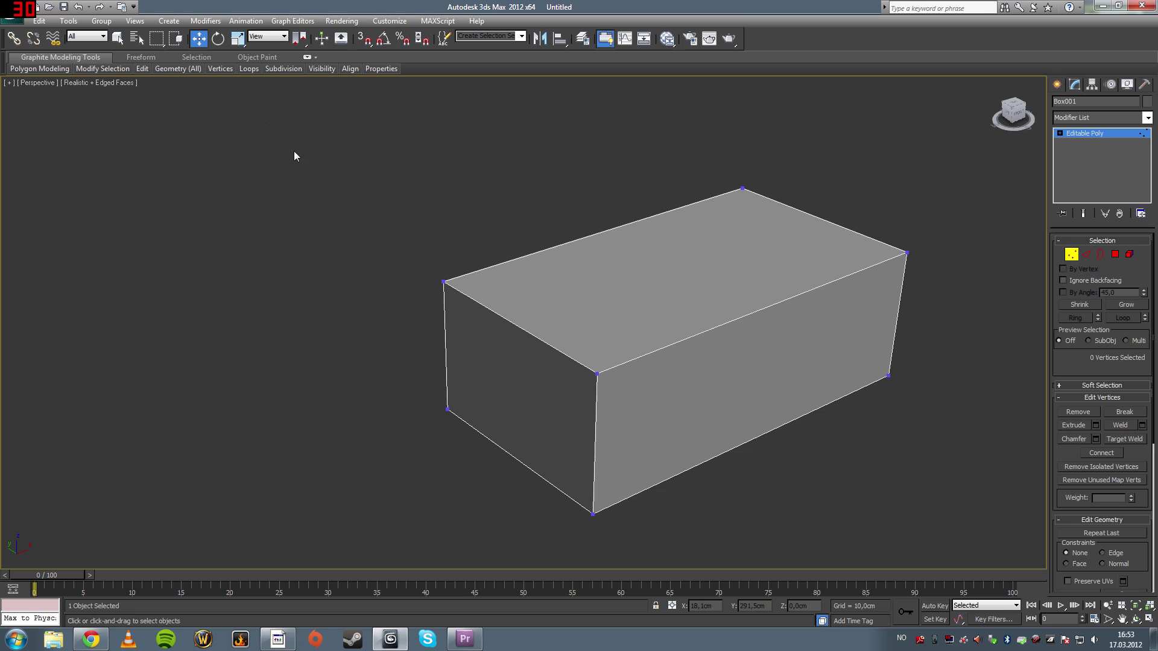
key("r")
mouse_move(343, 169)
middle_mouse_down("alt")
mouse_move(594, 320)
mouse_move(459, 267)
middle_mouse_up("alt")
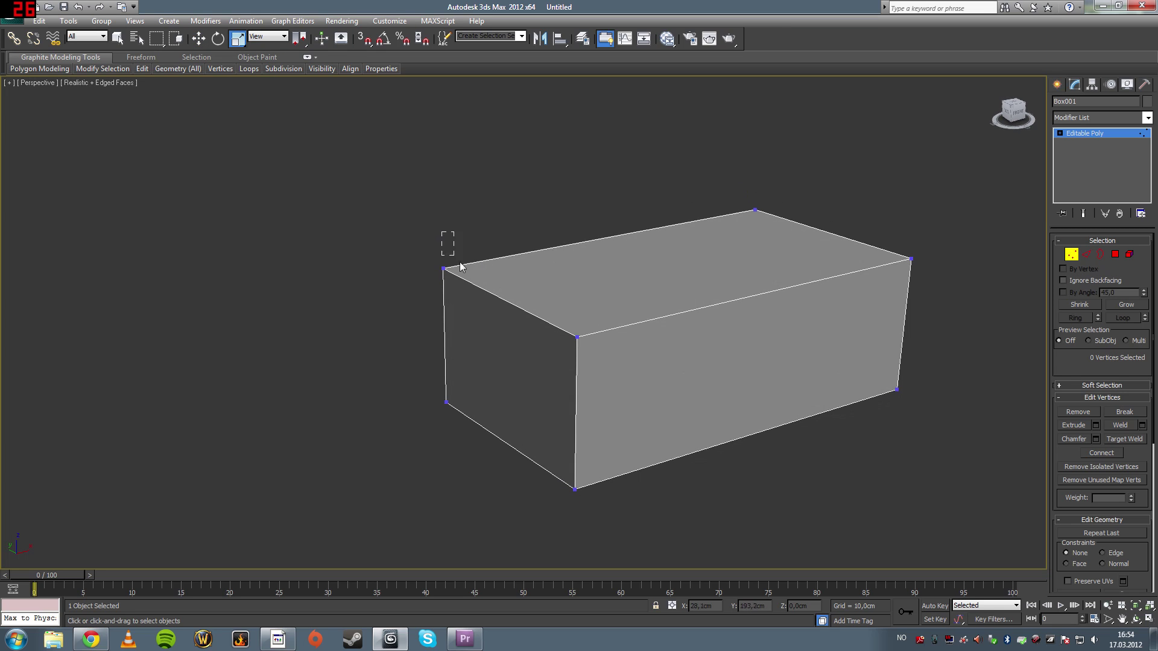
left_click_drag(460, 267, 607, 364)
mouse_move(535, 315)
left_mouse_down()
mouse_move(556, 336)
mouse_move(499, 267)
left_mouse_up()
right_click(499, 268)
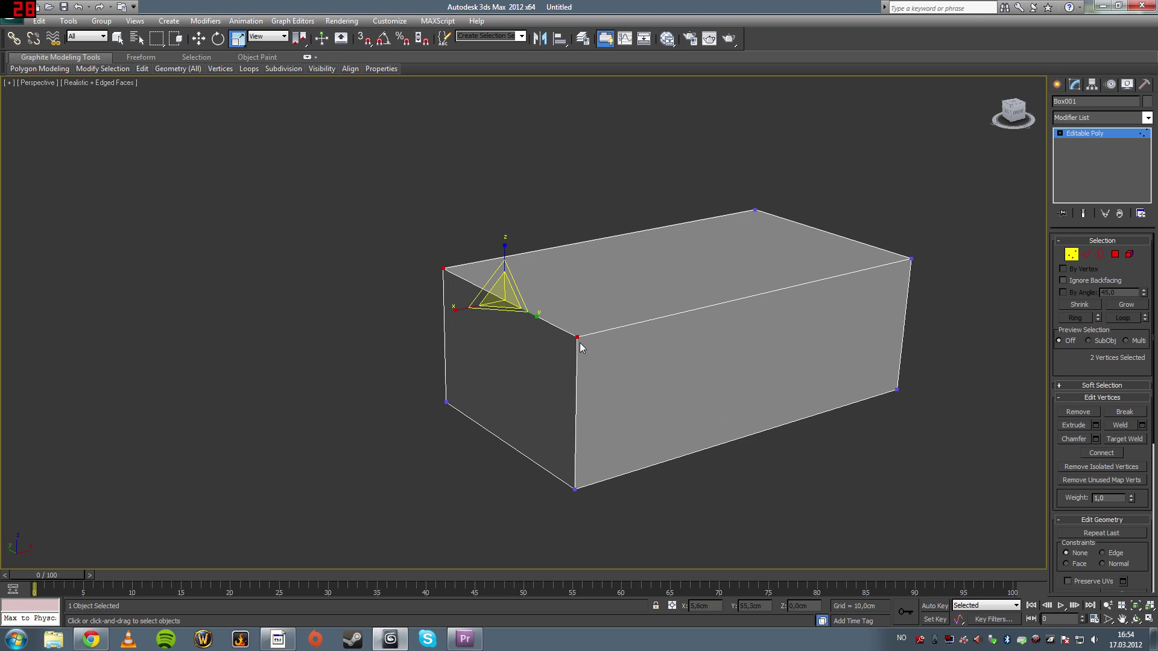
key("ctrl+z")
key("ctrl+z")
left_click_drag(413, 207, 577, 317)
mouse_move(576, 318)
middle_mouse_down("alt")
mouse_move(545, 303)
mouse_move(597, 333)
middle_mouse_up("alt")
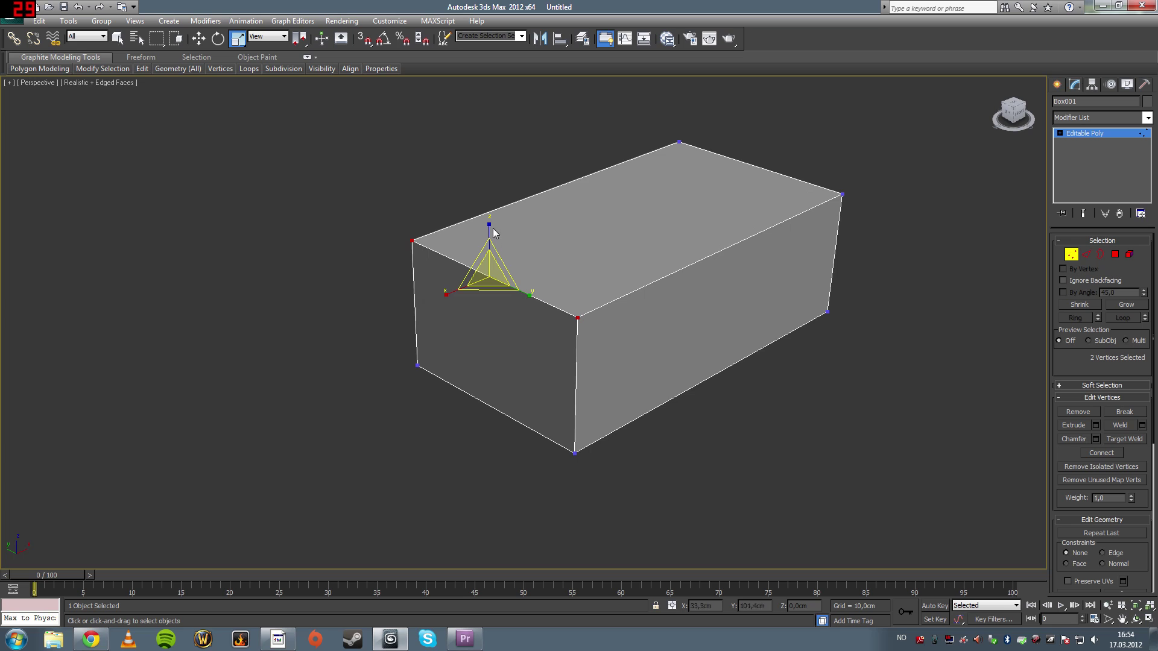
left_click_drag(453, 300, 472, 274)
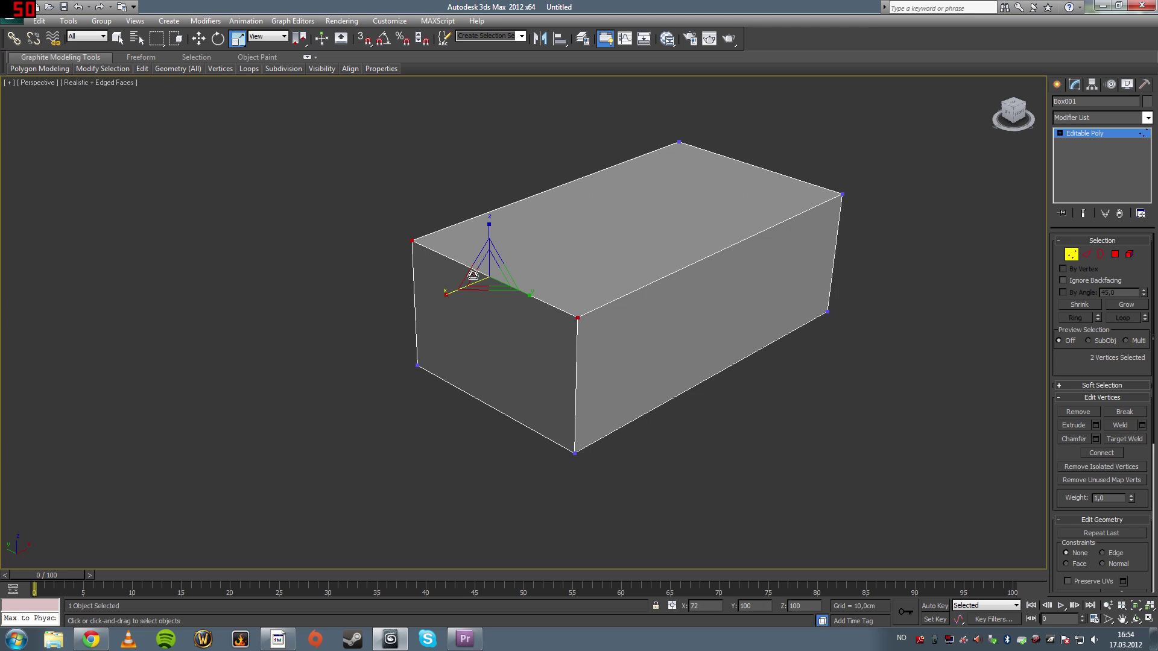
left_click(303, 322)
middle_click_drag(304, 323, 281, 303, "alt")
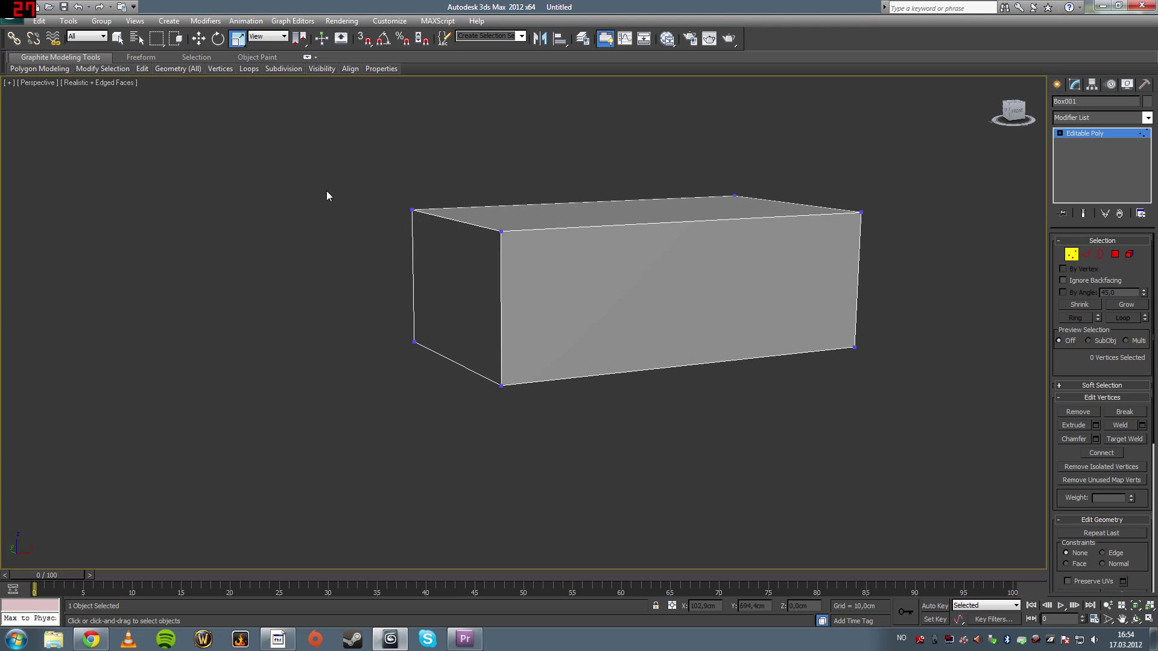
left_click_drag(523, 242, 523, 242)
middle_click_drag(441, 270, 488, 253, "alt")
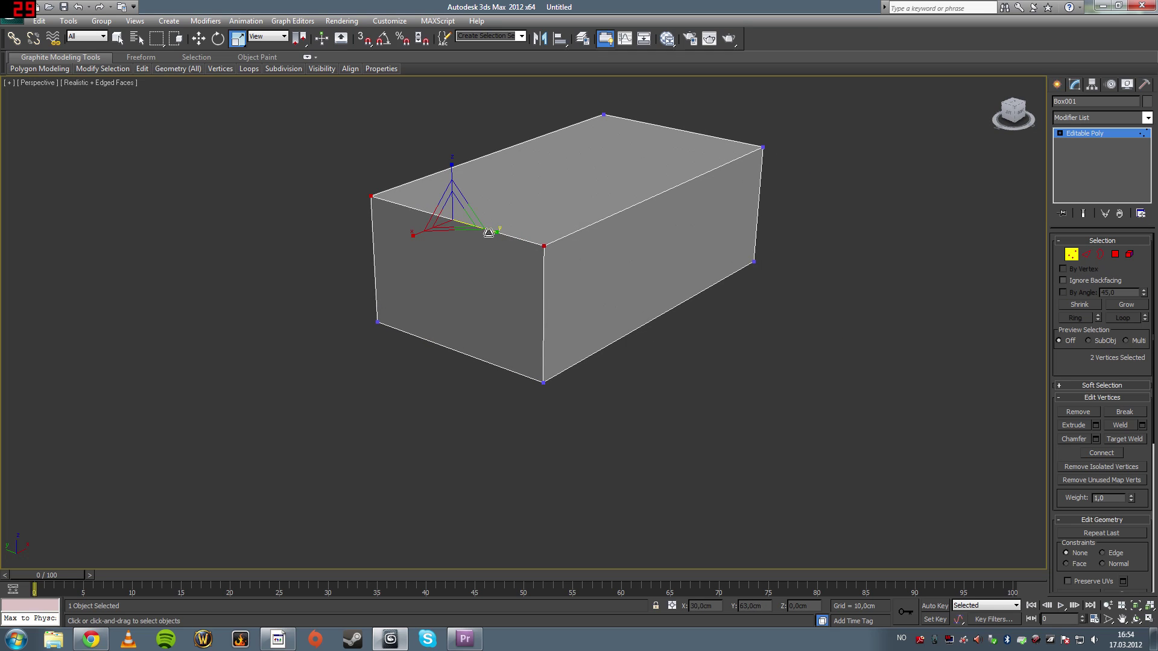
mouse_move(493, 246)
left_mouse_down()
mouse_move(519, 248)
mouse_move(487, 266)
left_mouse_up()
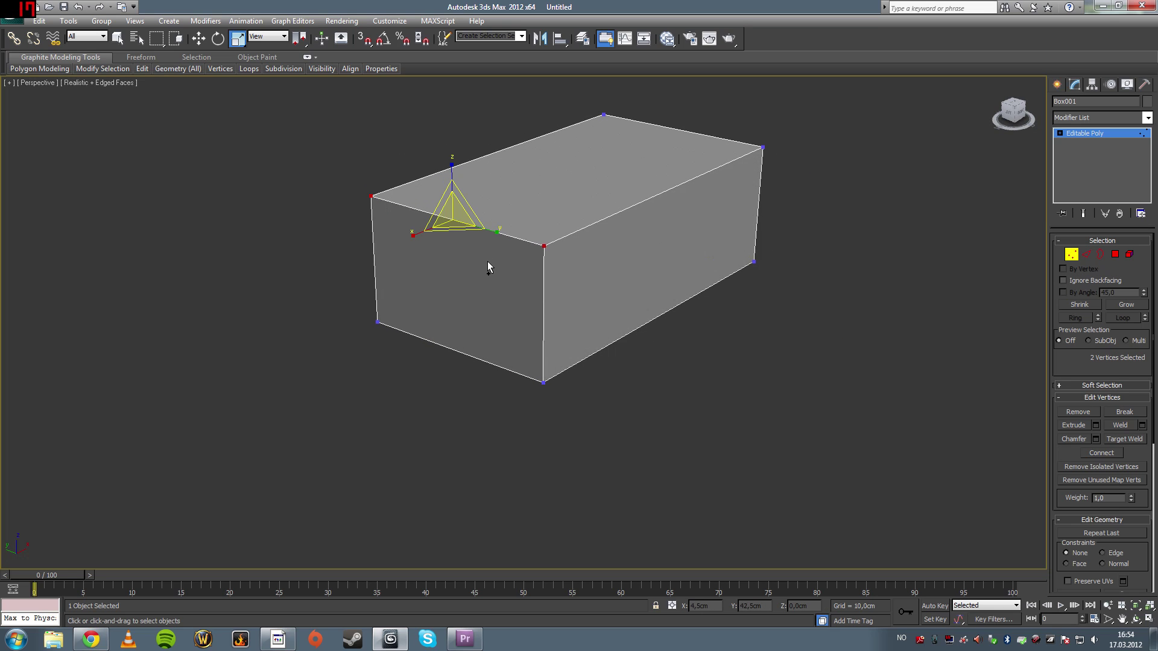
middle_click_drag(560, 312, 515, 311, "alt")
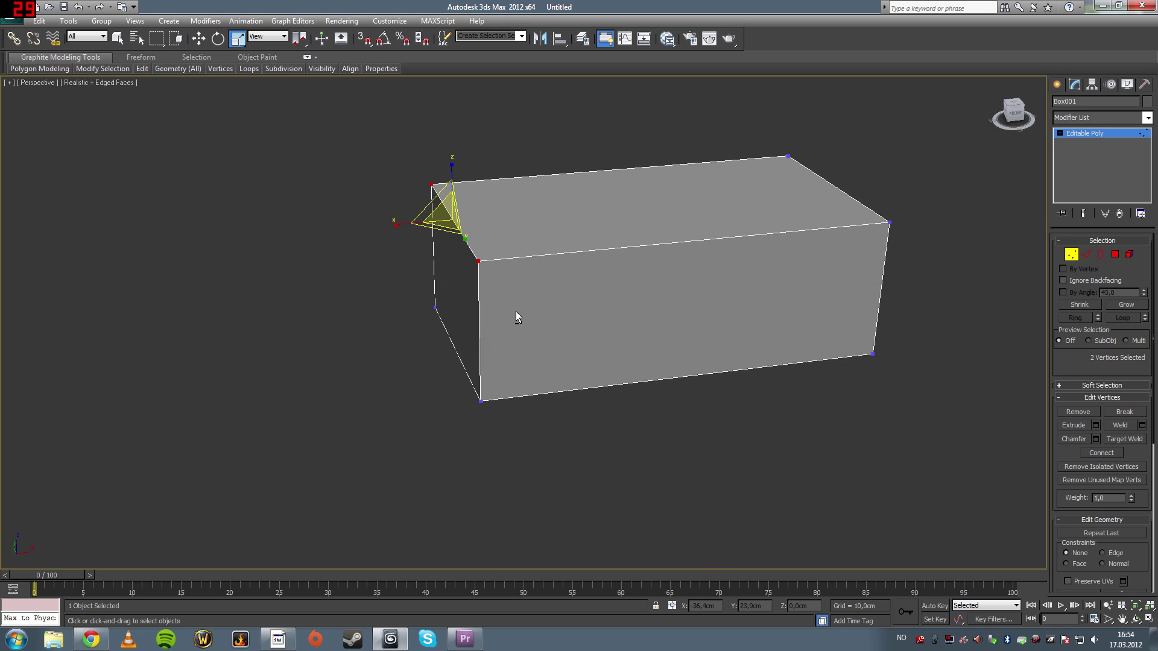
left_click(118, 38)
left_click(302, 229)
mouse_move(302, 229)
middle_mouse_down("alt")
mouse_move(461, 253)
mouse_move(454, 215)
mouse_move(548, 271)
mouse_move(551, 310)
mouse_move(643, 290)
mouse_move(1018, 289)
middle_mouse_up("alt")
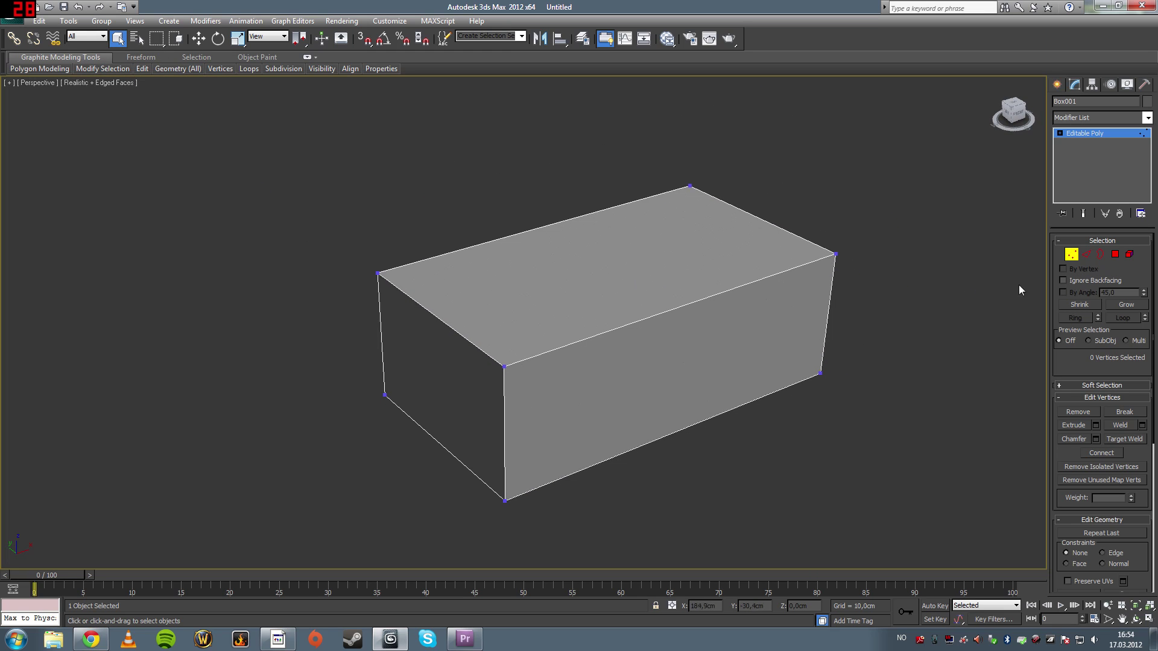
- Enter Edge sub-object level and test-select the box's vertical, top and corner edges
left_click(1085, 255)
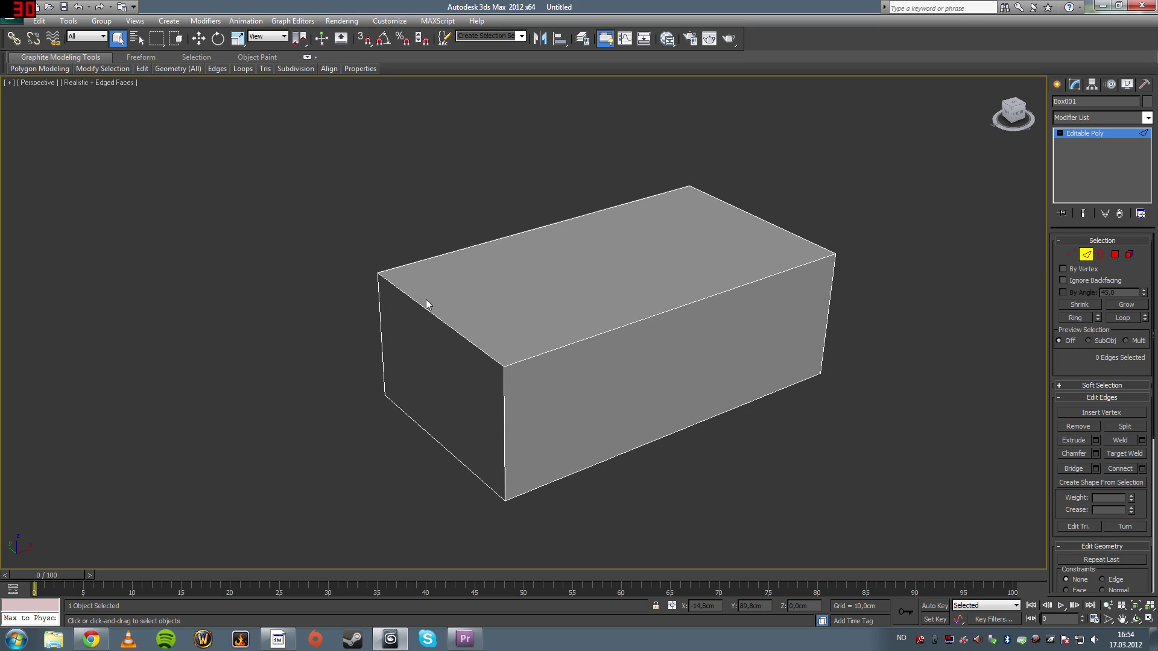
left_click(380, 319)
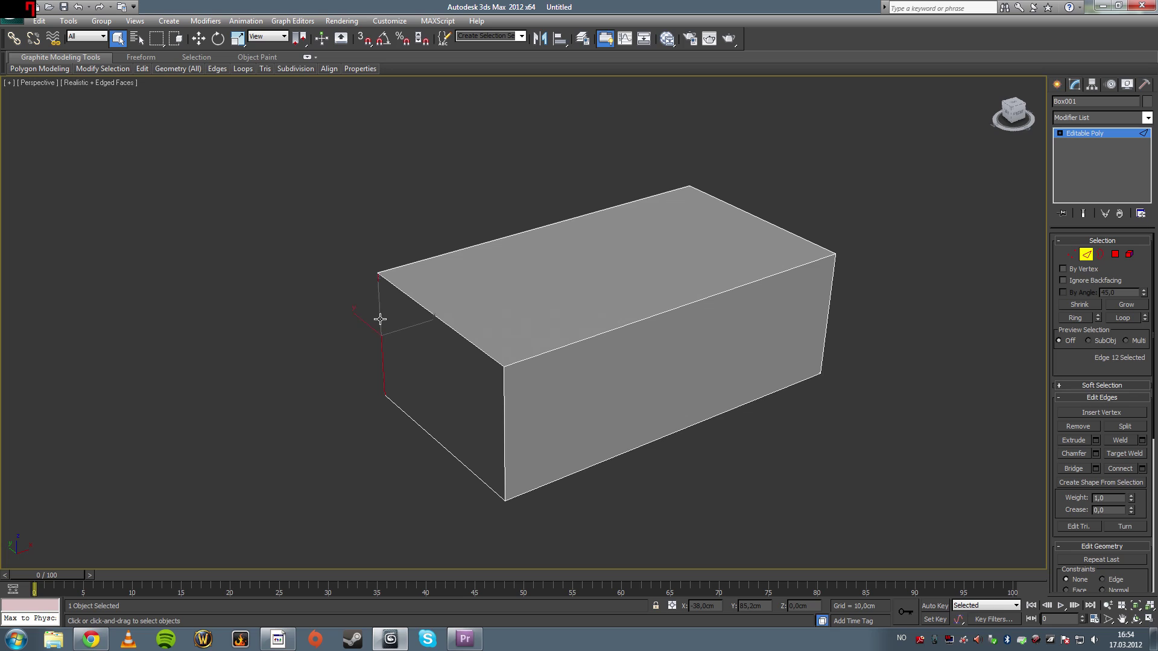
left_click(300, 370)
left_click(447, 252)
left_click(438, 307)
left_click(436, 319)
left_click(479, 314)
scroll(480, 314, "up", 2)
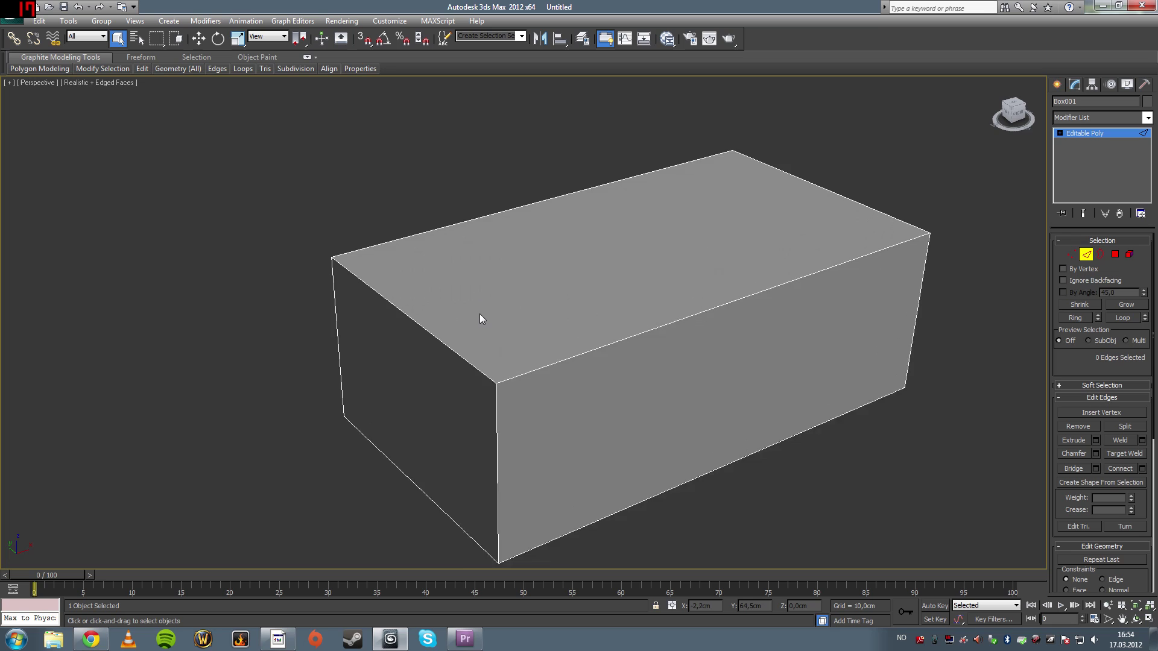
scroll(480, 314, "up", 3)
scroll(480, 325, "up", 2)
scroll(445, 450, "down", 2)
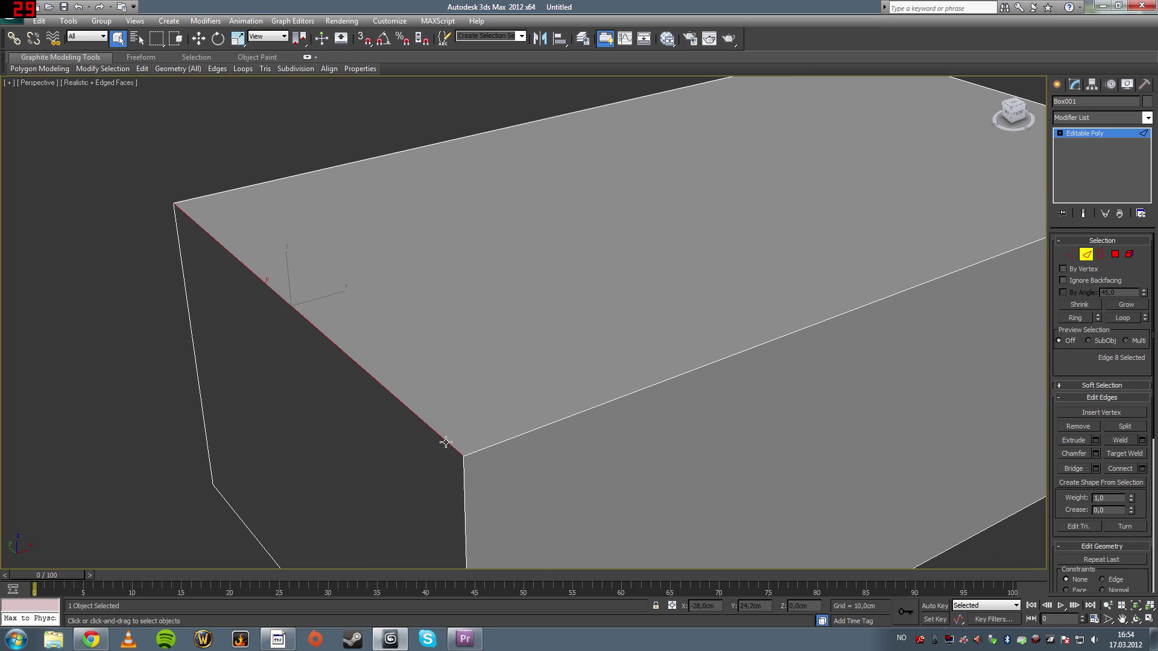
scroll(445, 448, "down", 4)
scroll(330, 431, "up", 1)
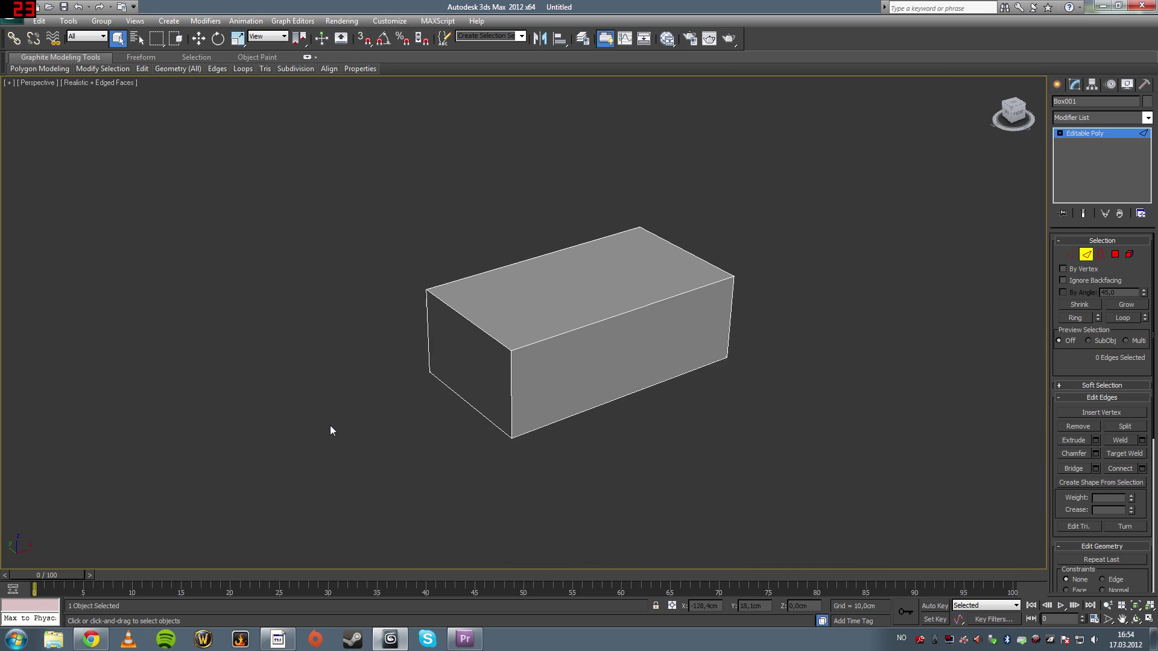
scroll(330, 431, "up", 1)
scroll(331, 431, "down", 1)
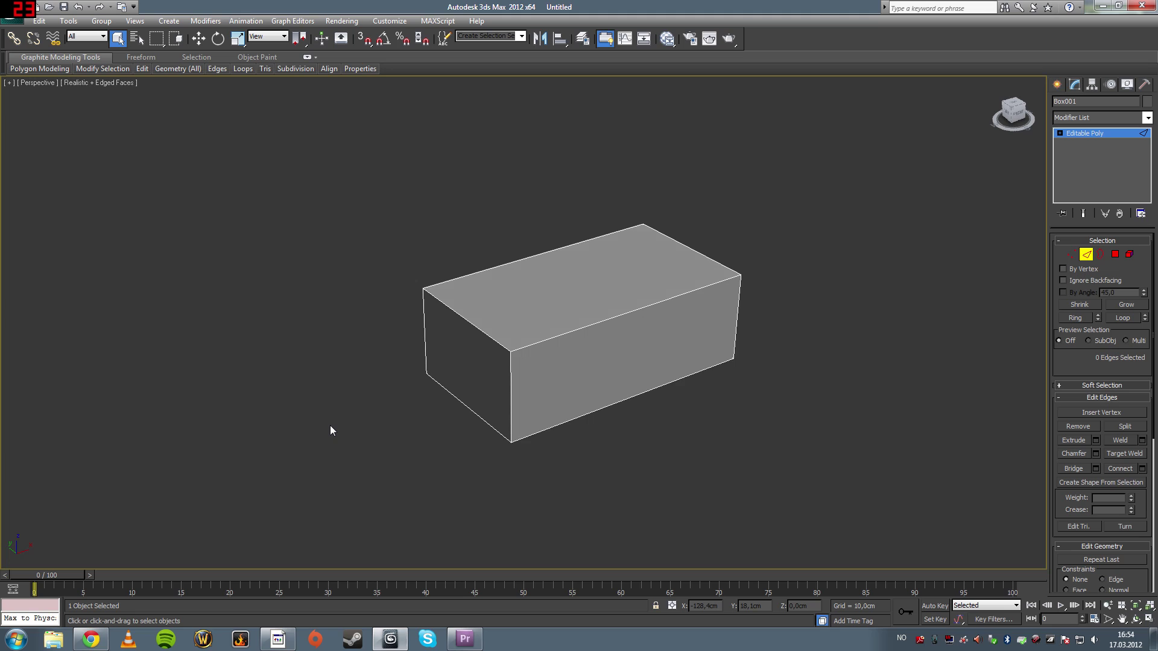
scroll(330, 431, "up", 1)
scroll(330, 430, "down", 2)
scroll(330, 431, "up", 2)
scroll(330, 430, "up", 2)
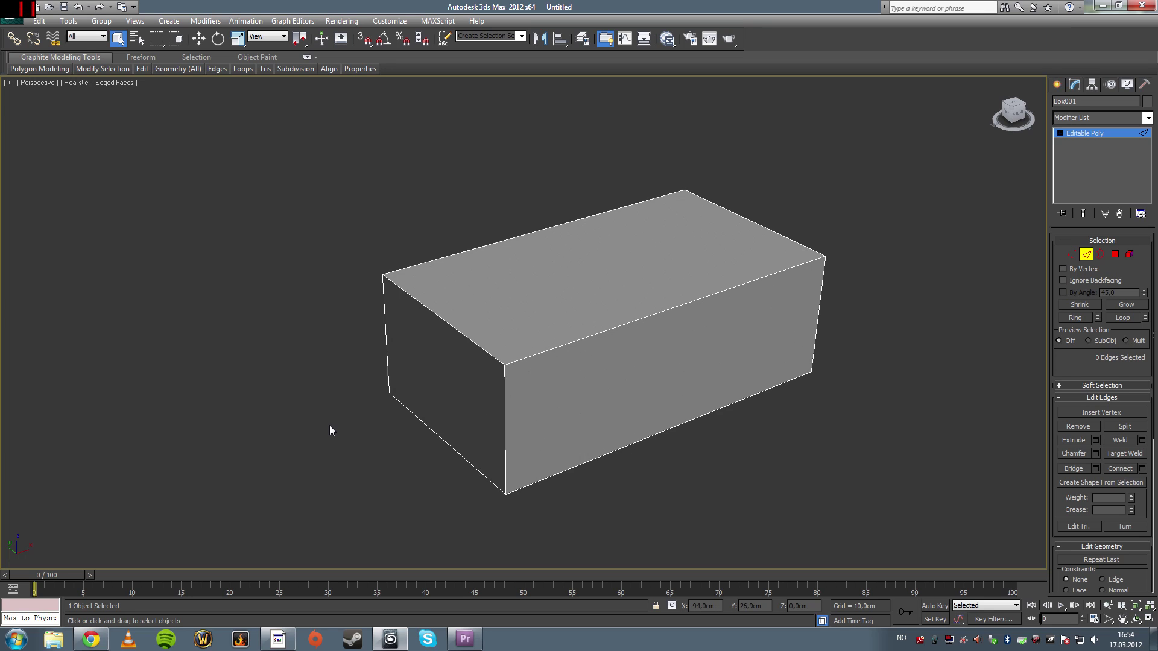
scroll(334, 412, "up", 1)
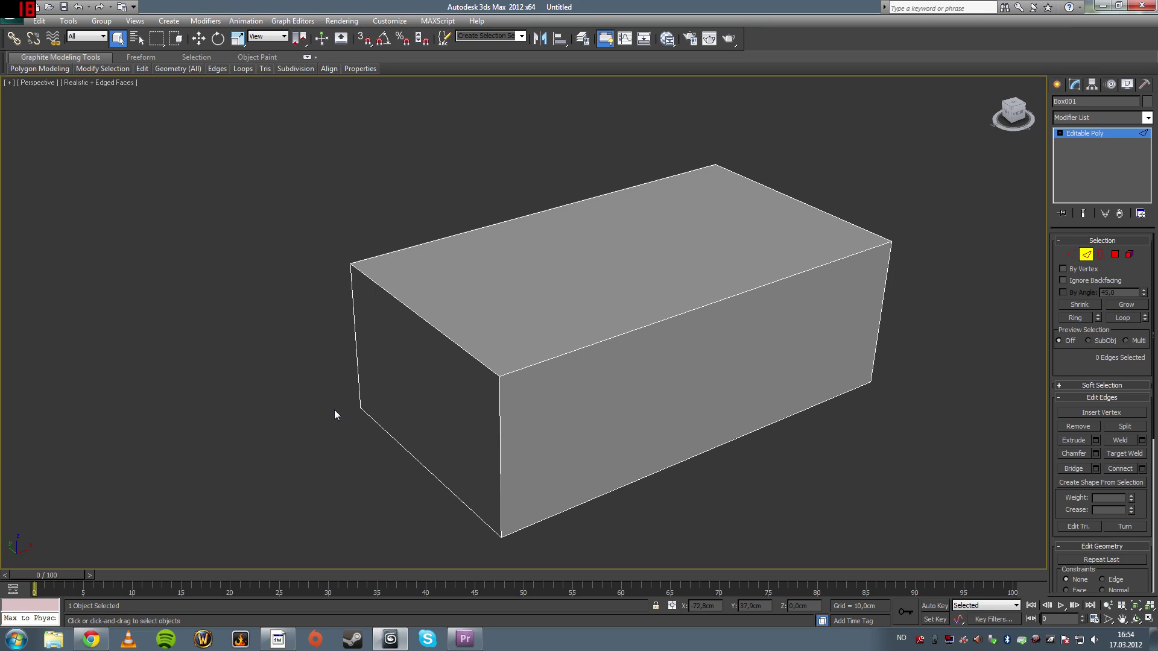
- Select the top-left edge and test-move it downward, cancelling the move
left_click(354, 311)
left_click(377, 282)
left_click(381, 256)
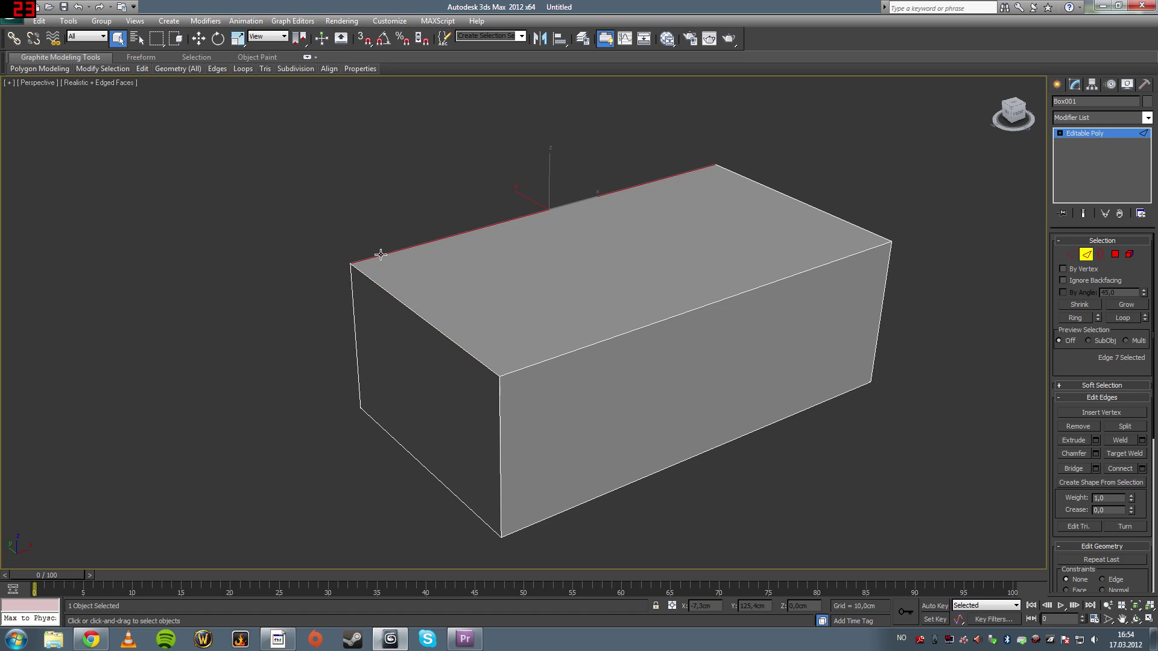
left_click(381, 286)
middle_click_drag(479, 399, 479, 392, "alt")
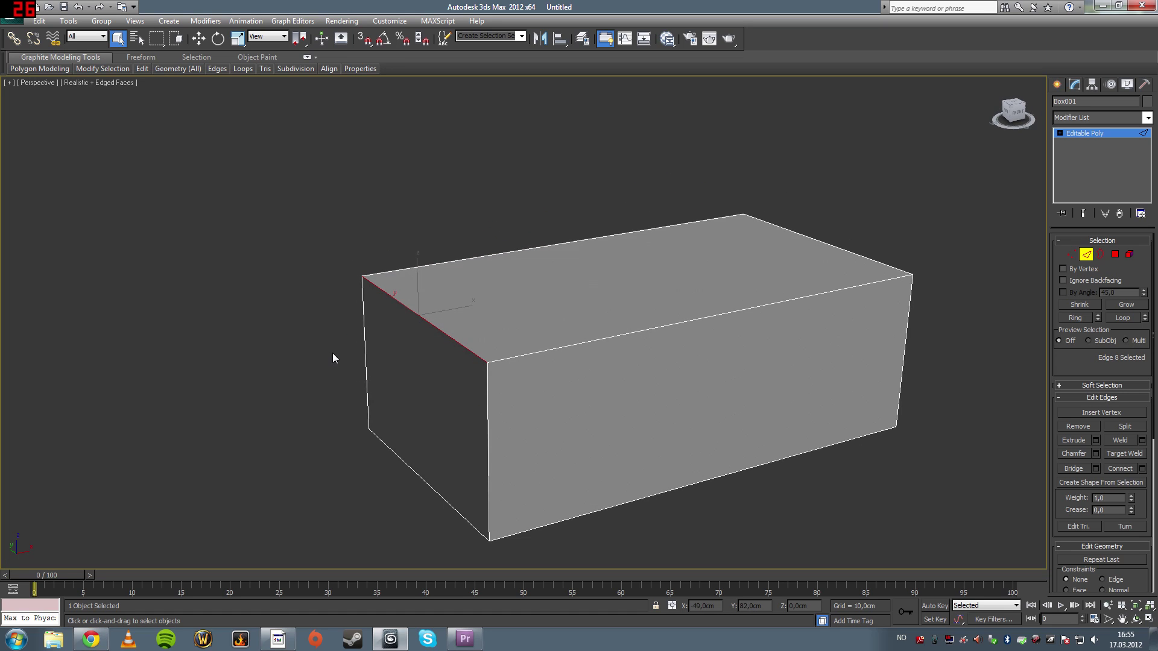
key("w")
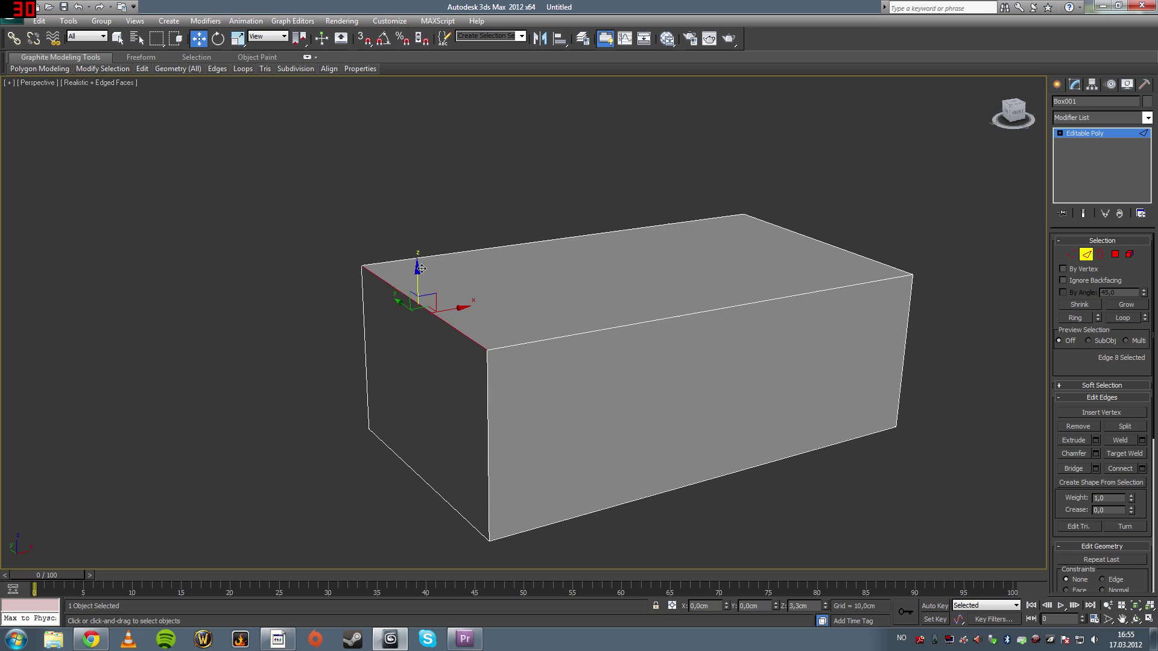
mouse_move(417, 281)
left_mouse_down()
mouse_move(418, 299)
mouse_move(527, 319)
left_mouse_up()
right_click(528, 319)
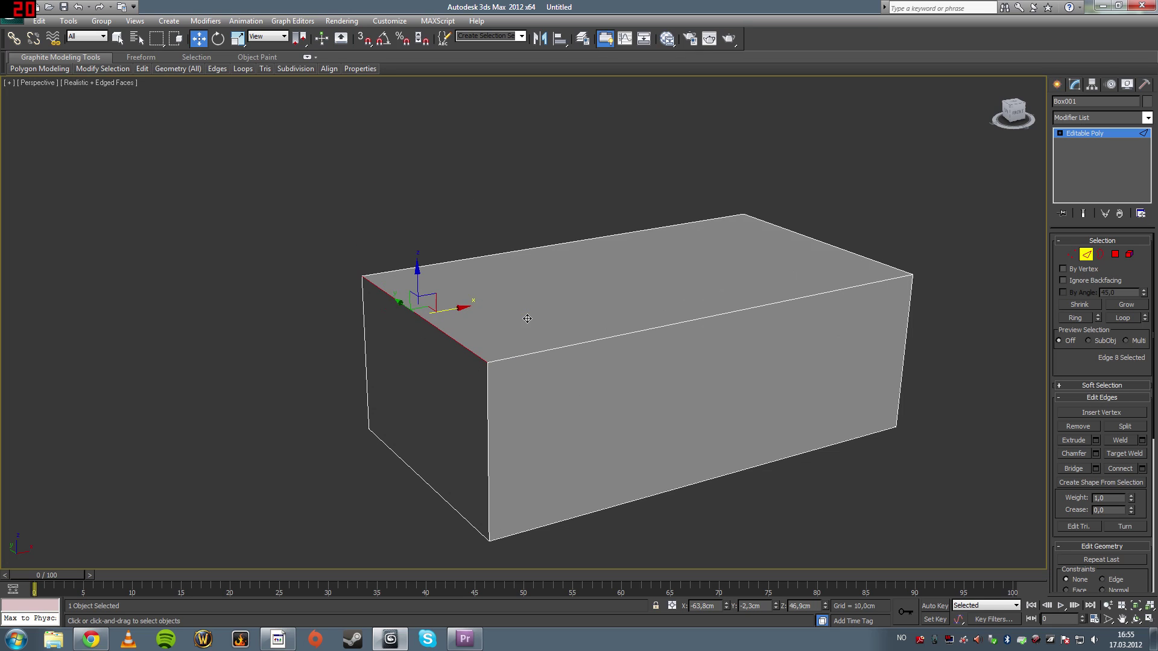
- Reselect the top-left edge and test-raise it, cancelling to keep the box rectangular
left_click(189, 353)
left_click(386, 294)
left_click_drag(412, 290, 417, 204)
right_click(422, 253)
left_click(1070, 254, "ctrl")
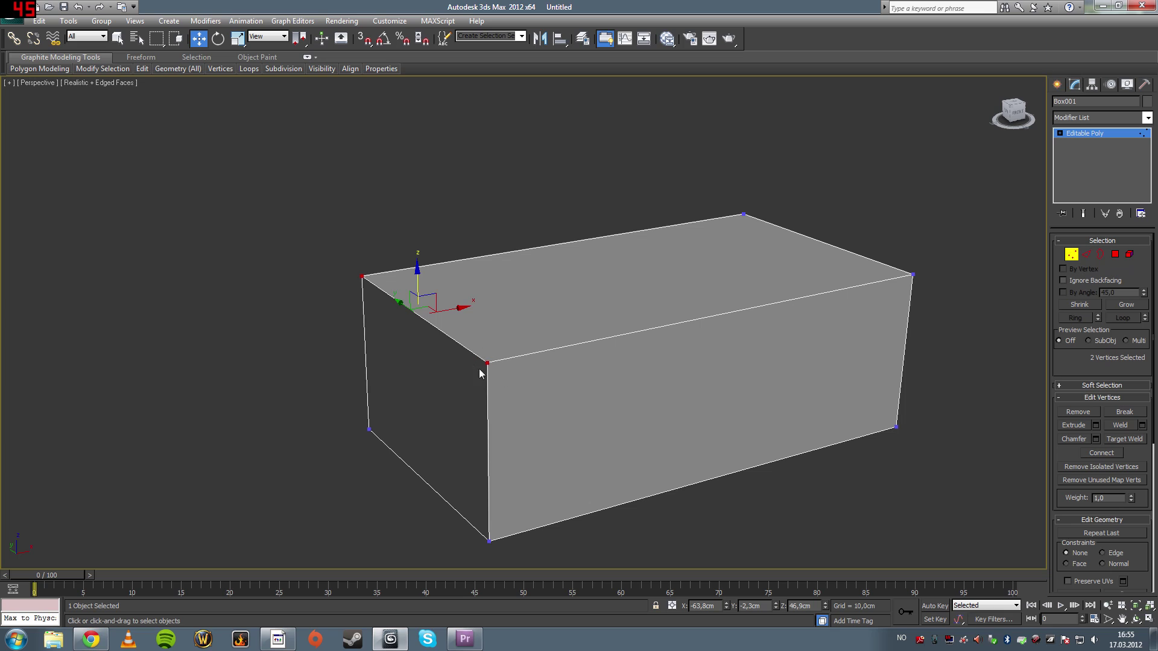
left_click(1085, 257)
left_click(1072, 250)
left_click(1074, 251)
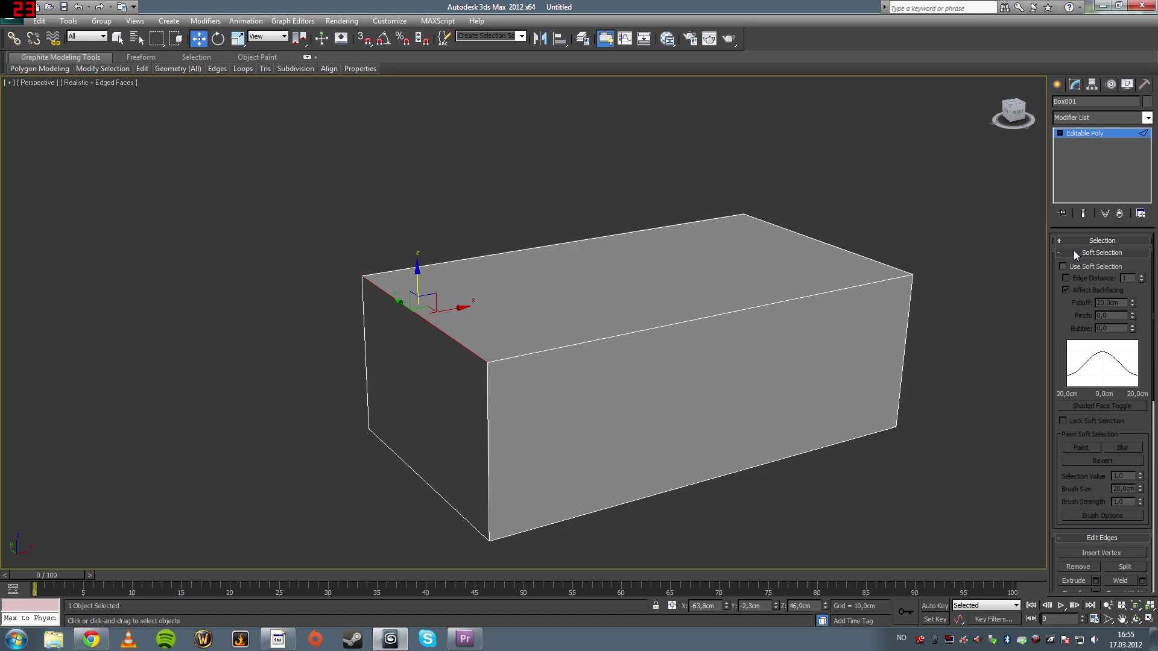
left_click(1062, 252)
left_click(1061, 252)
left_click(1060, 241)
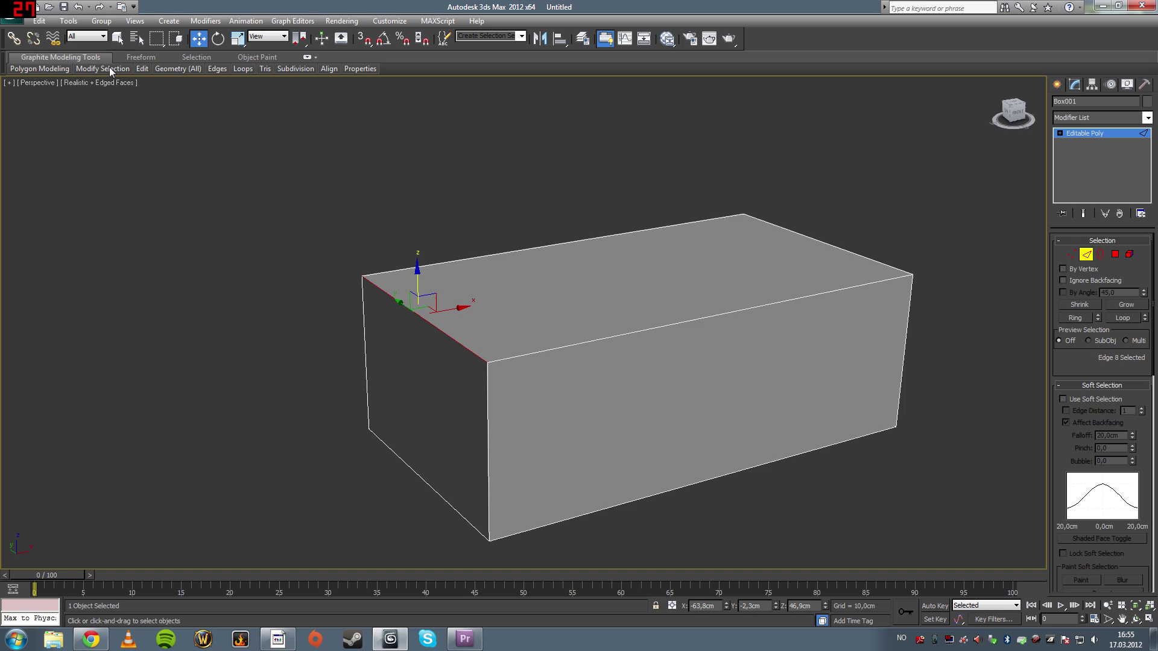
left_click(118, 37)
left_click(267, 268)
left_click(483, 362)
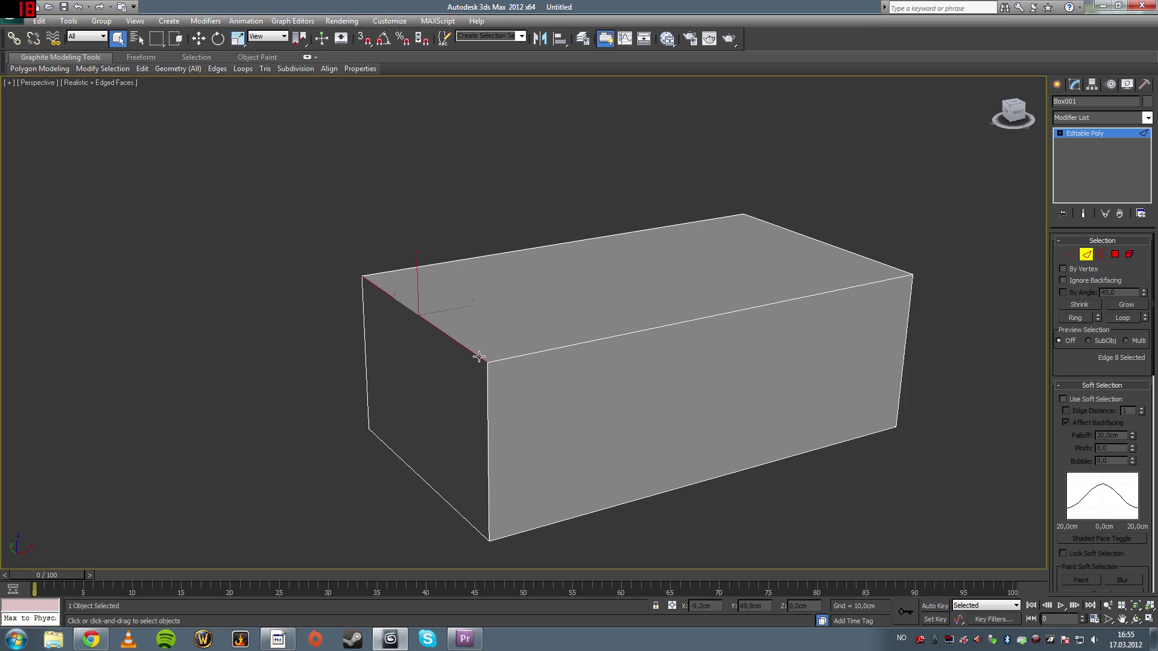
left_click(313, 253)
left_click(447, 335)
key("w")
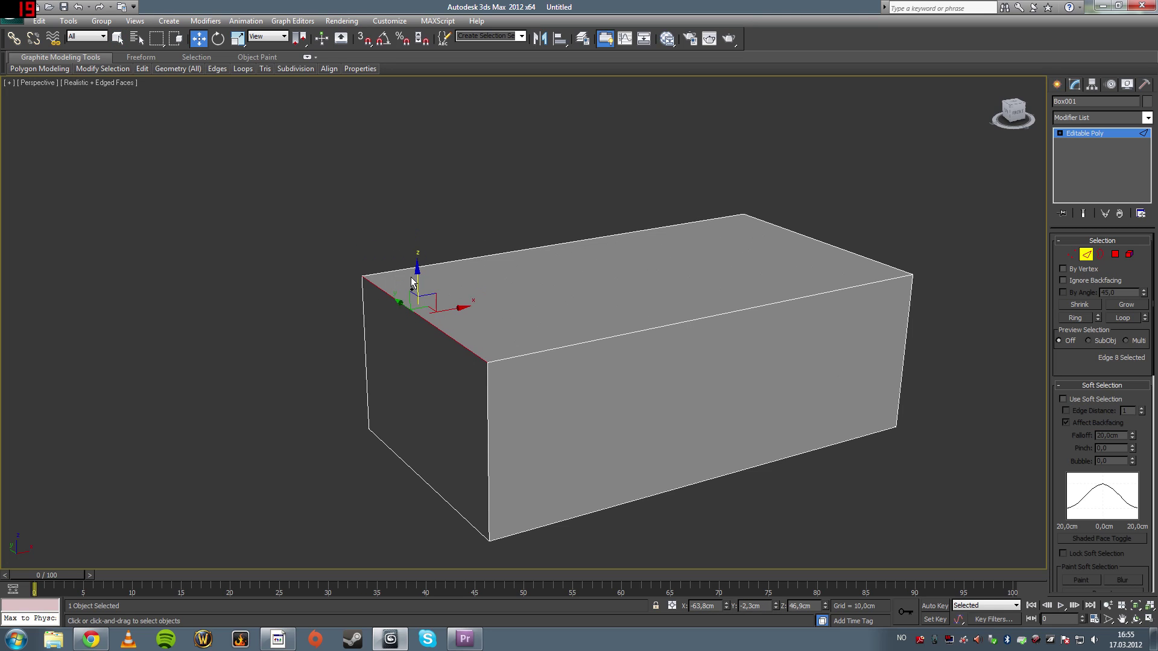
left_click(410, 330)
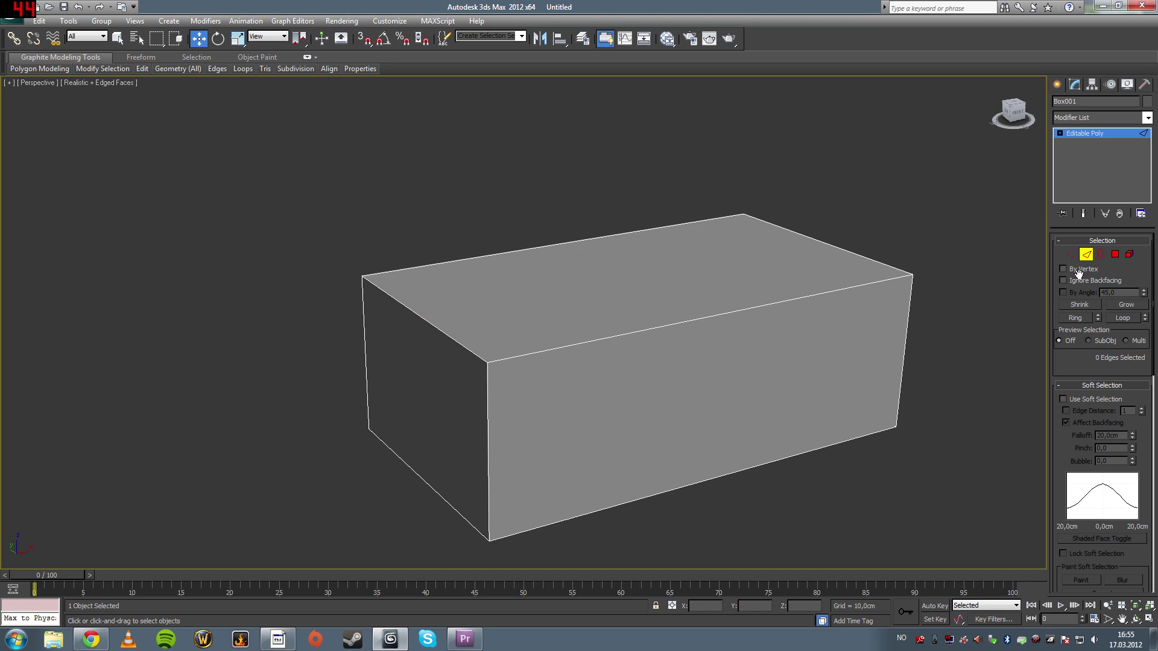
left_click(1114, 257)
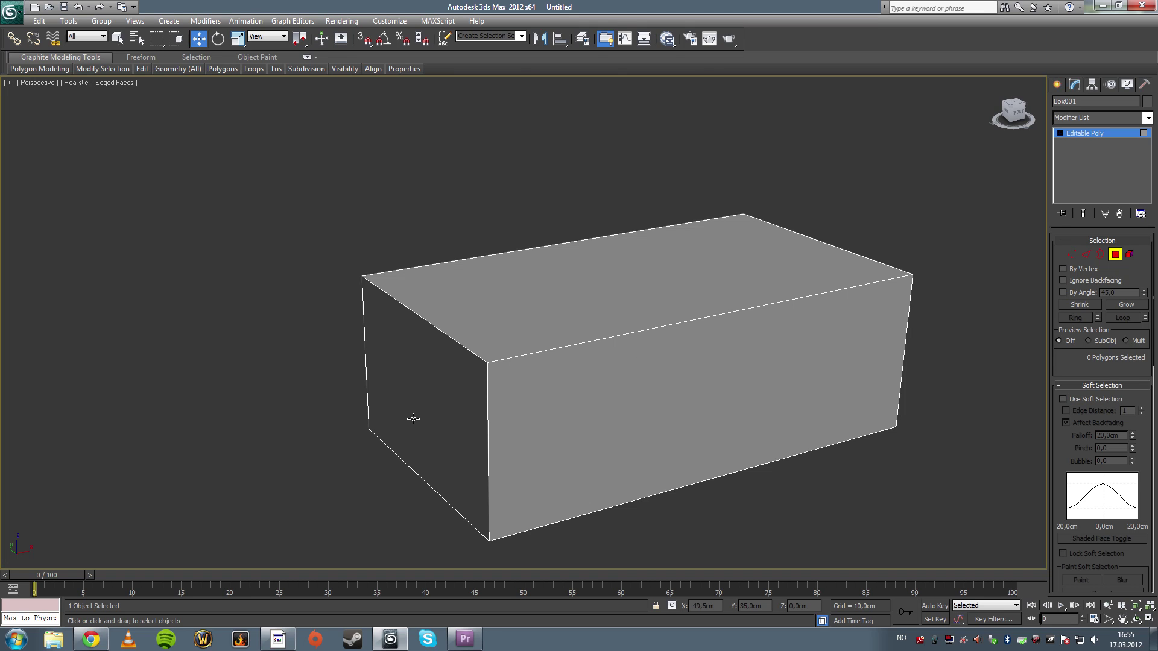
mouse_move(414, 418)
middle_mouse_down("alt")
mouse_move(561, 397)
mouse_move(706, 408)
mouse_move(692, 398)
mouse_move(698, 422)
mouse_move(714, 401)
mouse_move(662, 374)
middle_mouse_up("alt")
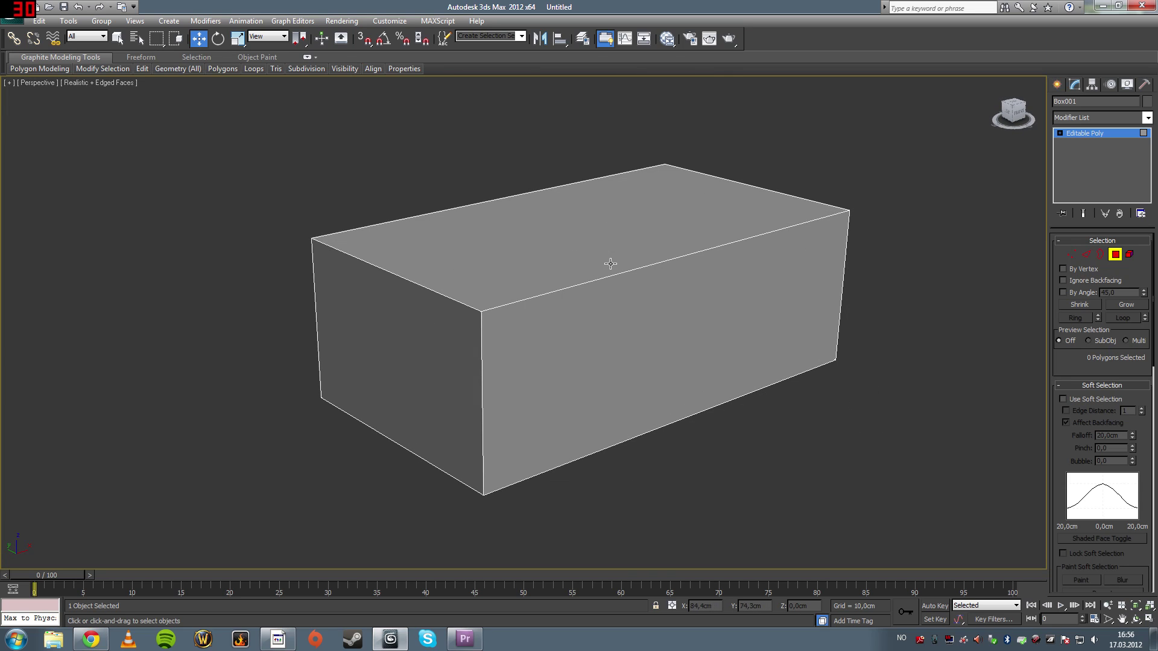
mouse_move(612, 260)
middle_mouse_down("alt")
mouse_move(615, 287)
mouse_move(648, 259)
middle_mouse_up("alt")
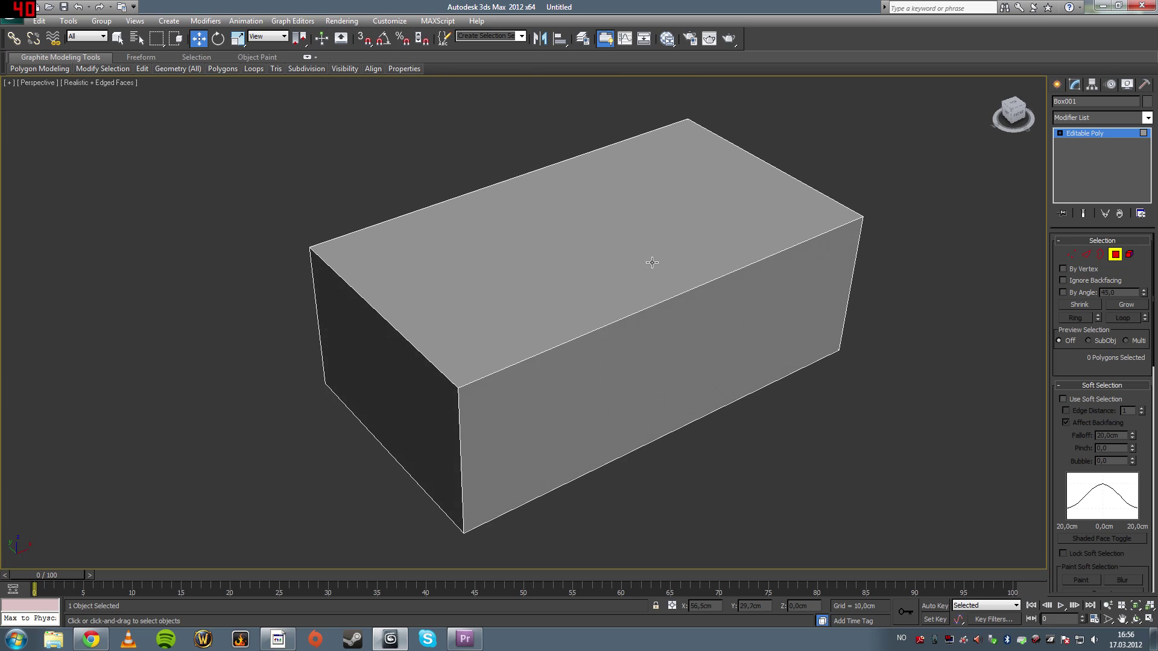
left_click(573, 232)
middle_click_drag(586, 307, 893, 451, "alt")
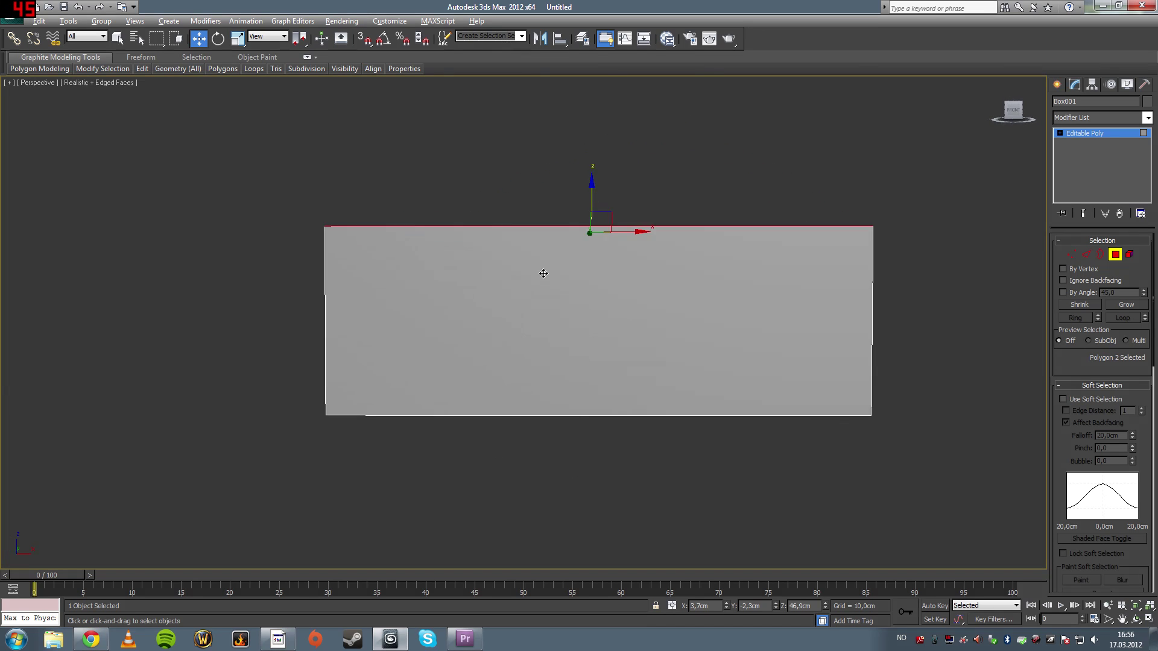
left_click(893, 452)
left_click(625, 341)
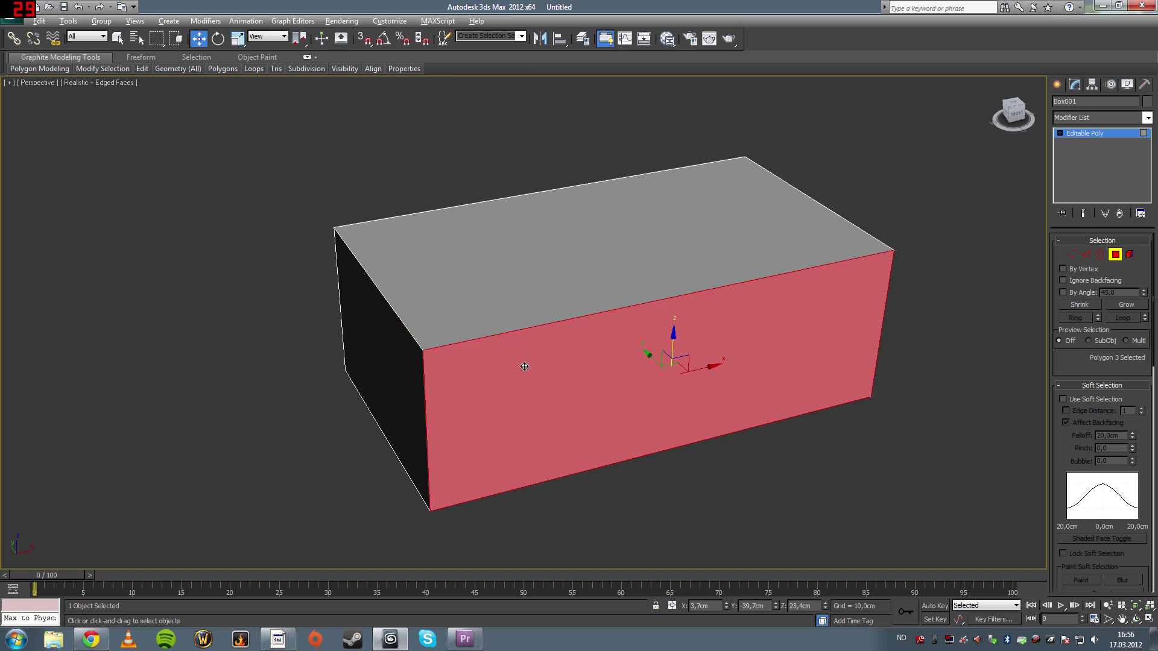
middle_click_drag(525, 361, 445, 432, "alt")
key("ctrl+d")
left_click(379, 427)
key("ctrl+d")
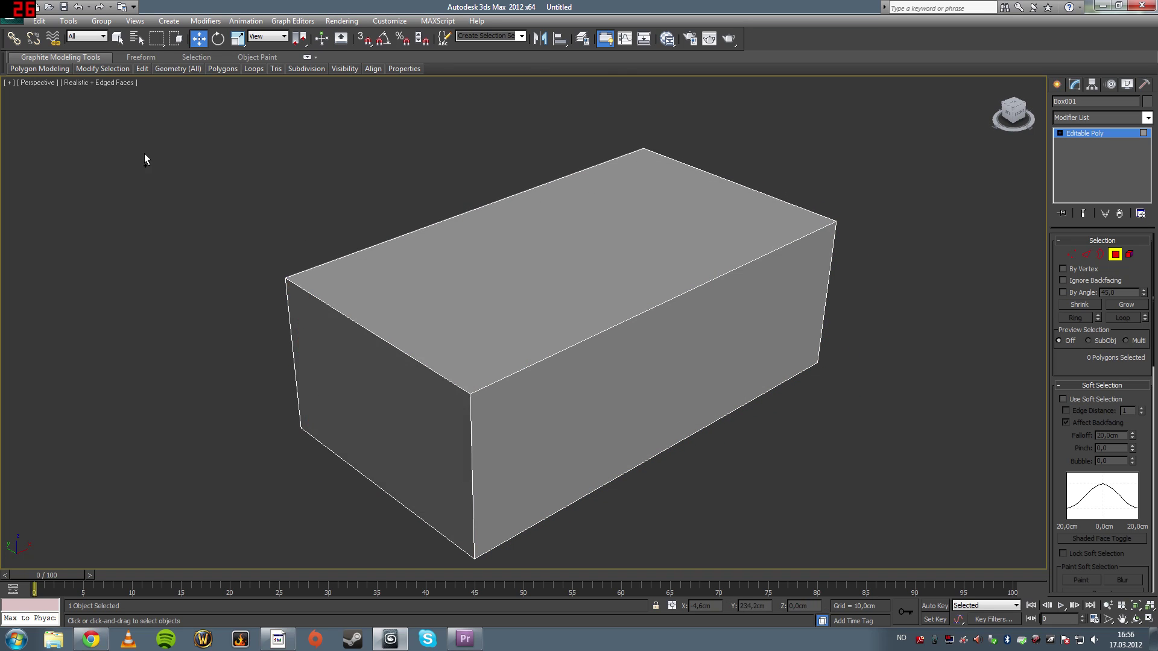
left_click(117, 38)
left_click(569, 313)
middle_click_drag(570, 313, 530, 245, "alt")
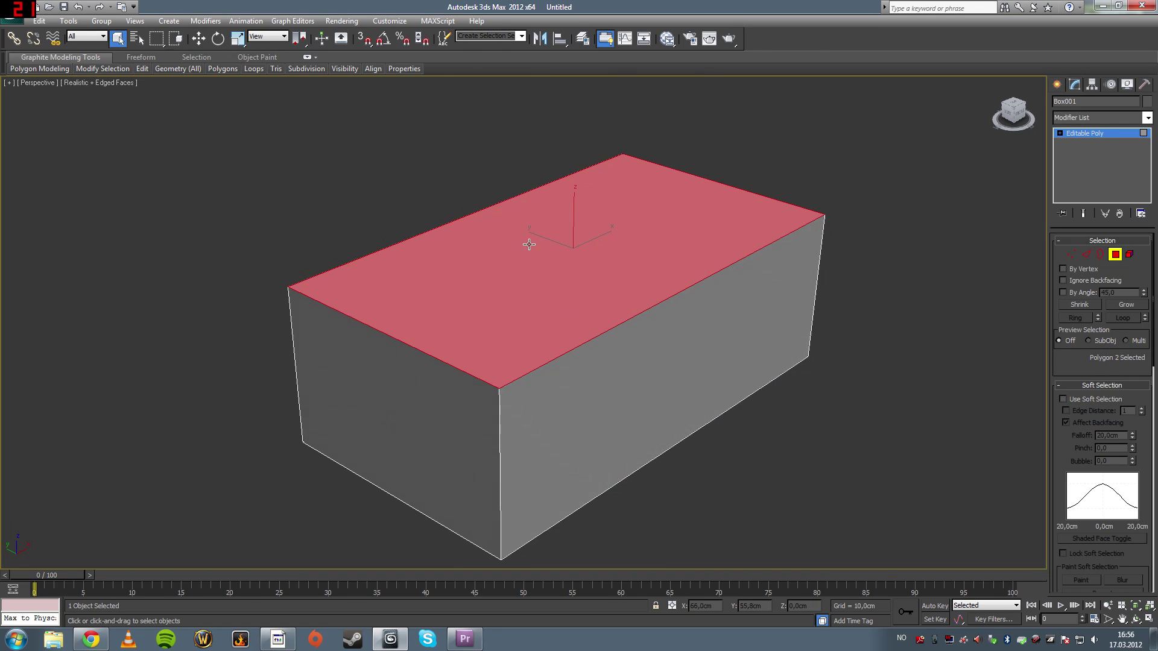
key("w")
middle_click_drag(370, 234, 433, 263)
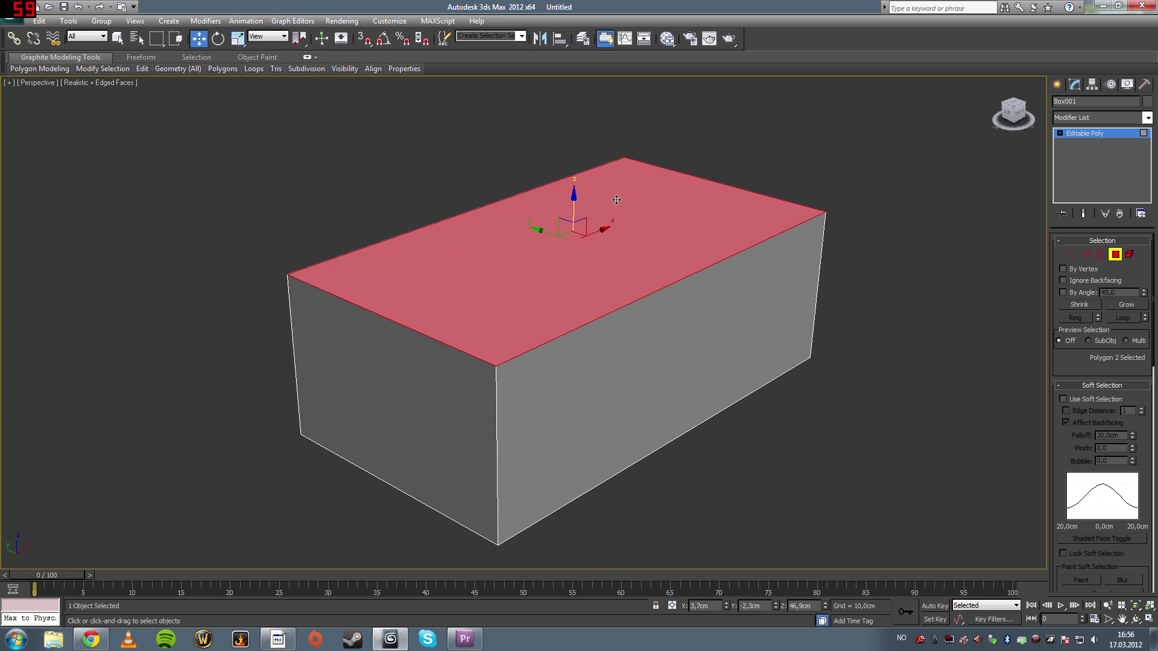
left_click_drag(572, 207, 570, 179)
key("ctrl+z")
left_click(237, 38)
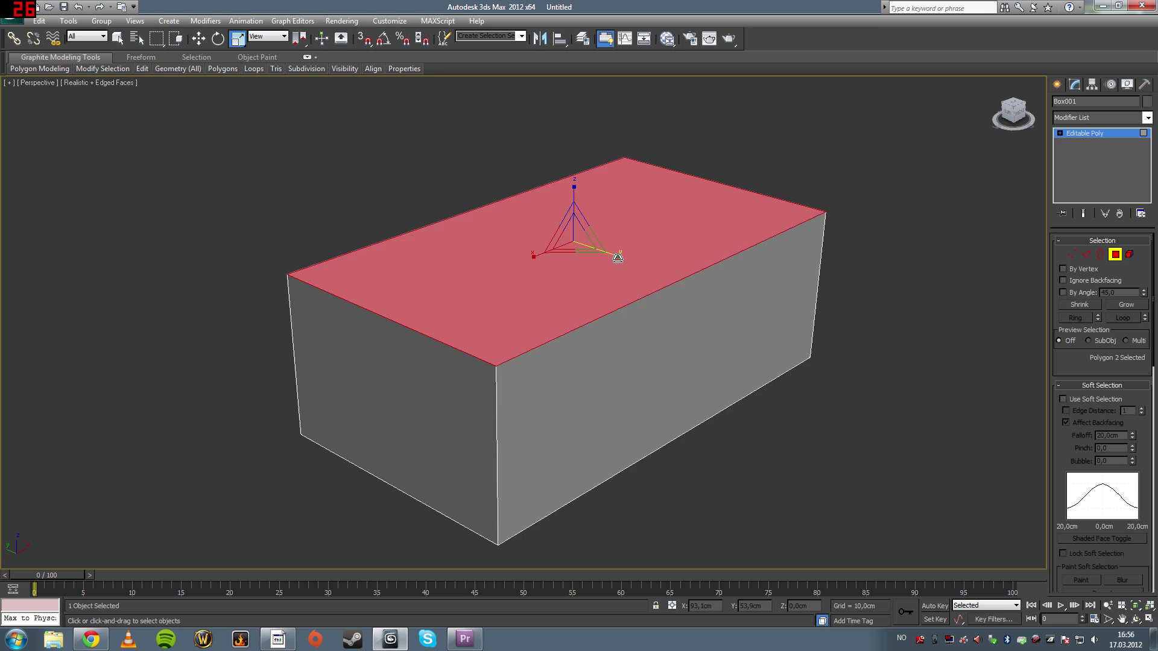
mouse_move(613, 257)
left_mouse_down()
mouse_move(592, 236)
mouse_move(589, 260)
left_mouse_up()
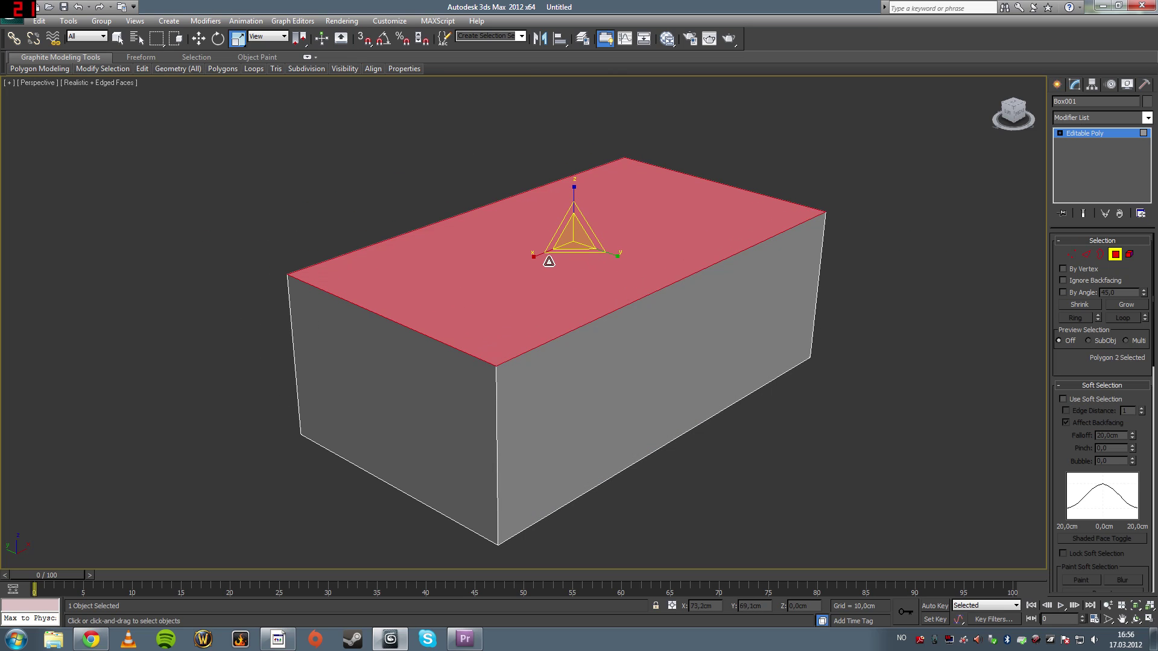
left_click(218, 38)
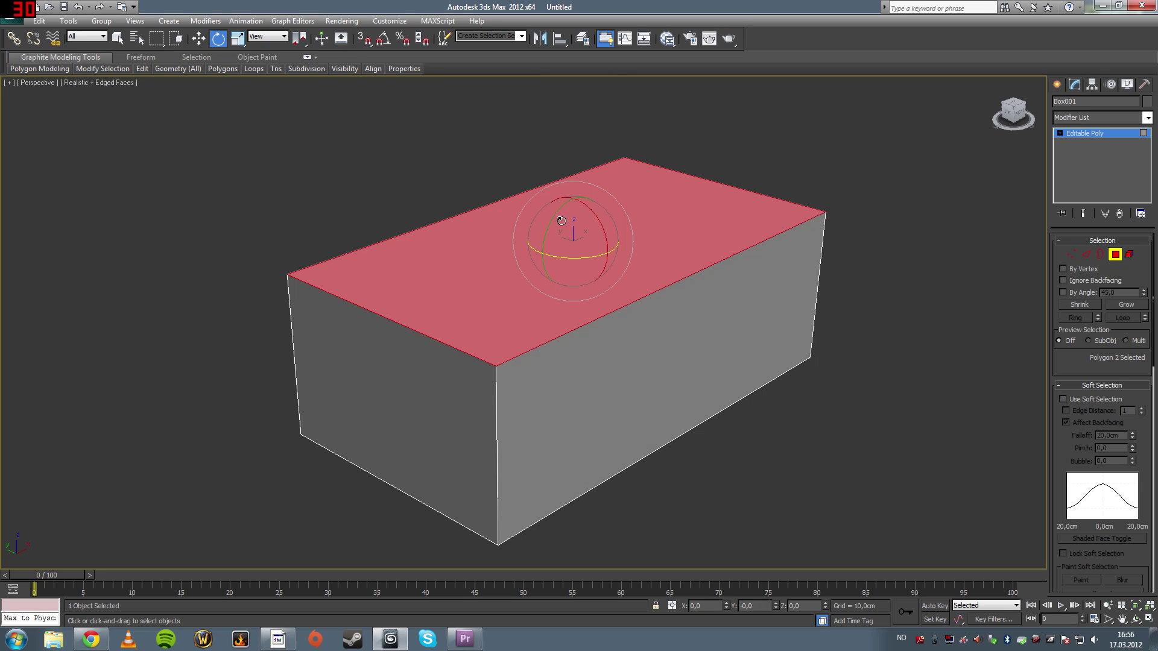
left_click_drag(555, 214, 580, 271)
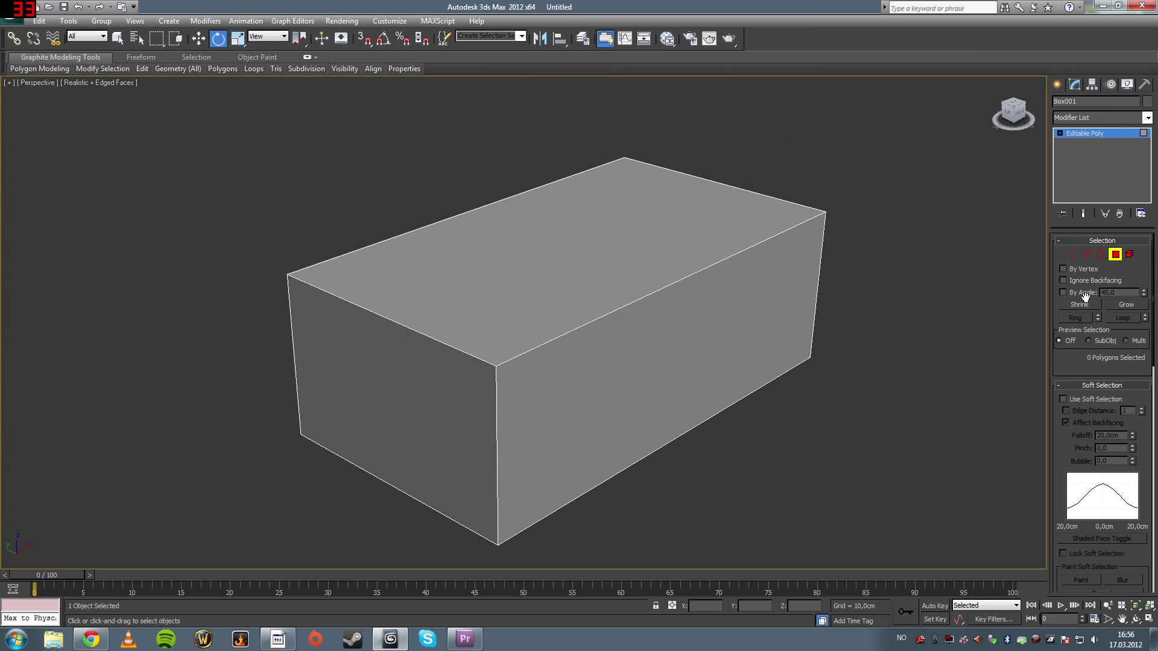
left_click(950, 271)
left_click(1116, 255)
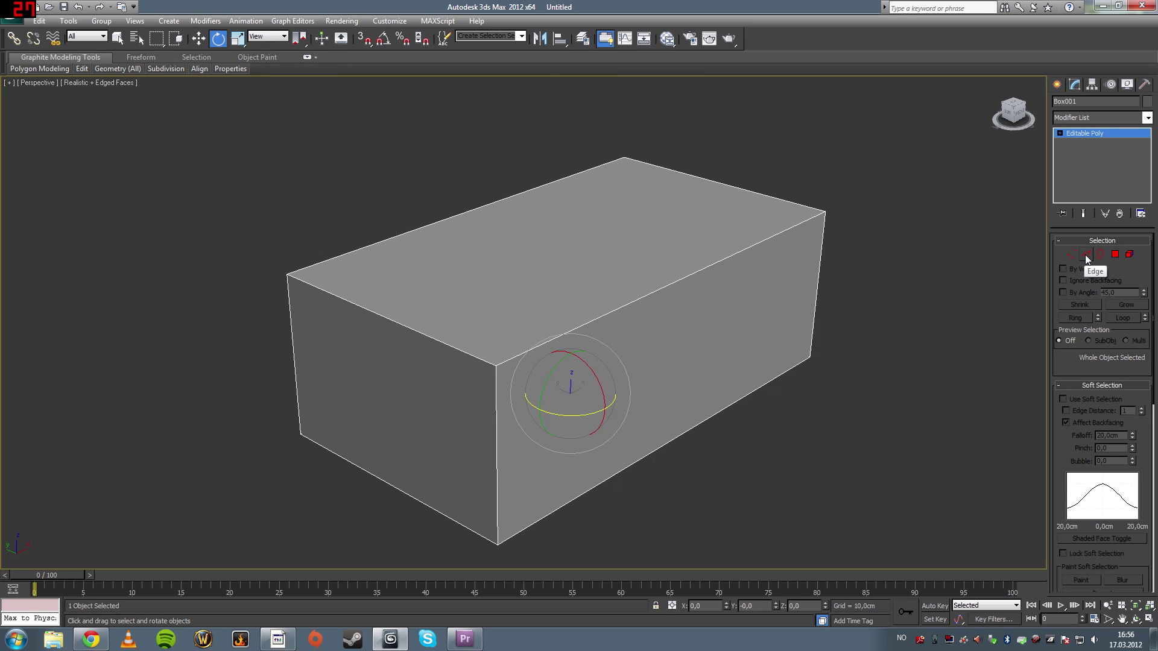
- Reselect Box001 with Select Object after orbiting the view
left_click(118, 38)
left_click(668, 463)
mouse_move(667, 464)
middle_mouse_down("alt")
mouse_move(650, 444)
mouse_move(705, 422)
middle_mouse_up("alt")
left_click(730, 335)
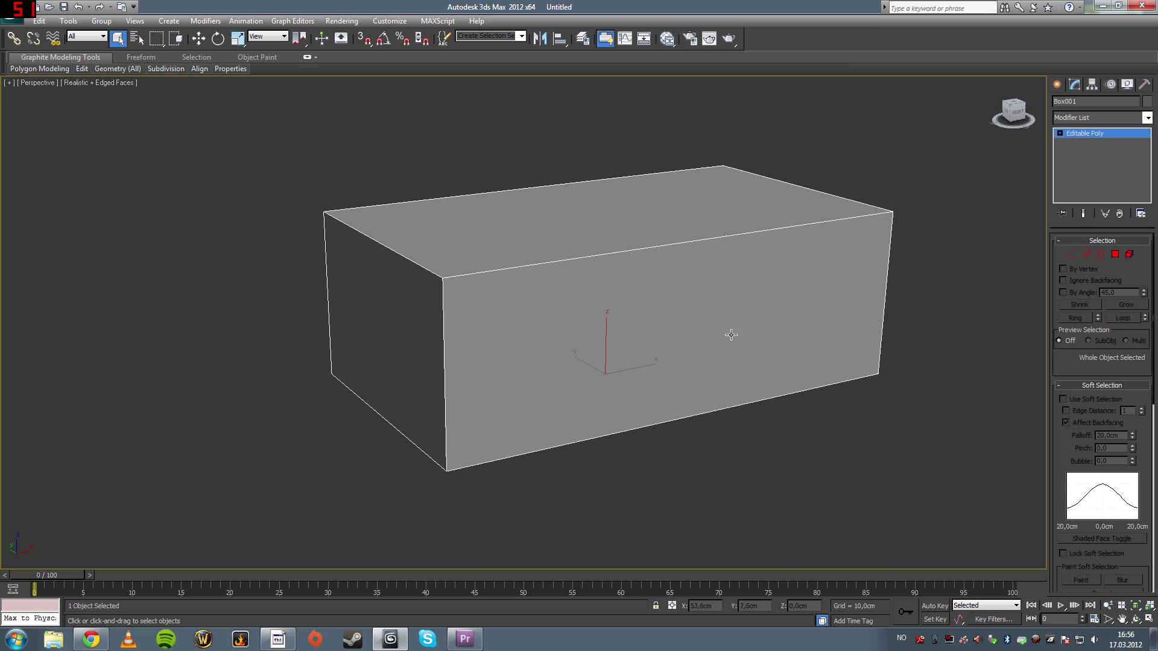
- Move the four left-end vertices right to shorten the box, then orbit around it
left_click(1071, 255)
left_click_drag(430, 481, 497, 546)
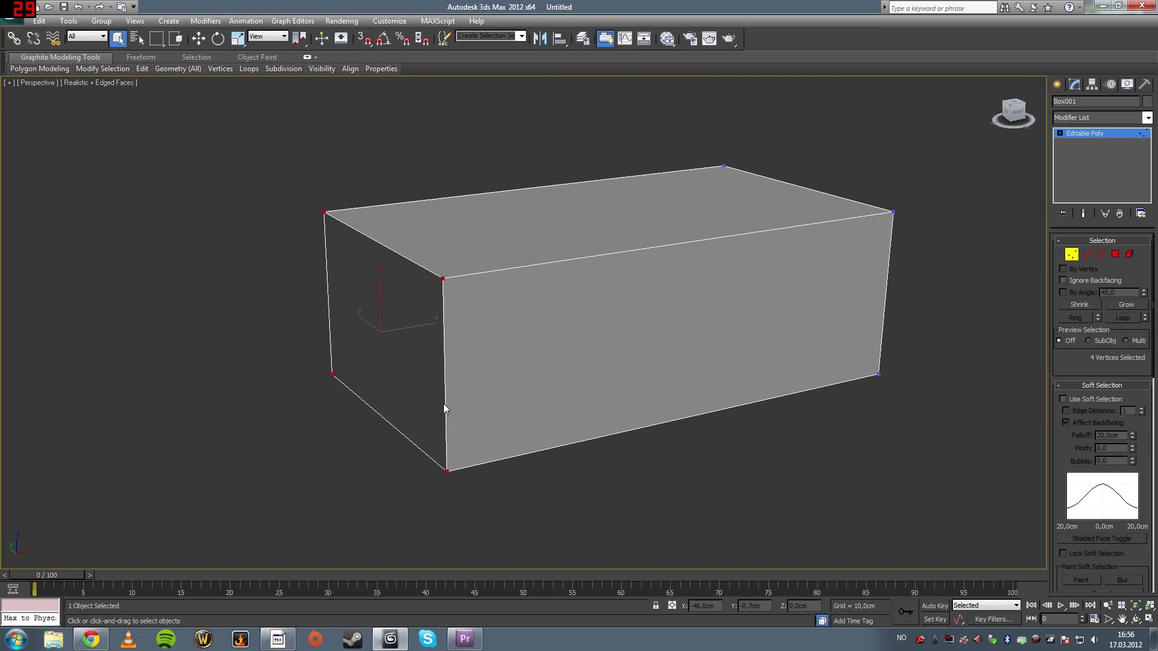
key("w")
left_click_drag(422, 334, 463, 330)
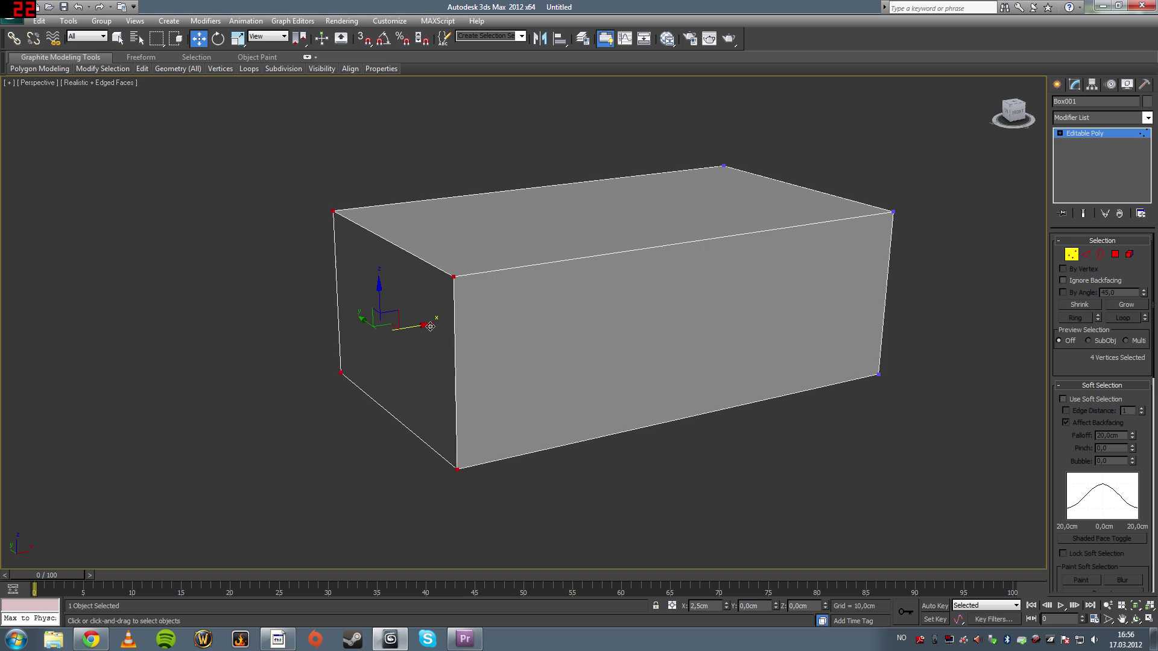
left_click(390, 444)
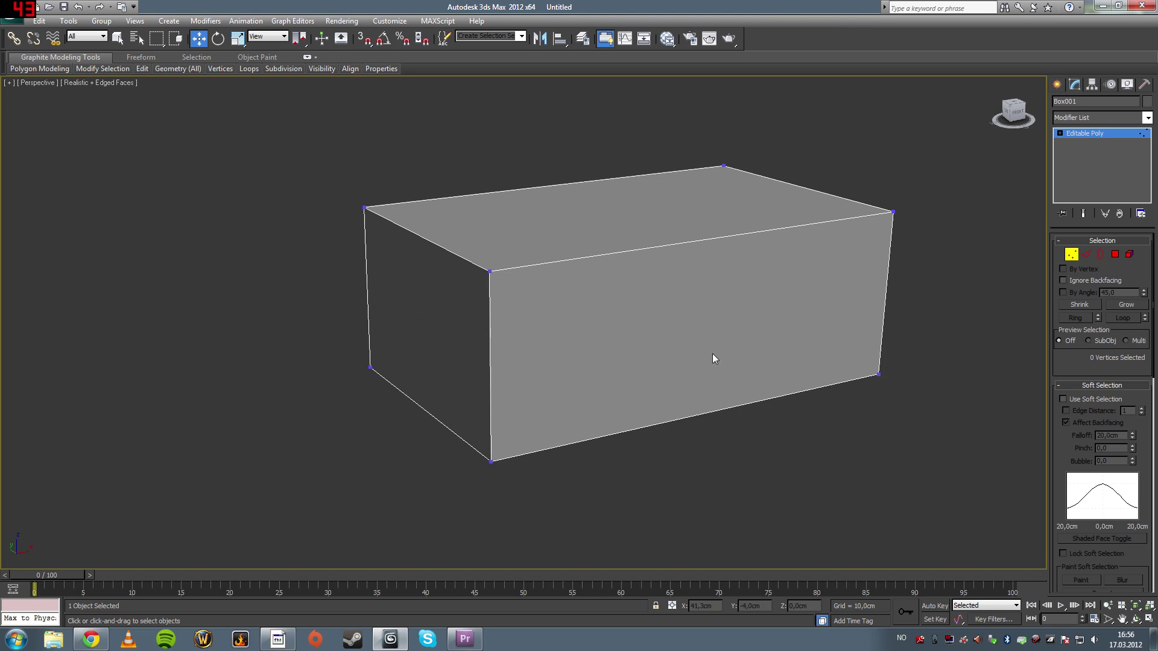
middle_click_drag(665, 462, 665, 479, "alt")
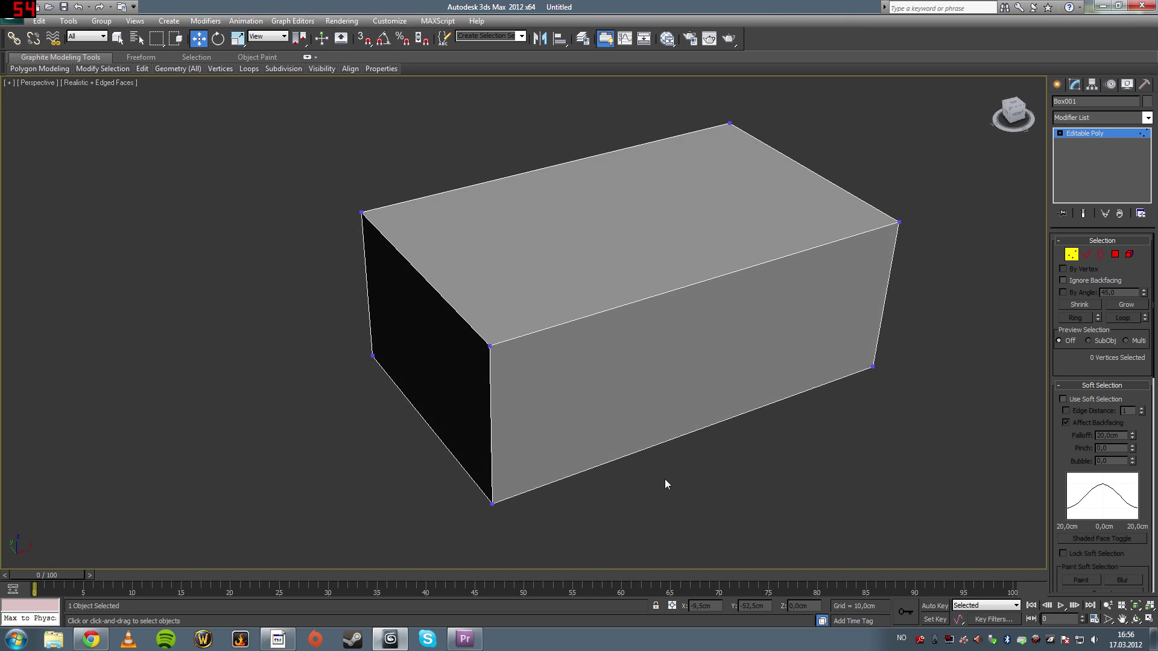
scroll(665, 478, "down", 2)
mouse_move(628, 433)
middle_mouse_down("alt")
mouse_move(613, 480)
mouse_move(625, 416)
middle_mouse_up("alt")
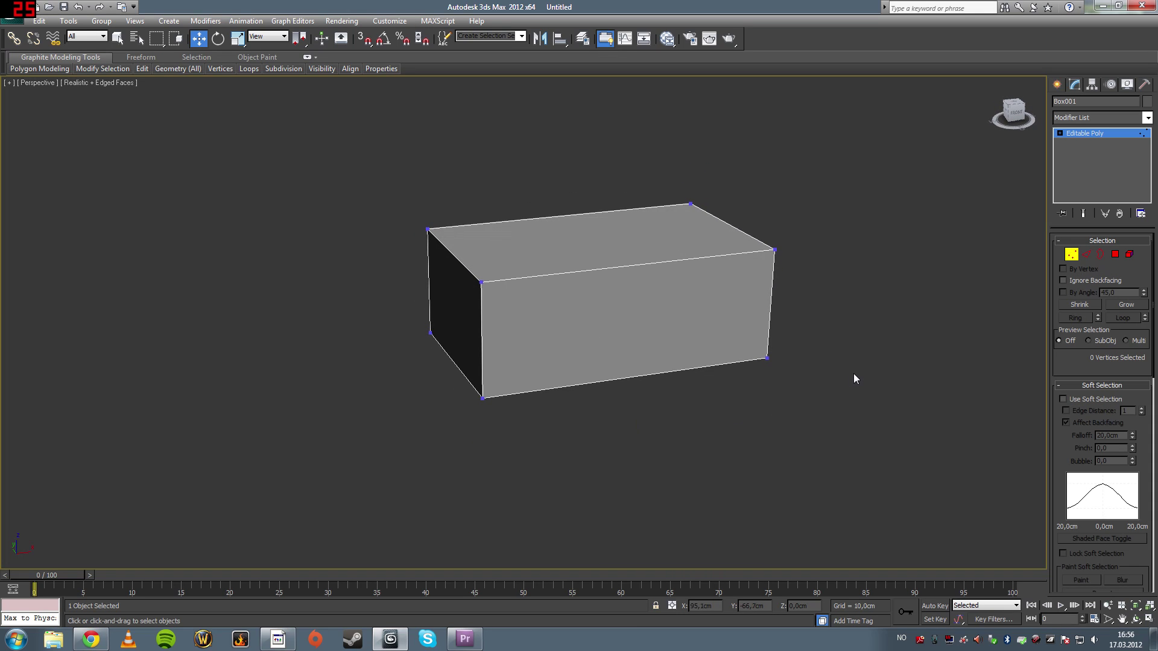
middle_click_drag(835, 365, 829, 362, "alt")
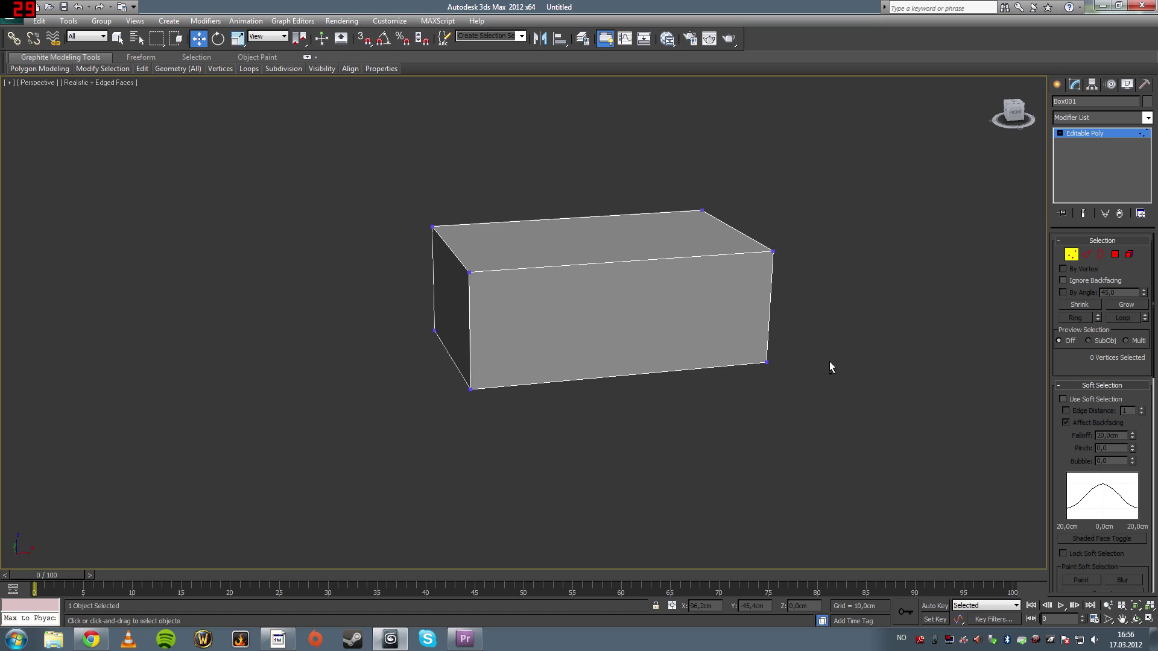
- In Edge mode, try crossing-window selections of the box's lengthwise edges
left_click(1093, 255)
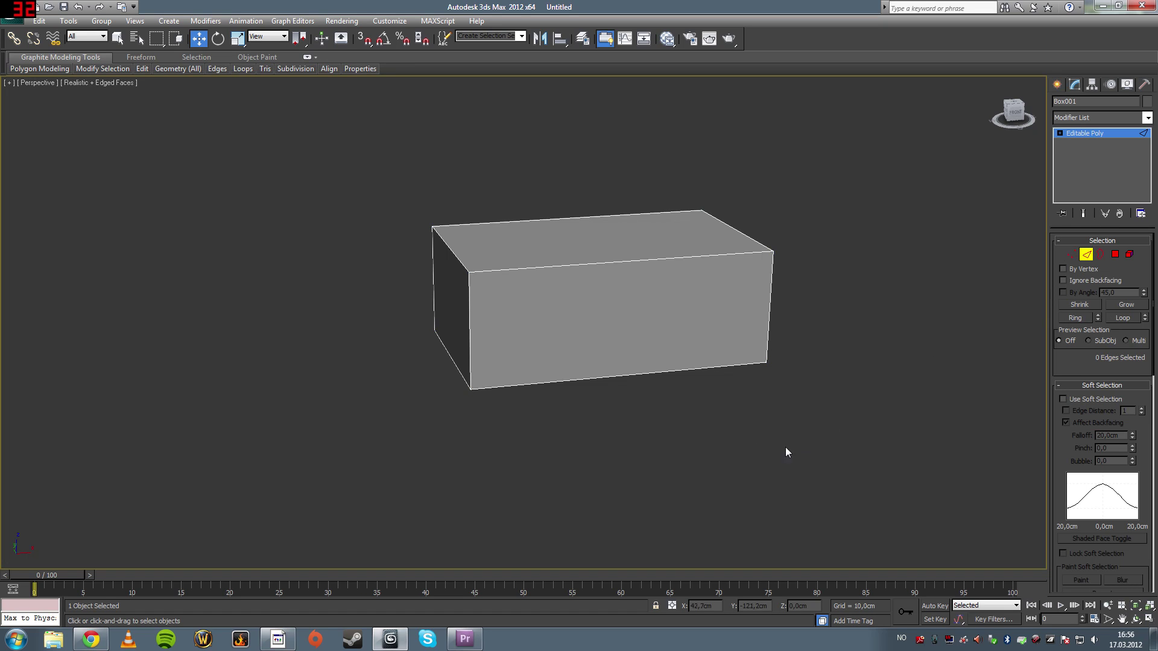
left_click_drag(561, 189, 744, 440)
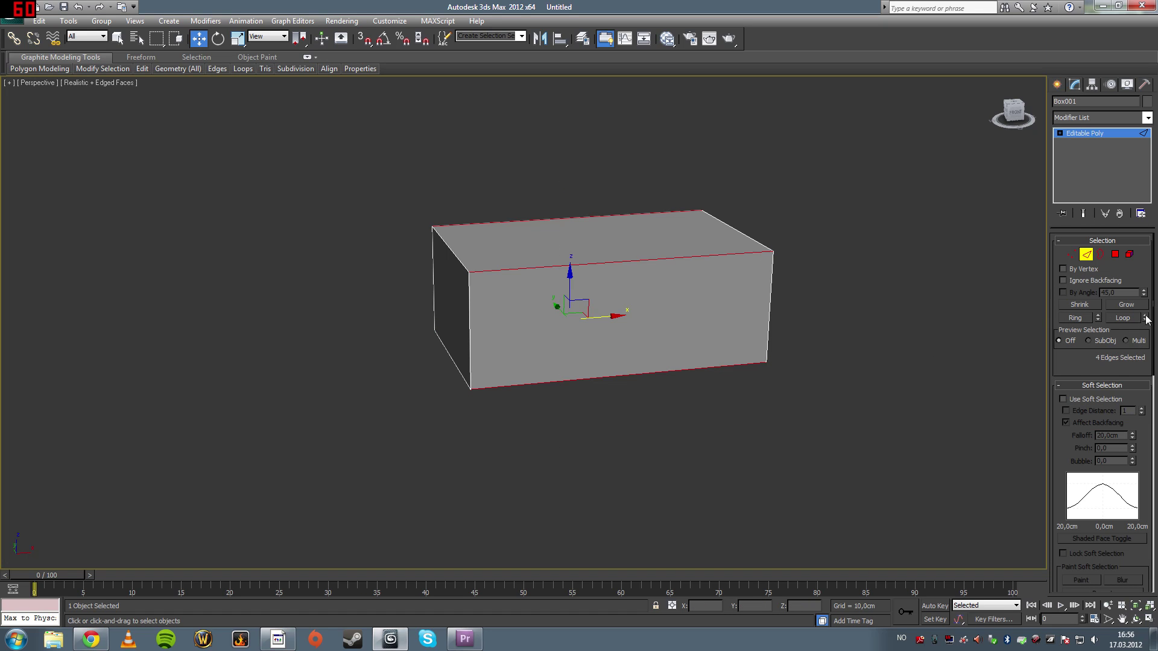
left_click(837, 382)
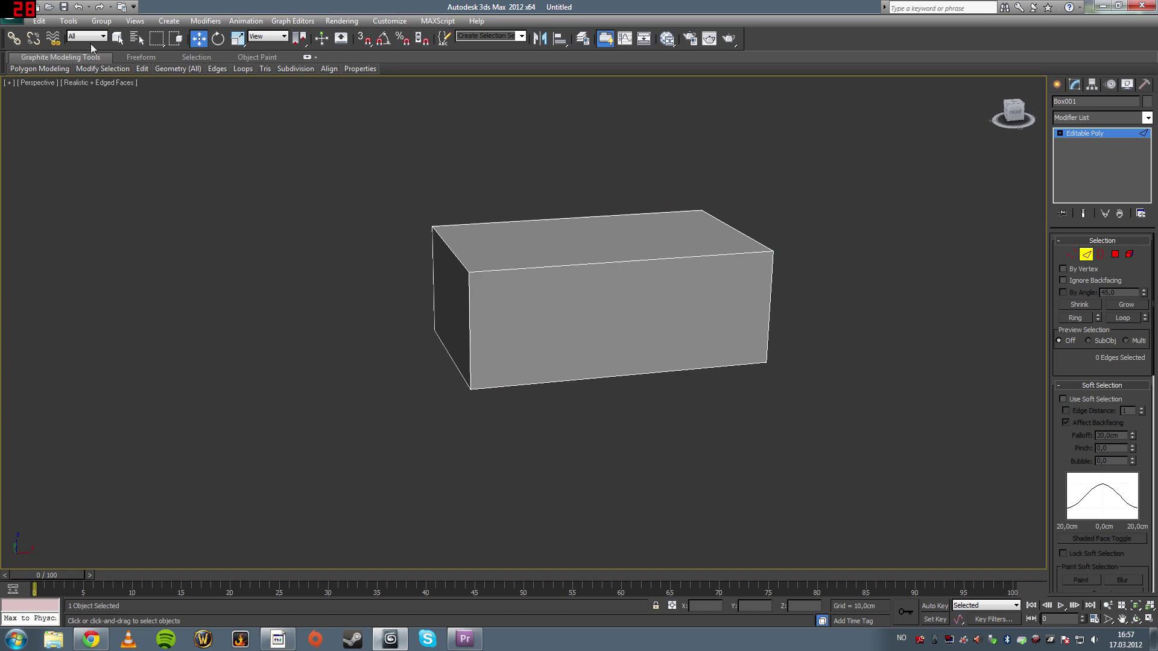
left_click(116, 39)
left_click_drag(568, 143, 593, 498)
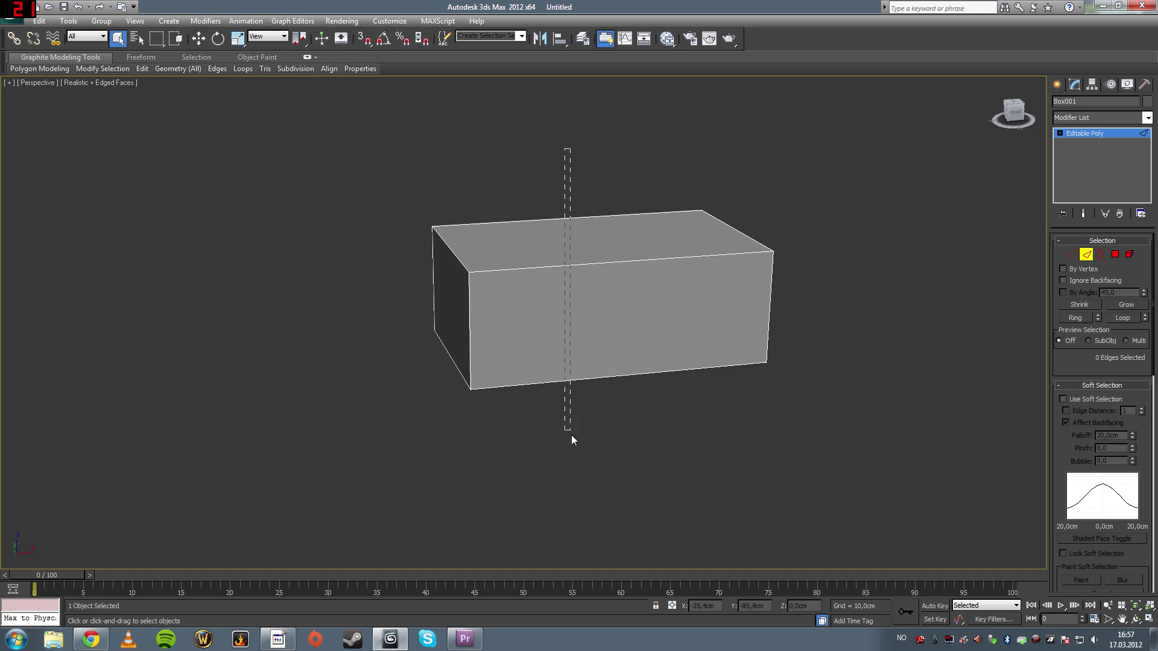
mouse_move(587, 485)
middle_mouse_down("alt")
mouse_move(565, 394)
mouse_move(502, 419)
middle_mouse_up("alt")
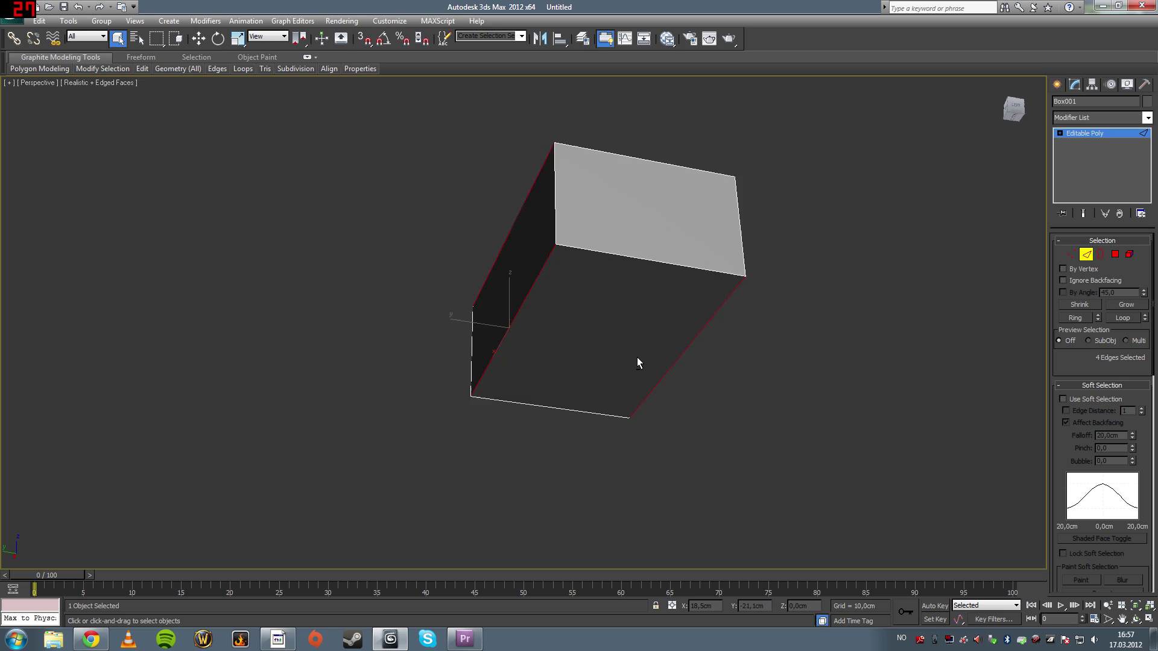
left_click(571, 344)
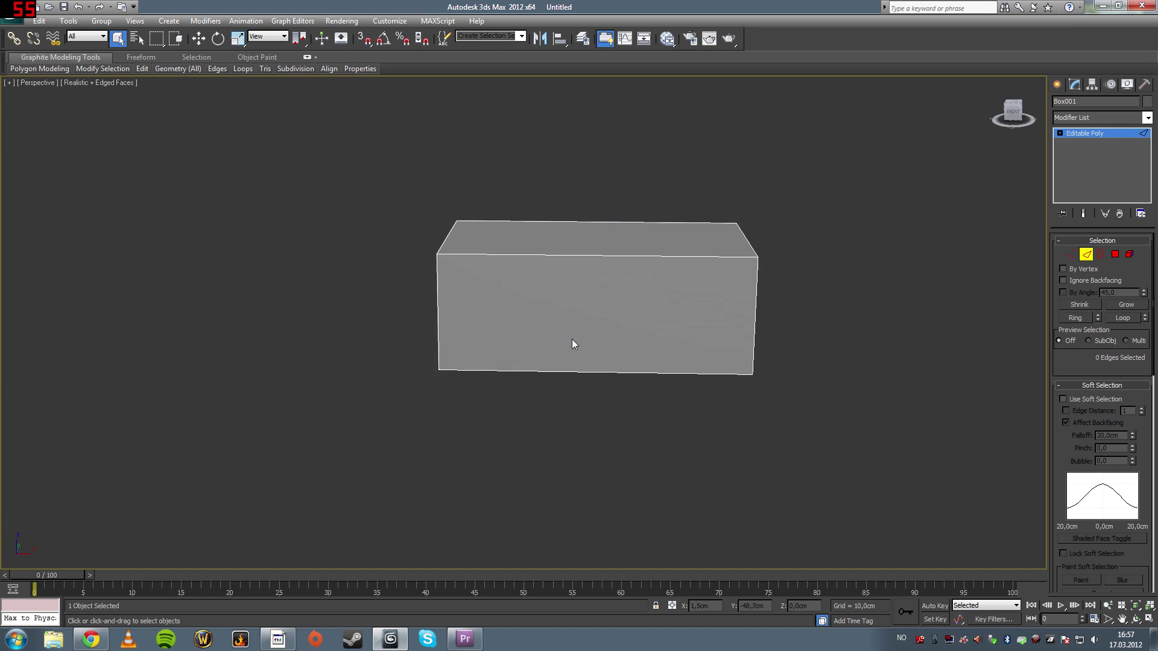
left_click_drag(628, 506, 631, 512)
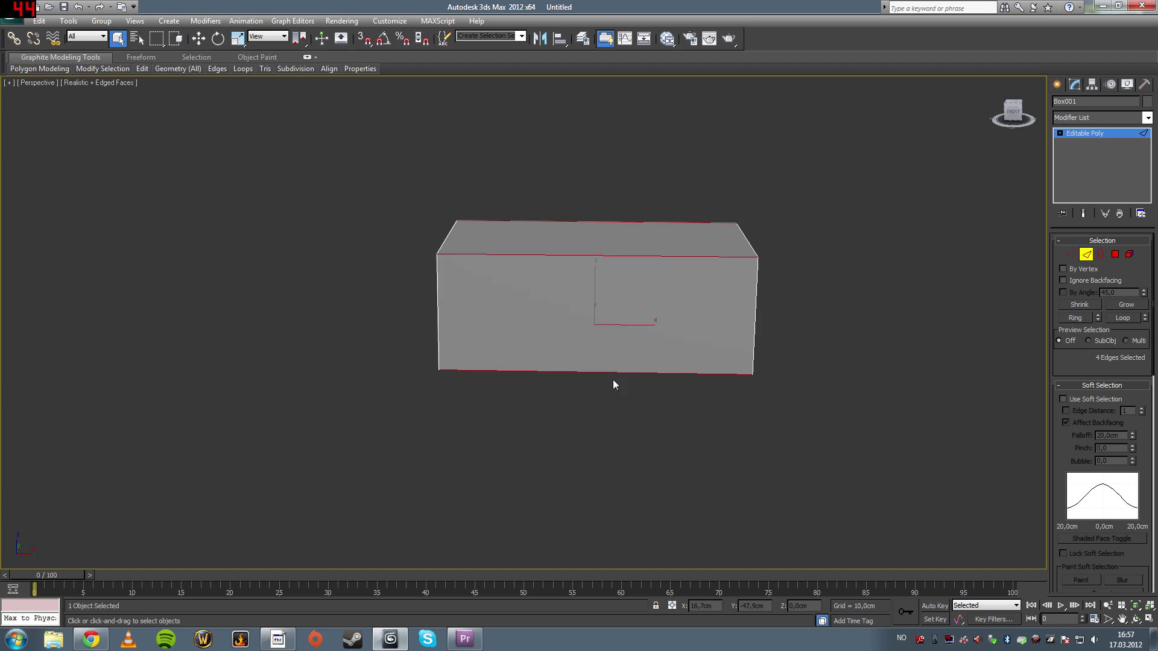
mouse_move(613, 384)
middle_mouse_down("alt")
mouse_move(550, 354)
mouse_move(629, 322)
mouse_move(690, 336)
mouse_move(685, 368)
mouse_move(525, 380)
middle_mouse_up("alt")
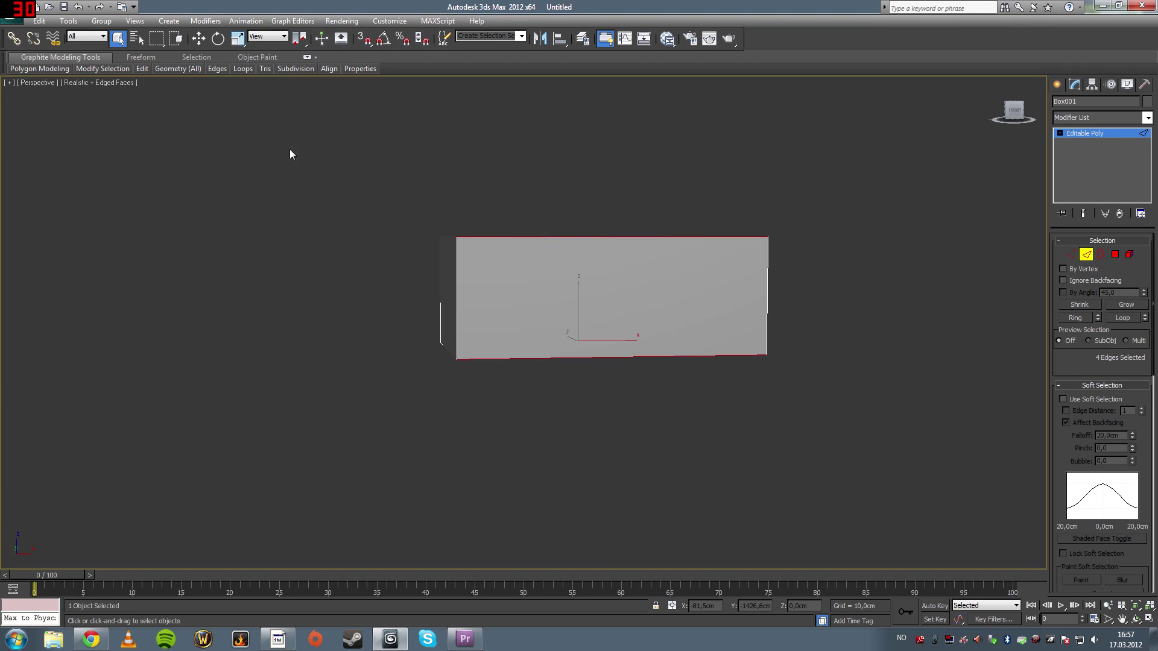
- Crossing-select the four lengthwise edges from the front and collapse Soft Selection
left_click(770, 456)
middle_click_drag(770, 458, 763, 459, "alt")
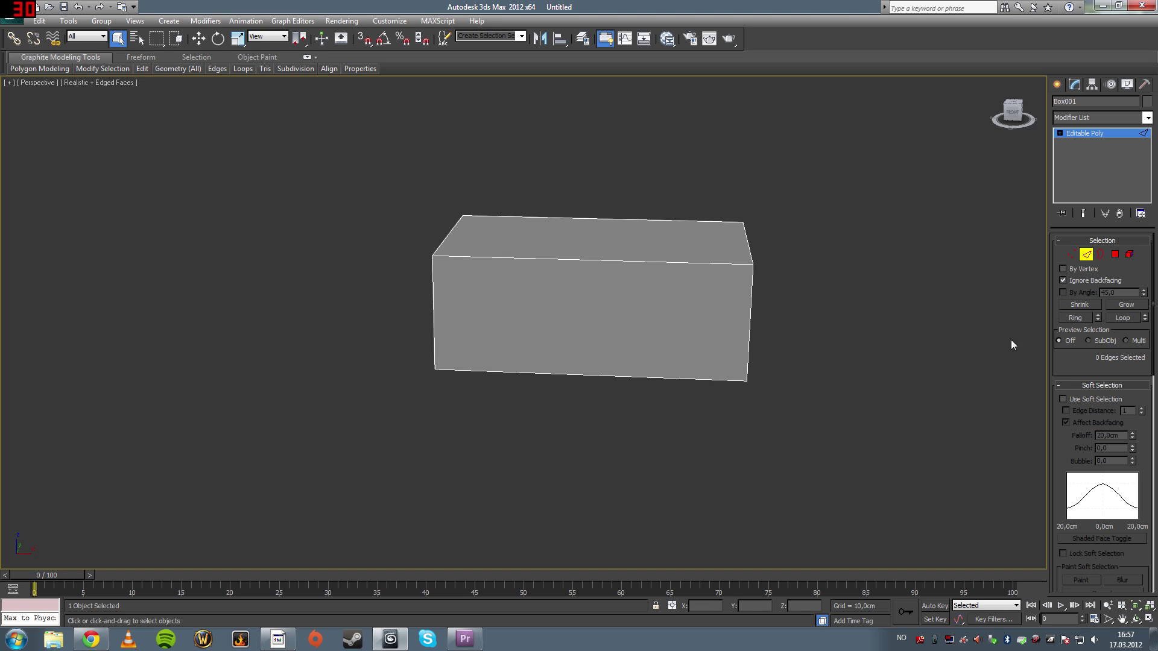
mouse_move(891, 394)
middle_mouse_down("alt")
mouse_move(840, 404)
mouse_move(705, 380)
middle_mouse_up("alt")
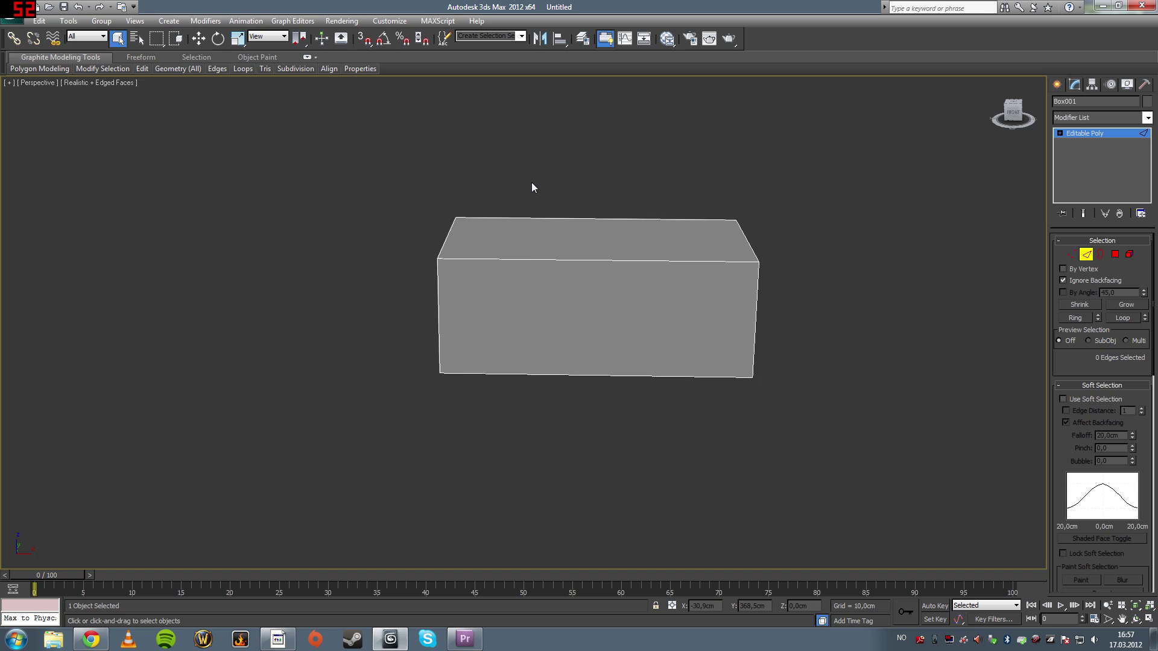
left_click_drag(539, 178, 669, 429)
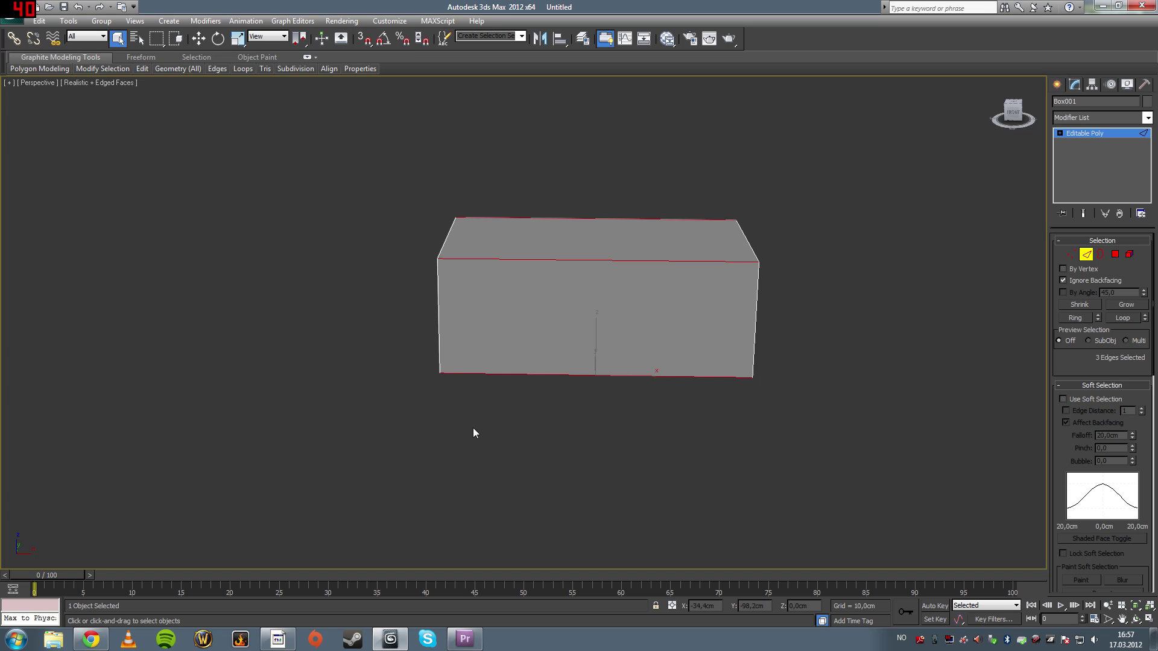
mouse_move(474, 432)
middle_mouse_down("alt")
mouse_move(564, 391)
mouse_move(630, 383)
middle_mouse_up("alt")
mouse_move(519, 315)
middle_mouse_down("alt")
mouse_move(560, 338)
mouse_move(475, 371)
mouse_move(797, 290)
middle_mouse_up("alt")
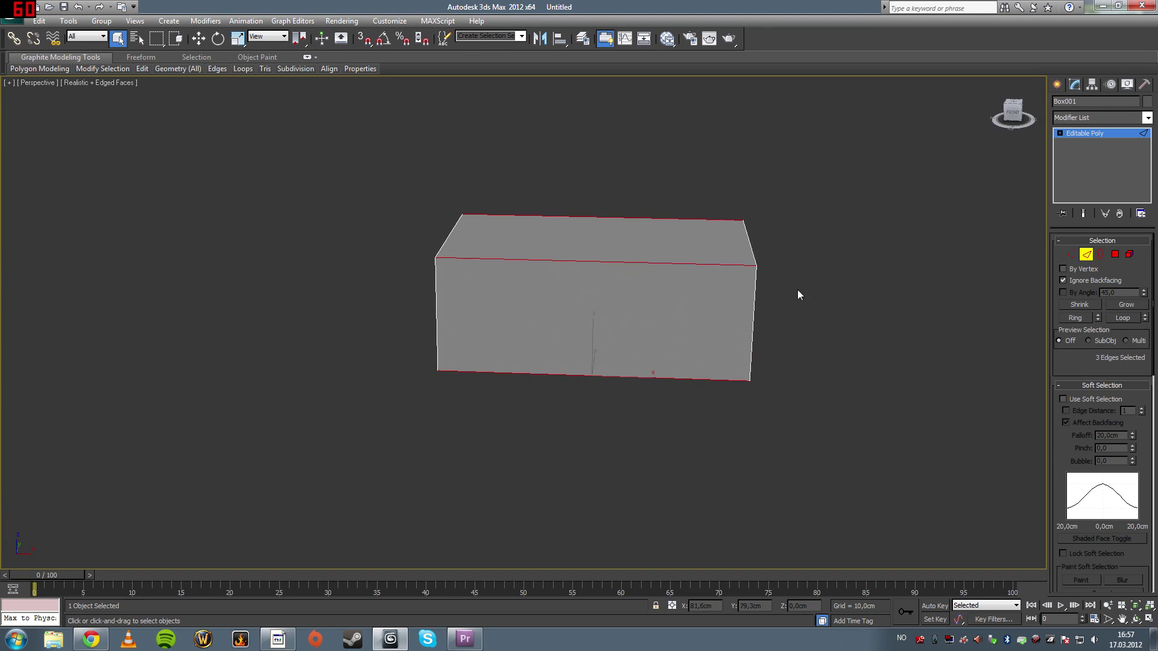
left_click(891, 409)
left_click_drag(555, 169, 646, 440)
middle_click_drag(645, 440, 654, 437, "alt")
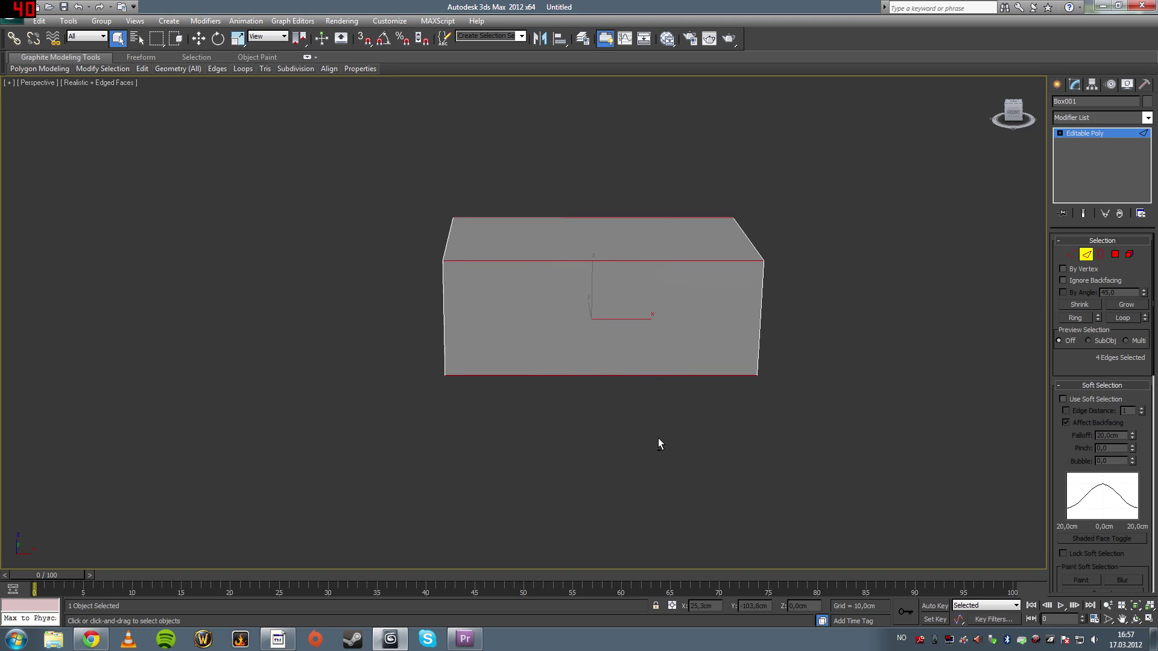
left_click(1062, 384)
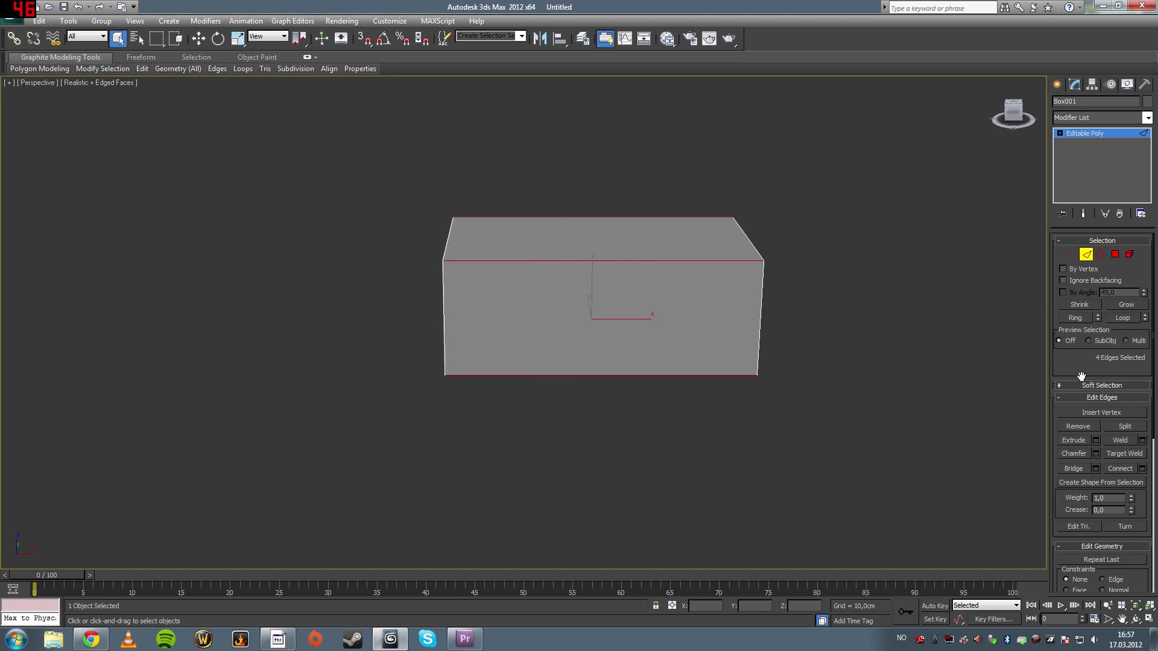
left_click_drag(1083, 372, 1083, 293)
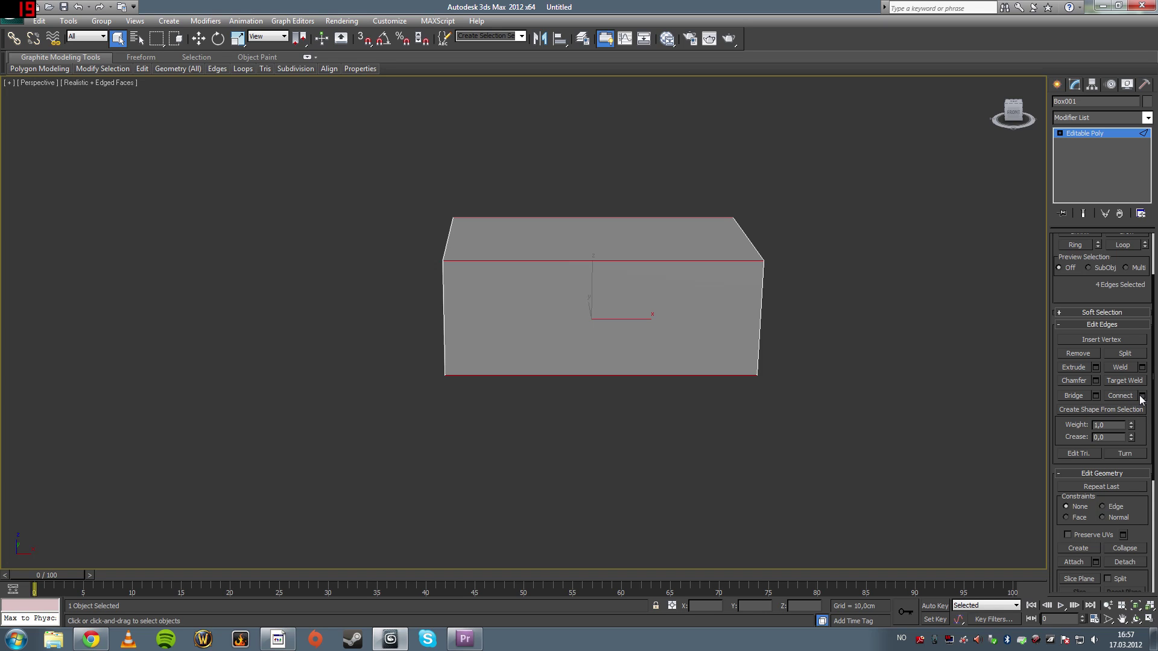
- Connect the four selected edges with a new loop and drag its slide value
left_click(1141, 394)
middle_click_drag(768, 395, 808, 407, "alt")
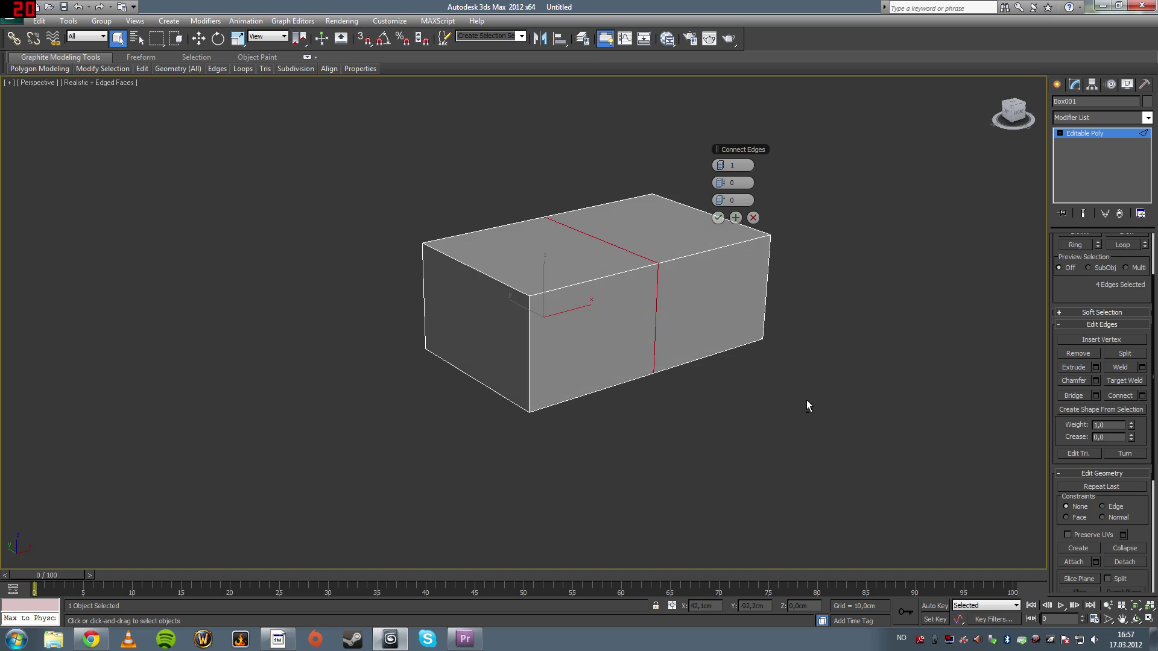
middle_click_drag(734, 305, 711, 341, "alt")
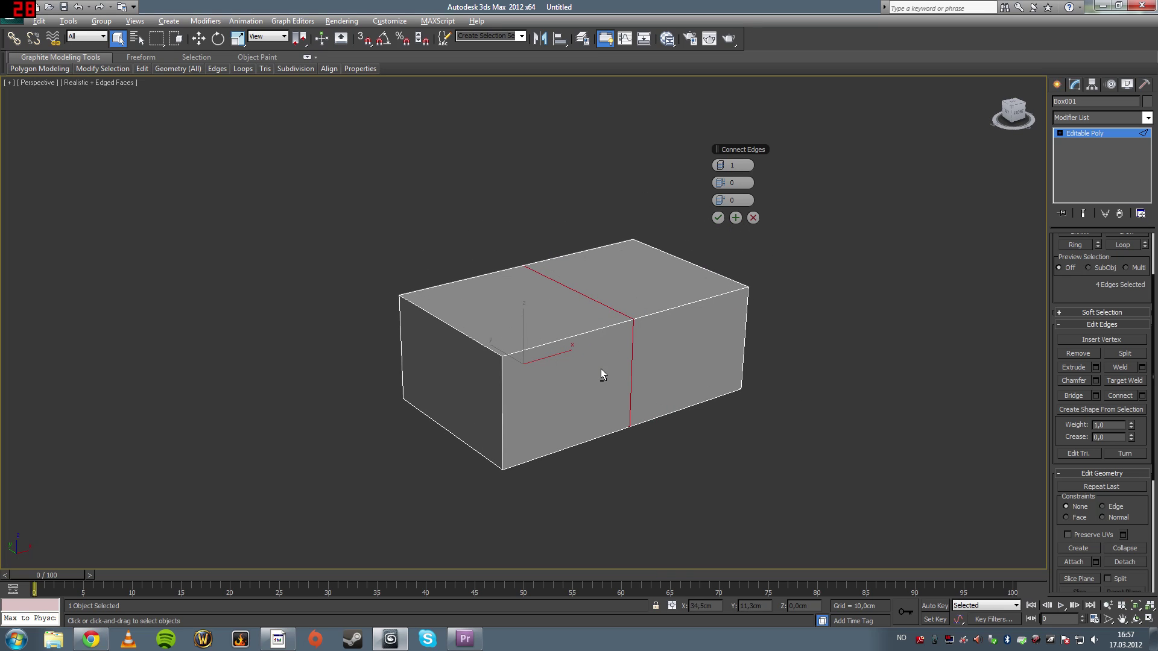
mouse_move(601, 368)
middle_mouse_down("alt")
mouse_move(618, 368)
mouse_move(582, 386)
mouse_move(765, 336)
mouse_move(578, 373)
middle_mouse_up("alt")
scroll(621, 368, "up", 2)
scroll(625, 357, "up", 1)
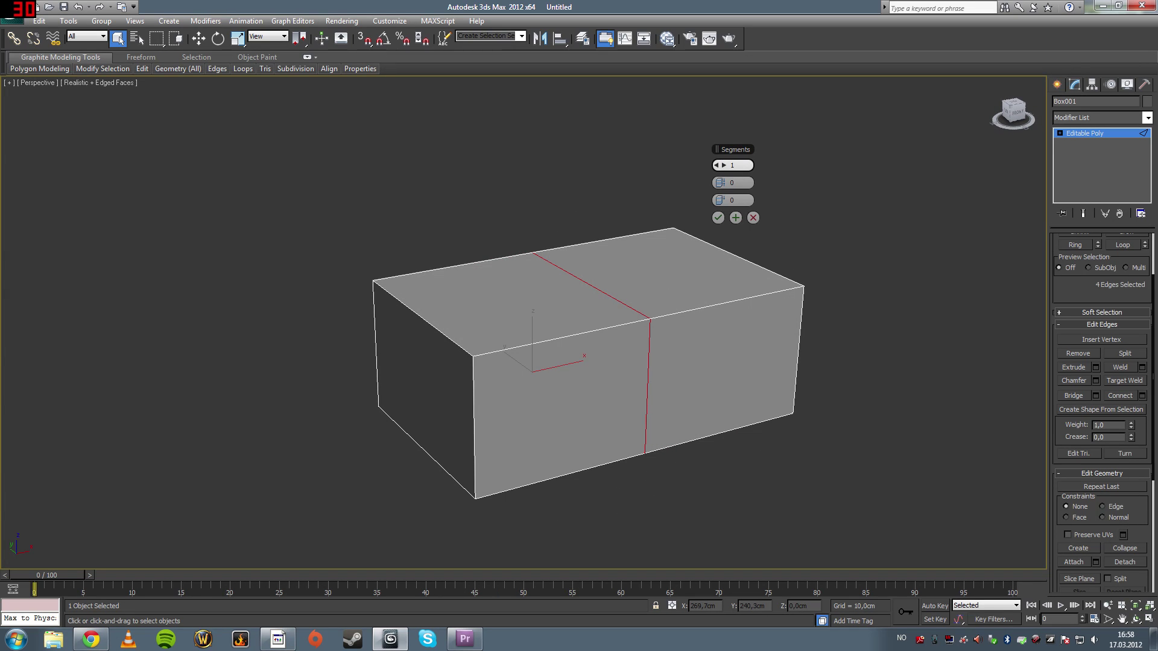
mouse_move(733, 200)
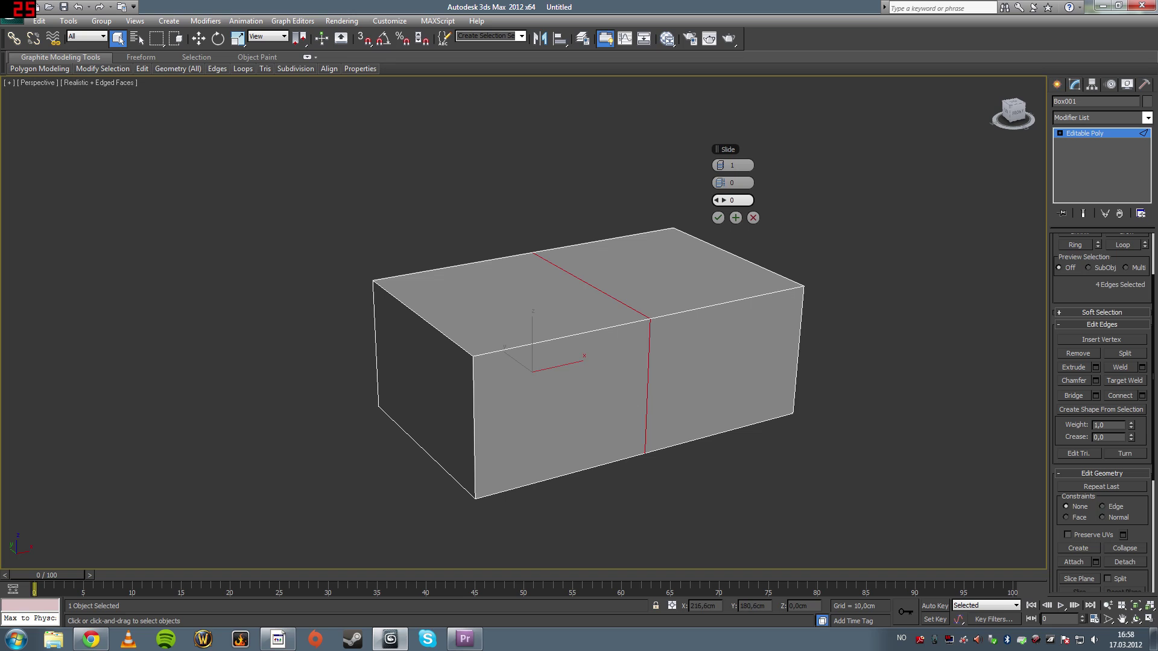
middle_click_drag(737, 348, 709, 389, "alt")
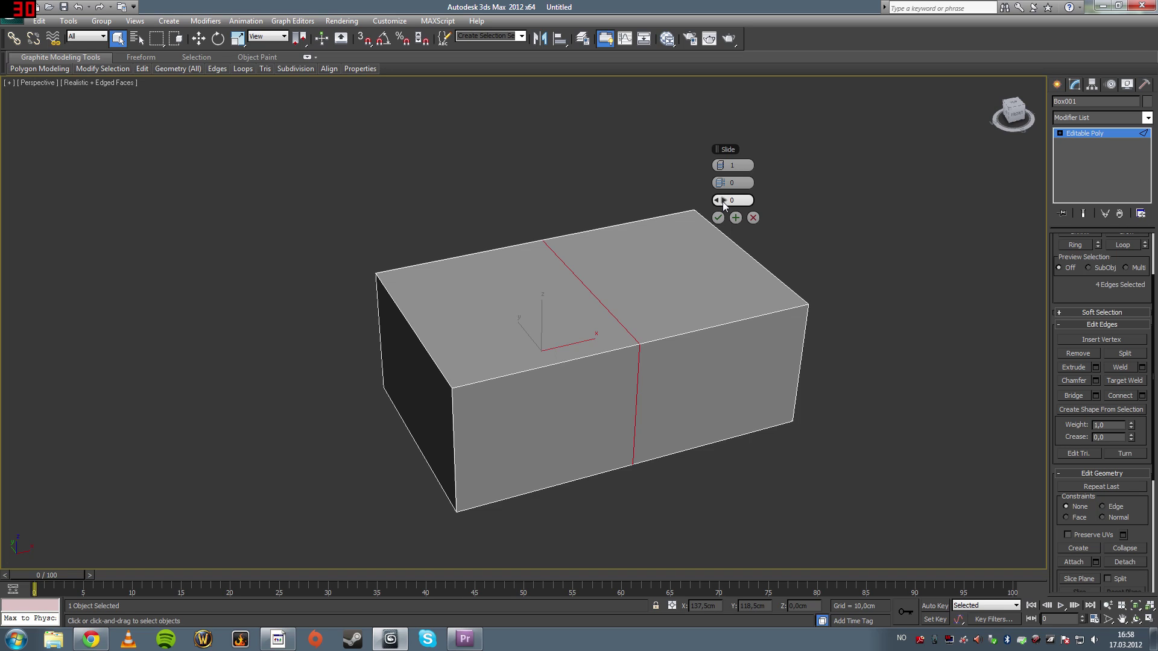
mouse_move(723, 202)
left_mouse_down()
mouse_move(767, 193)
mouse_move(752, 217)
left_mouse_up()
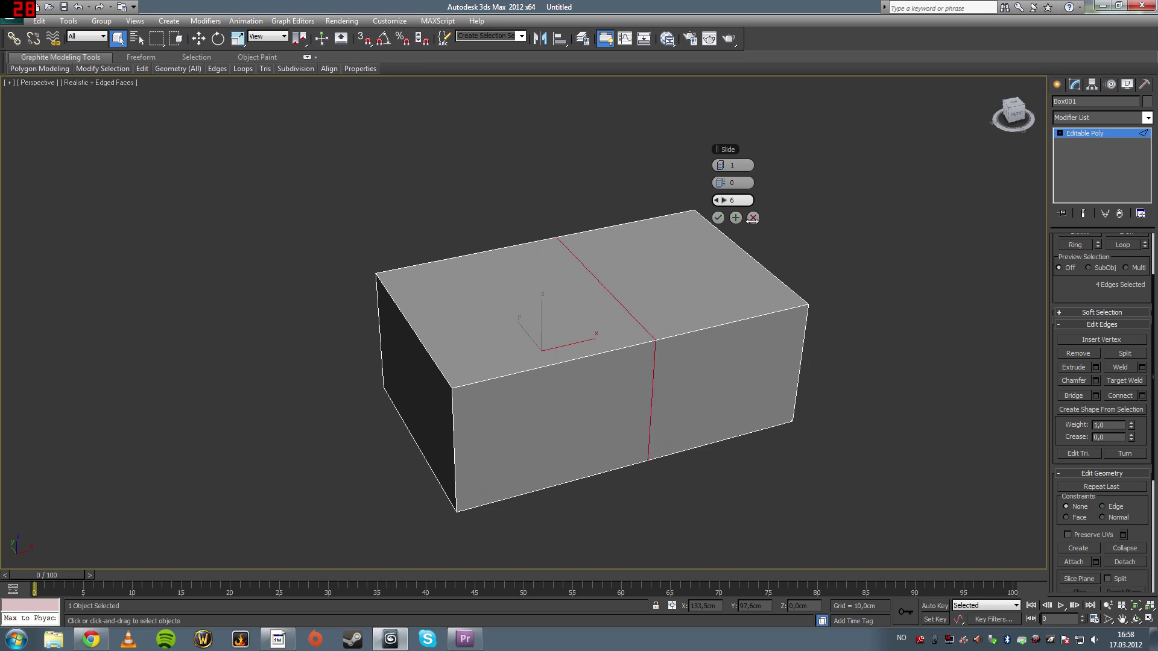
mouse_move(753, 218)
left_mouse_down()
mouse_move(549, 242)
mouse_move(966, 192)
left_mouse_up()
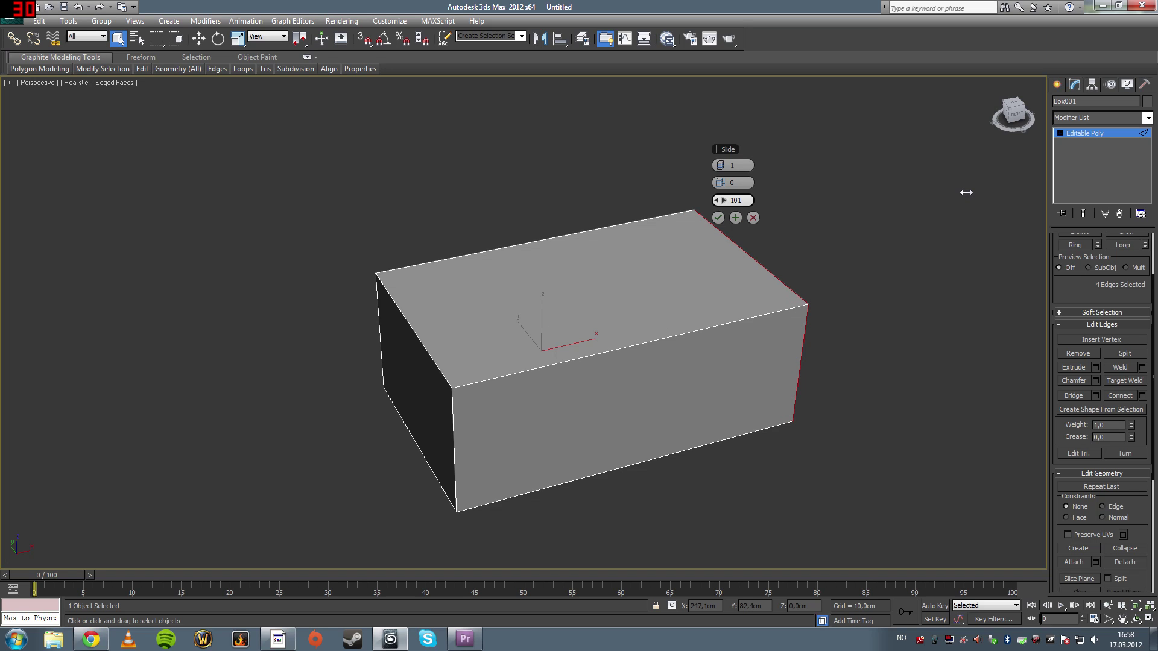
mouse_move(966, 191)
left_mouse_down()
mouse_move(585, 280)
mouse_move(483, 317)
left_mouse_up()
- Set the Connect slide to 0 and confirm the single centred edge loop
left_click(735, 200)
type("0")
key("Return")
key("Return")
middle_click_drag(698, 278, 679, 293, "alt")
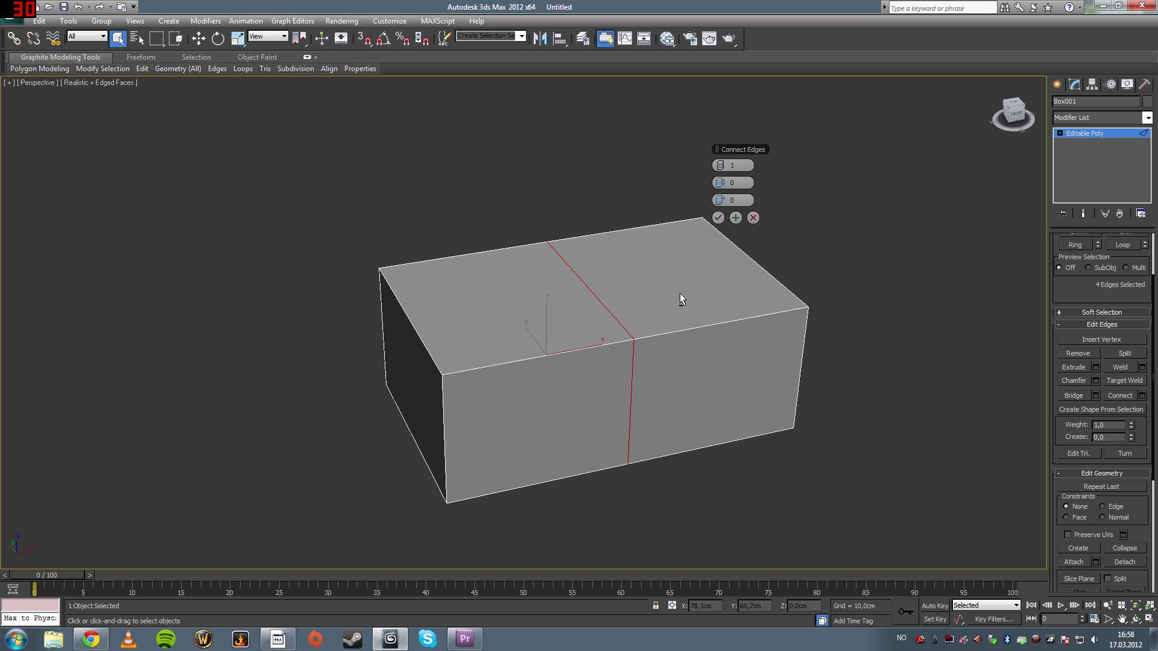
left_click(717, 219)
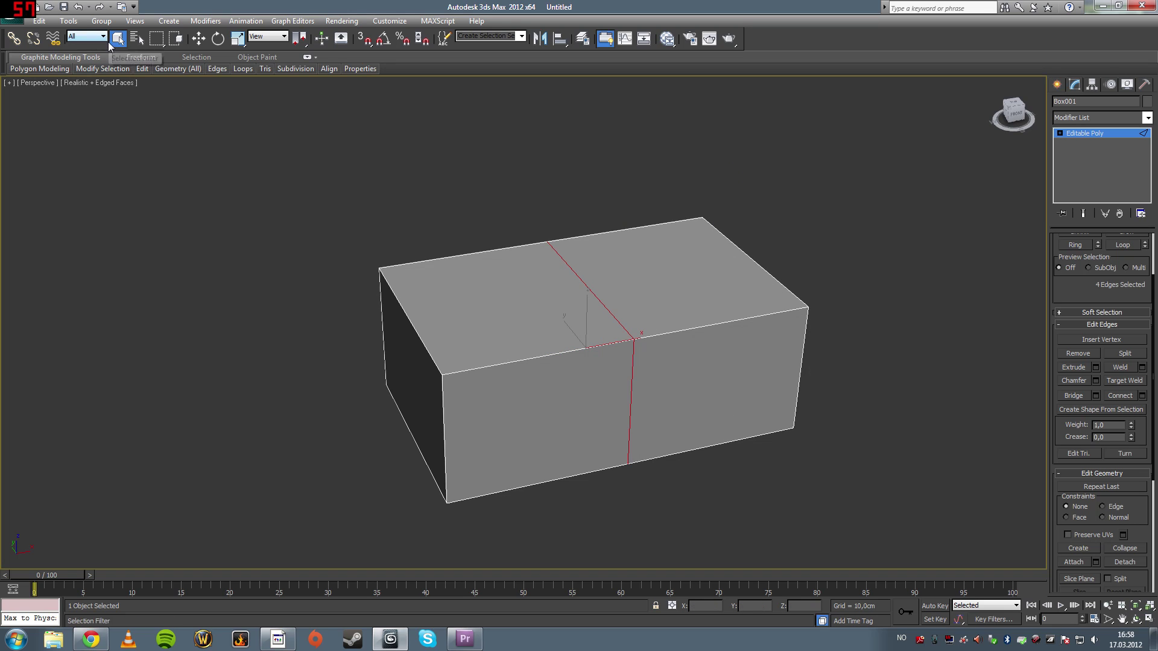
- Scale the middle edge loop apart along Z, check it from several angles, then deselect
mouse_move(183, 113)
middle_mouse_down("alt")
mouse_move(371, 198)
mouse_move(302, 184)
middle_mouse_up("alt")
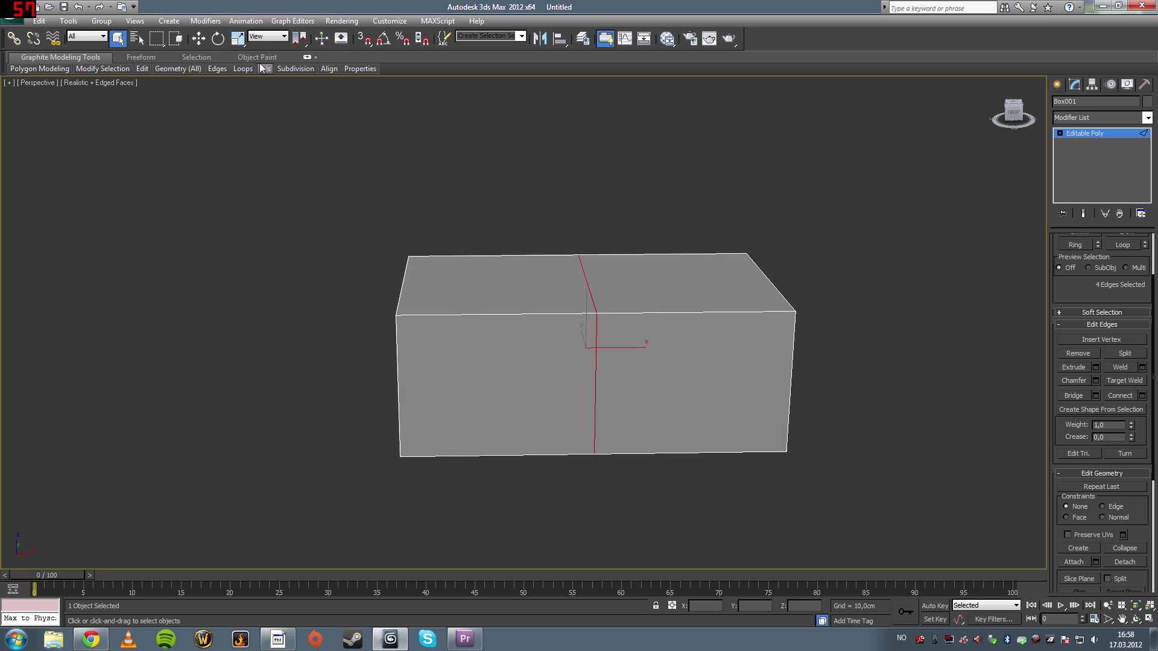
left_click(244, 41)
middle_click_drag(543, 326, 584, 316, "alt")
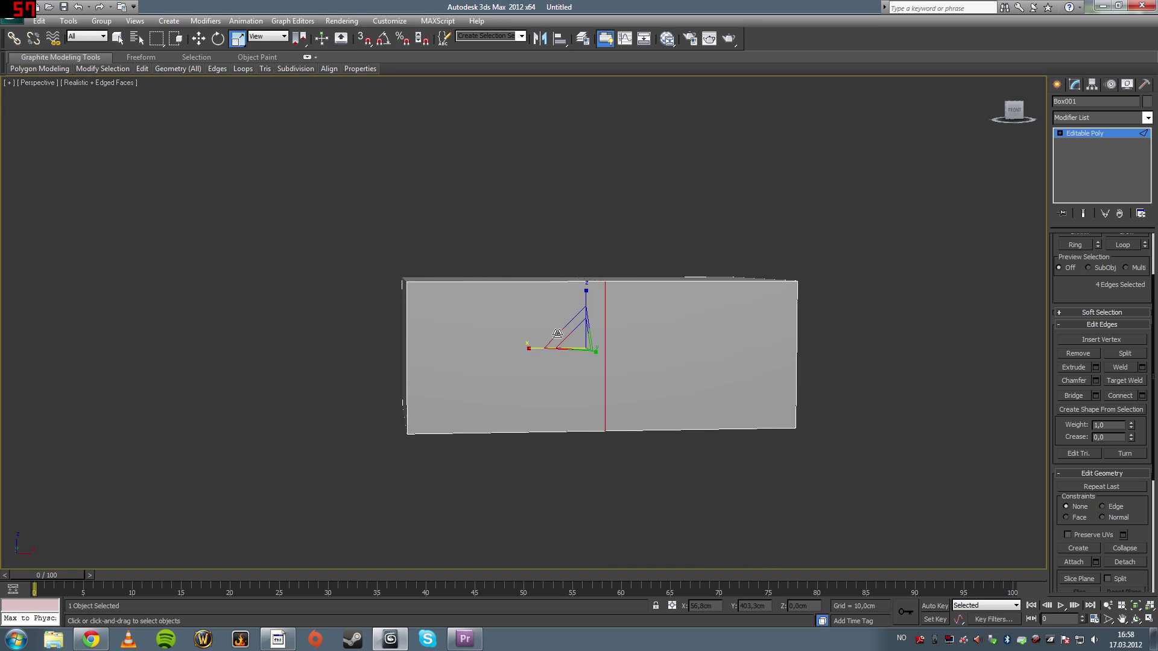
left_click_drag(584, 290, 584, 264)
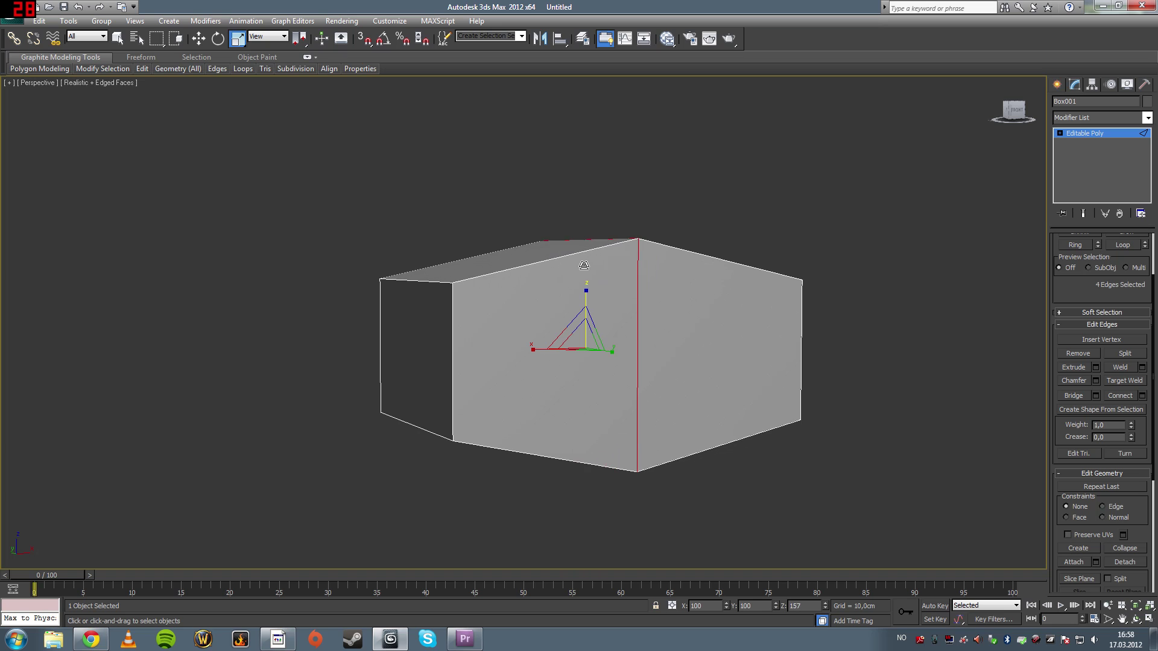
middle_click_drag(583, 262, 657, 287, "alt")
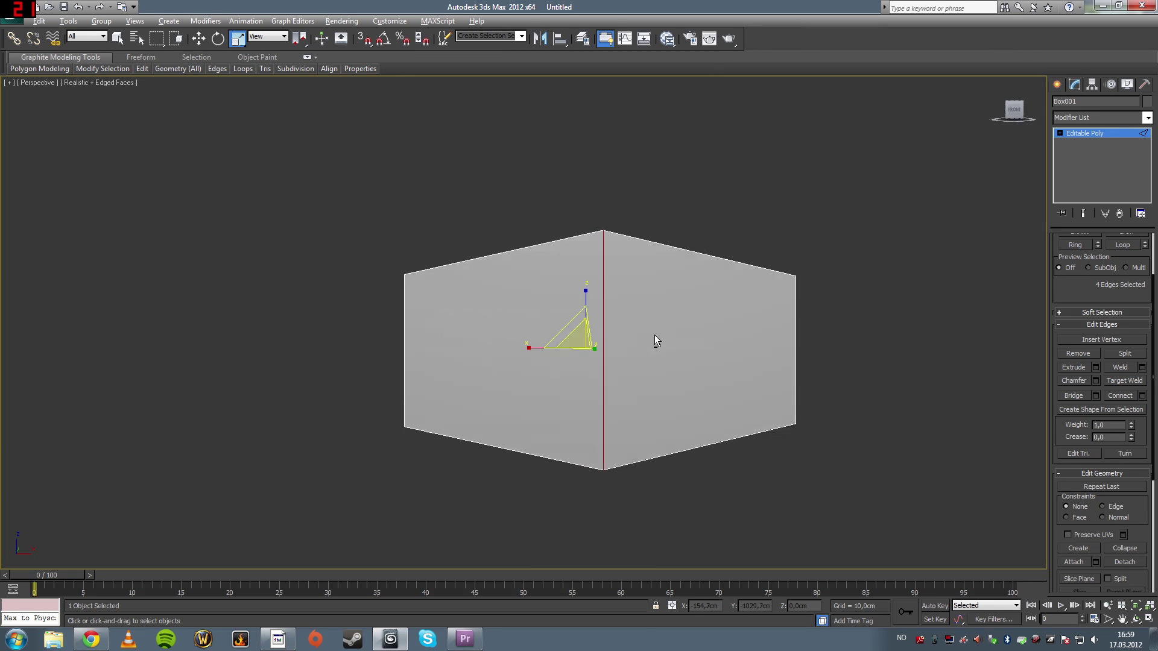
middle_click_drag(705, 292, 667, 377, "alt")
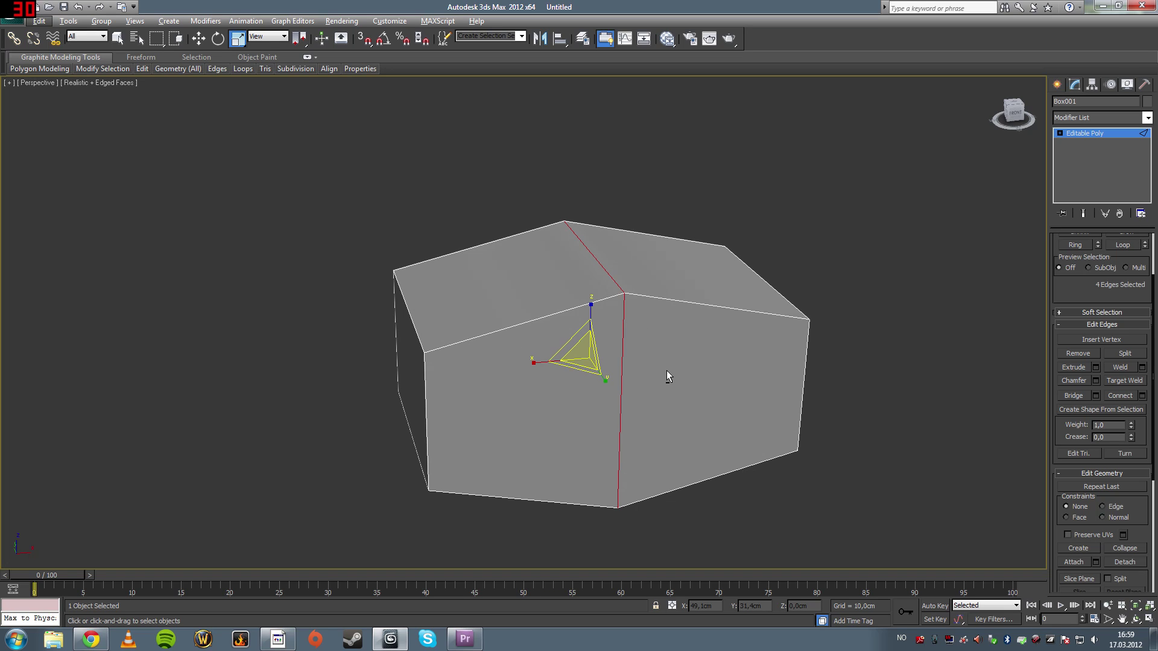
middle_click_drag(647, 375, 547, 394, "alt")
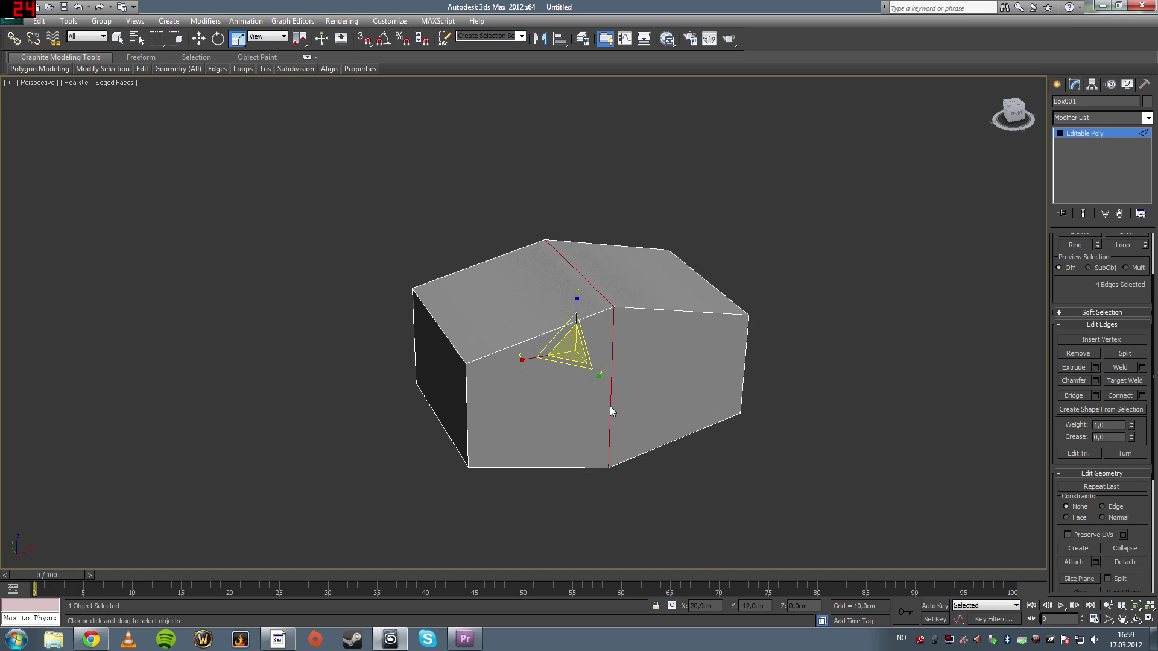
left_click(117, 38)
left_click(208, 193)
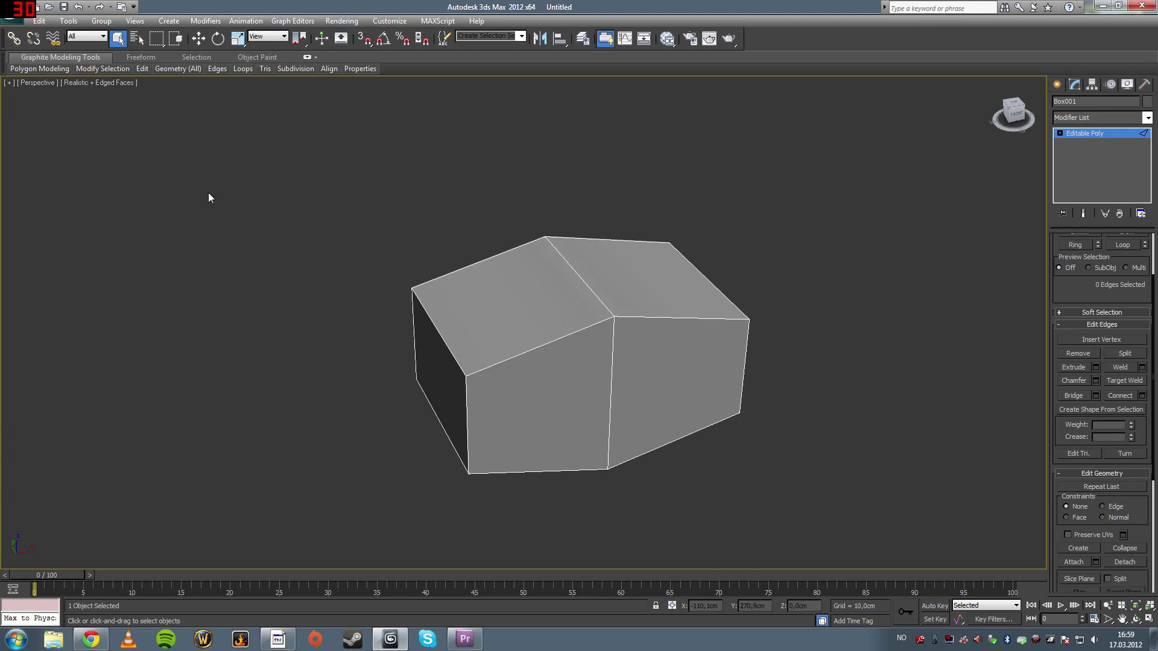
mouse_move(208, 193)
middle_mouse_down("alt")
mouse_move(251, 240)
mouse_move(537, 327)
middle_mouse_up("alt")
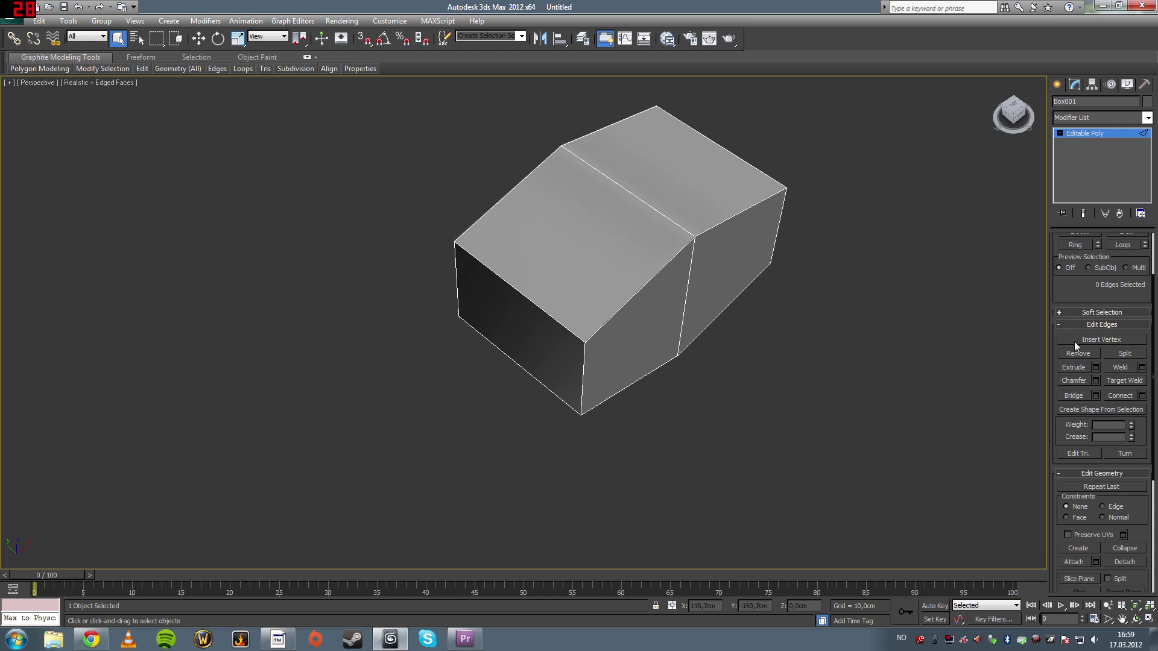
scroll(1108, 287, "up", 3)
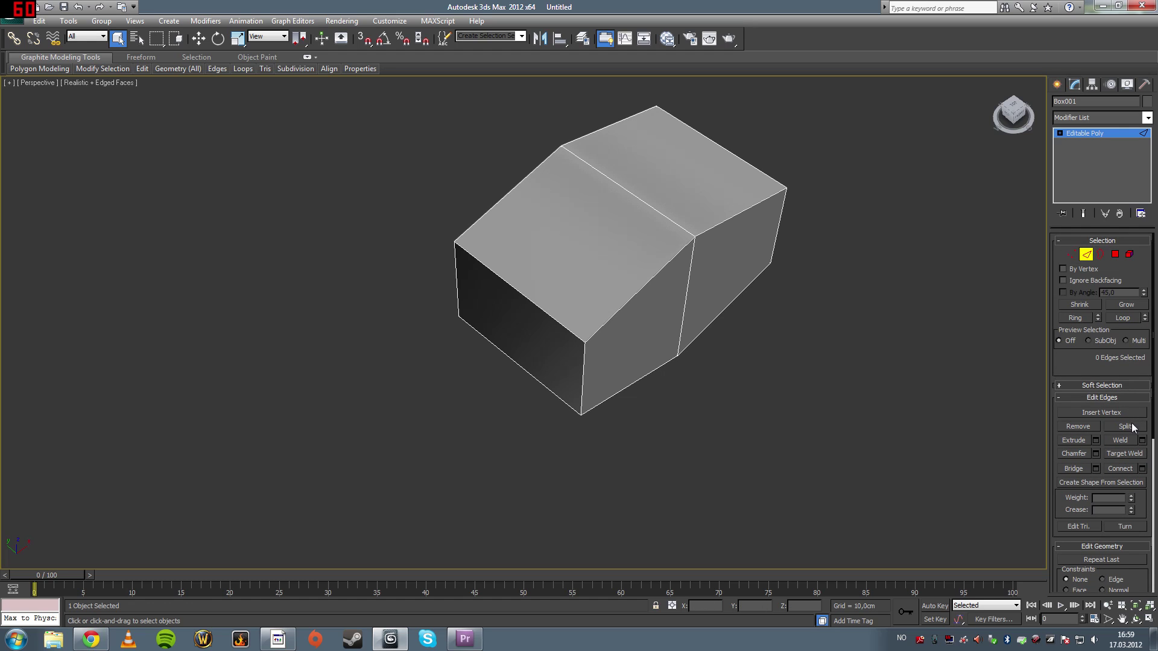
- Select the box's front end face in Polygon mode
left_click(1115, 256)
middle_click_drag(752, 437, 524, 390, "alt")
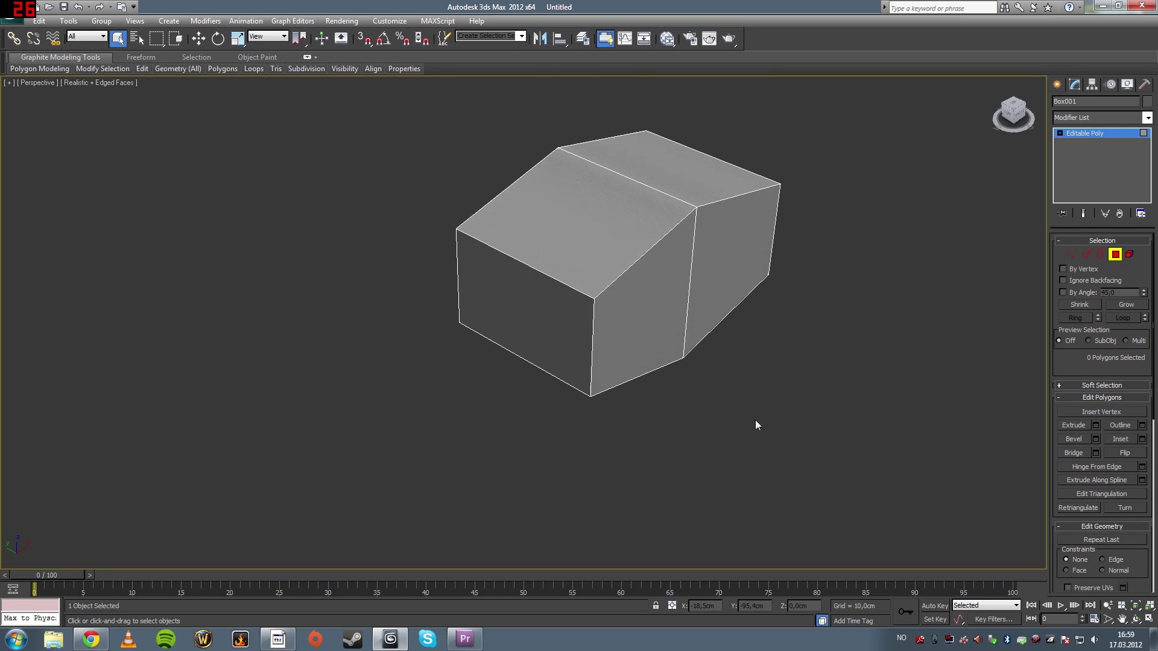
left_click(523, 389)
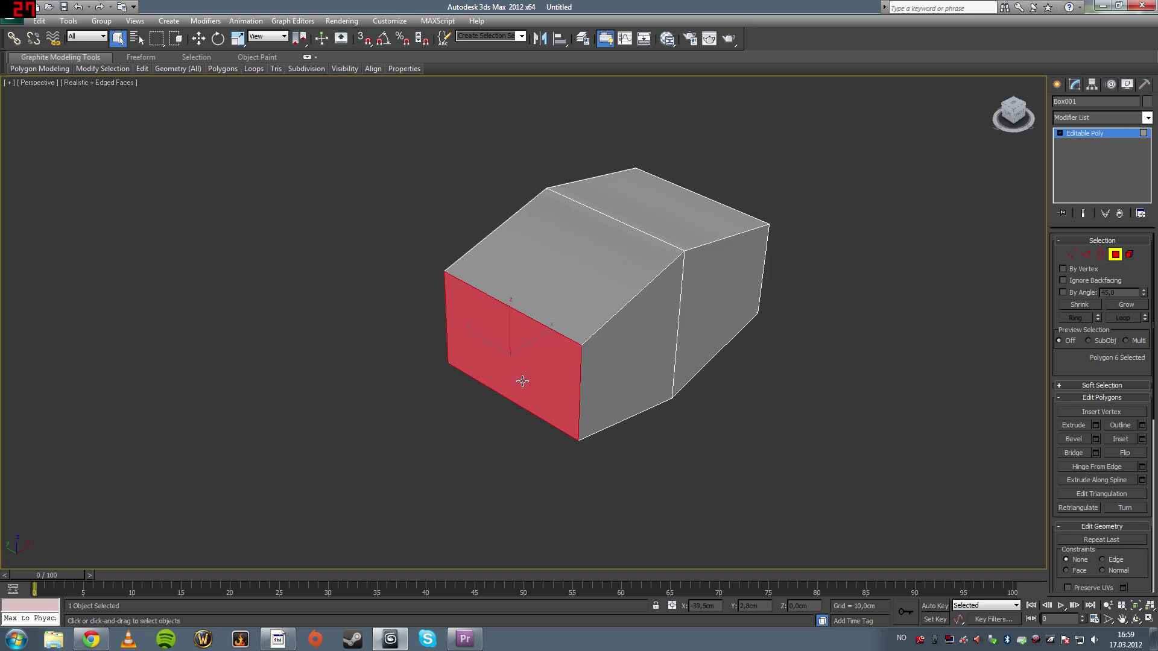
mouse_move(640, 433)
middle_mouse_down("alt")
mouse_move(624, 438)
mouse_move(646, 435)
middle_mouse_up("alt")
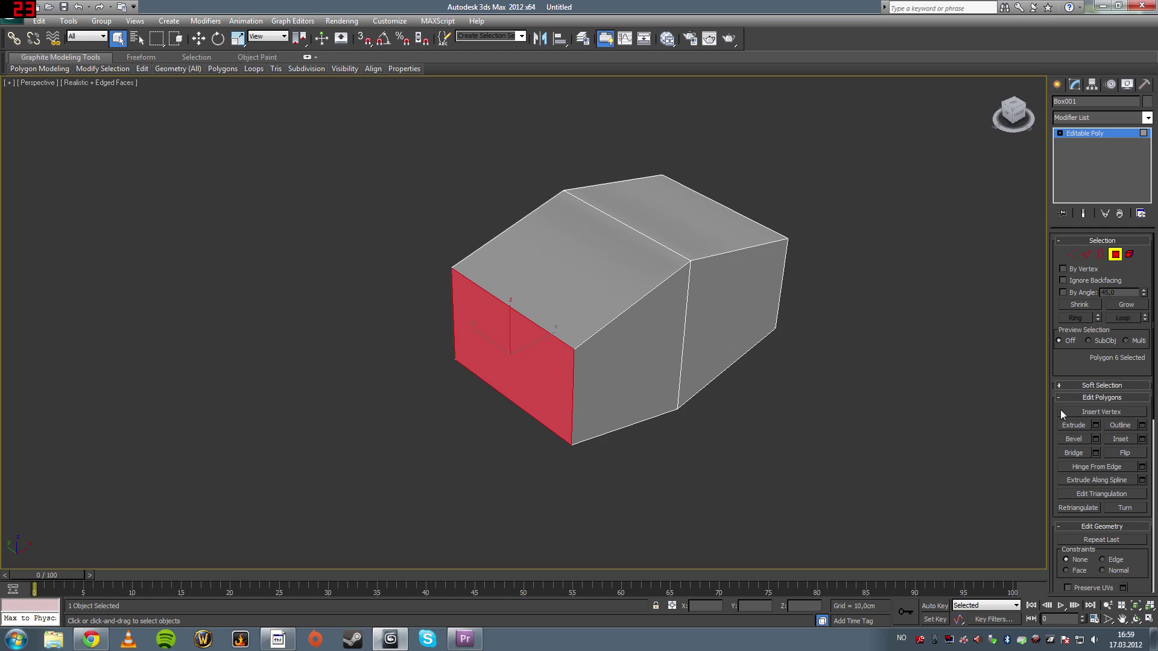
- Extrude the front end face outward with a height of 47.5 cm
left_click(1096, 426)
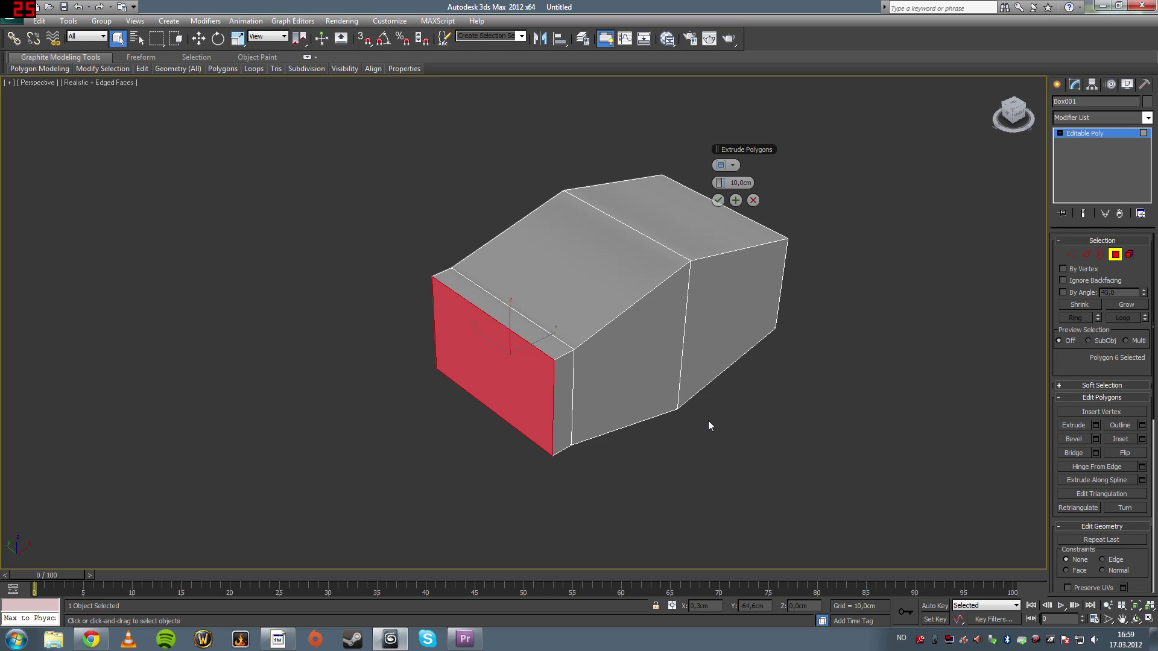
mouse_move(704, 422)
middle_mouse_down("alt")
mouse_move(671, 400)
mouse_move(685, 374)
middle_mouse_up("alt")
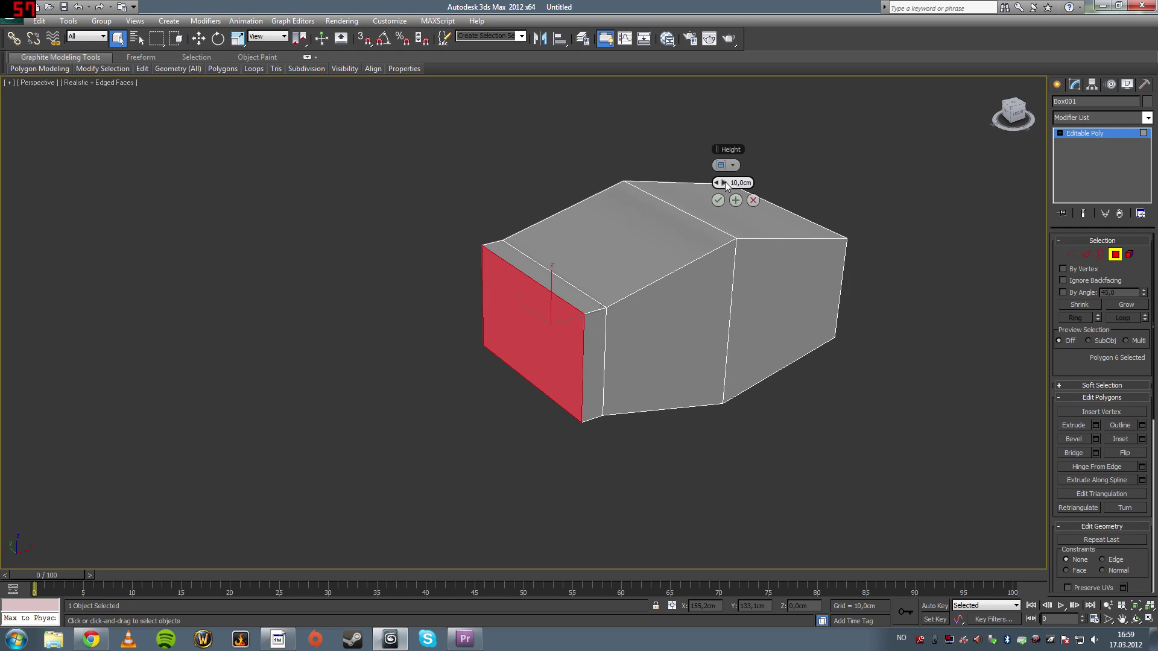
mouse_move(724, 182)
left_mouse_down()
mouse_move(855, 198)
mouse_move(938, 191)
left_mouse_up()
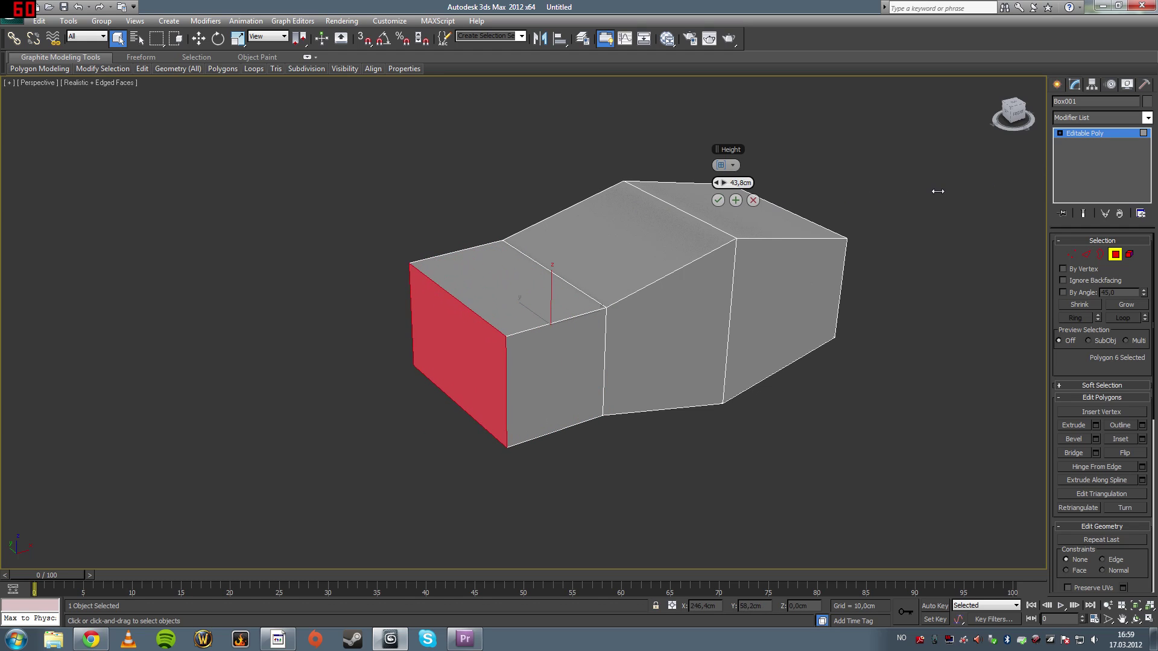
mouse_move(938, 191)
left_mouse_down()
mouse_move(619, 202)
mouse_move(561, 227)
left_mouse_up()
middle_click_drag(561, 226, 512, 257, "alt")
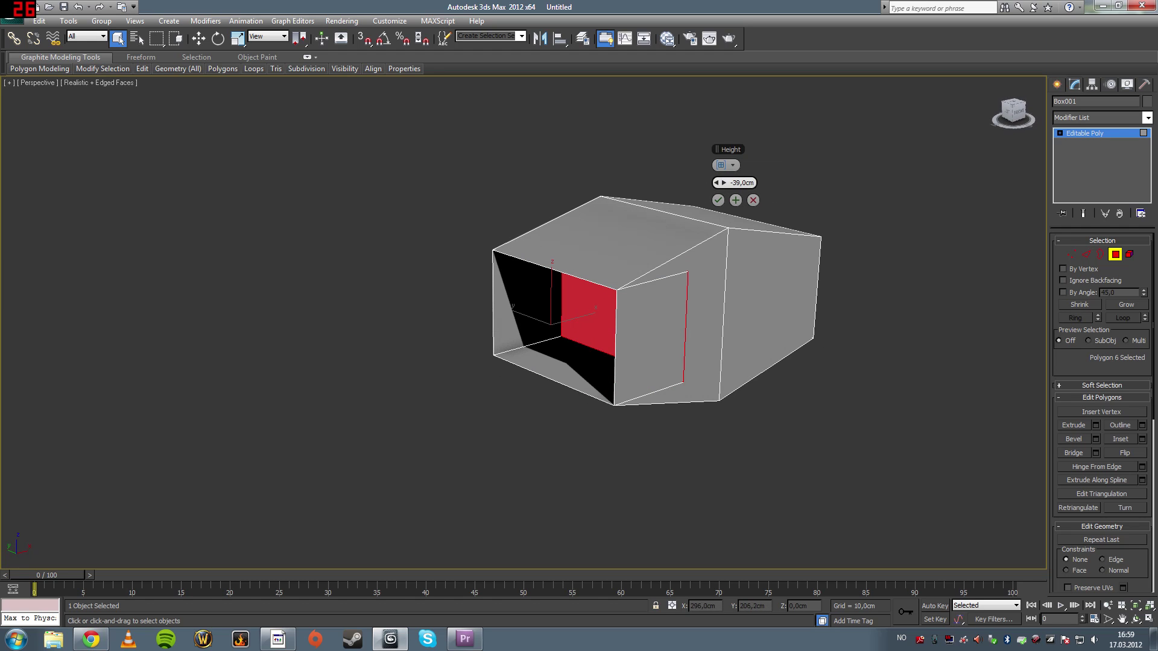
left_click_drag(724, 184, 1086, 169)
middle_click_drag(551, 331, 643, 359, "alt")
middle_click_drag(690, 305, 685, 305, "alt")
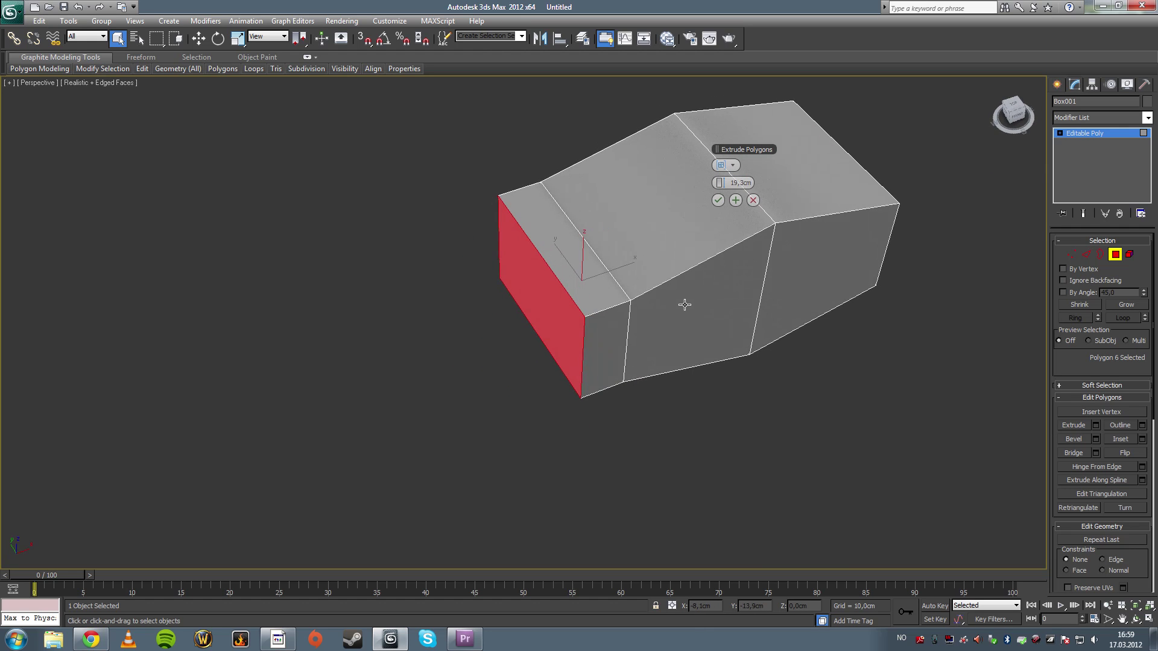
mouse_move(719, 184)
left_mouse_down()
mouse_move(863, 177)
mouse_move(750, 266)
left_mouse_up()
mouse_move(749, 266)
middle_mouse_down("alt")
mouse_move(636, 362)
mouse_move(732, 315)
mouse_move(740, 301)
mouse_move(724, 290)
middle_mouse_up("alt")
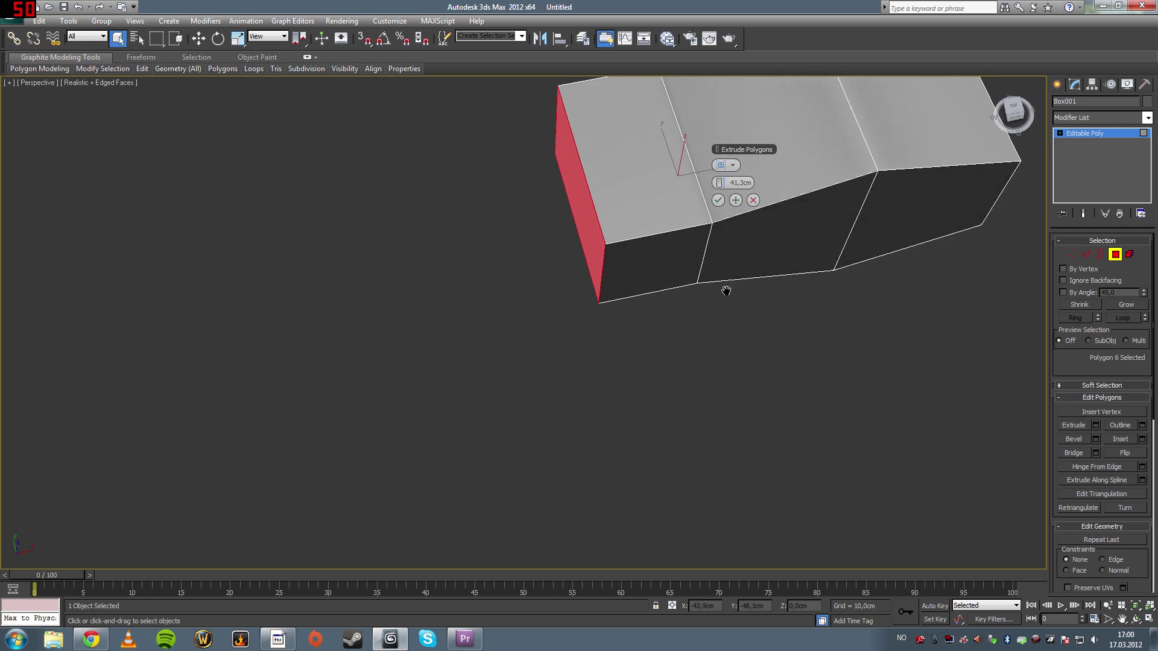
scroll(693, 335, "down", 3)
middle_click_drag(700, 336, 713, 326)
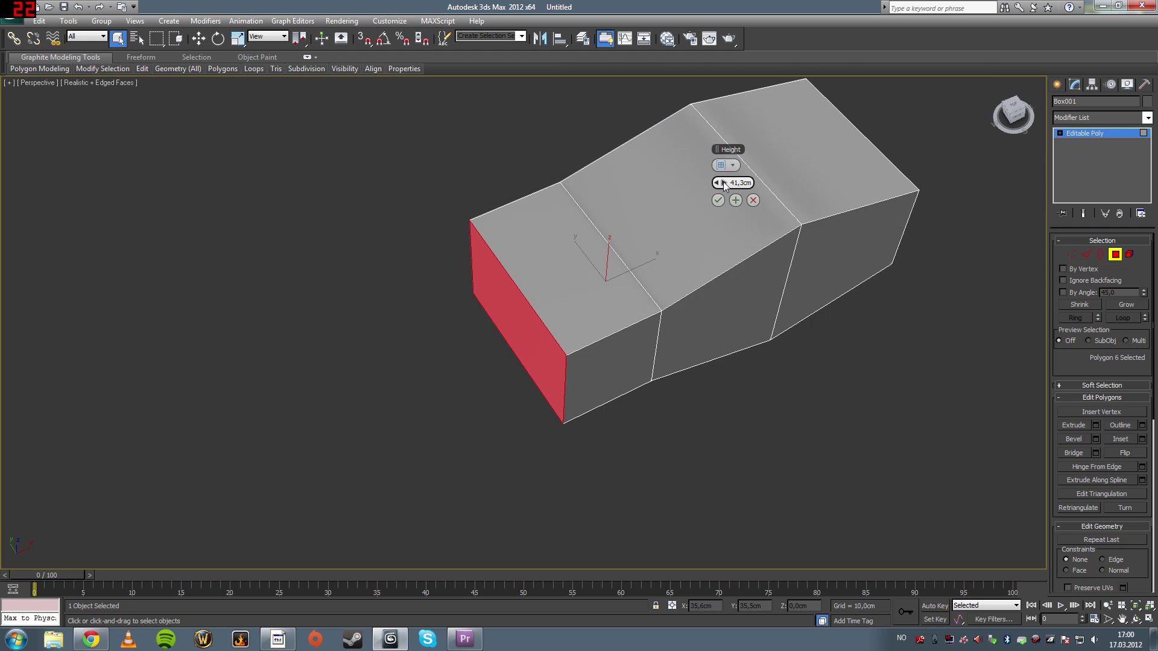
left_click_drag(723, 181, 727, 172)
middle_click_drag(749, 253, 740, 295)
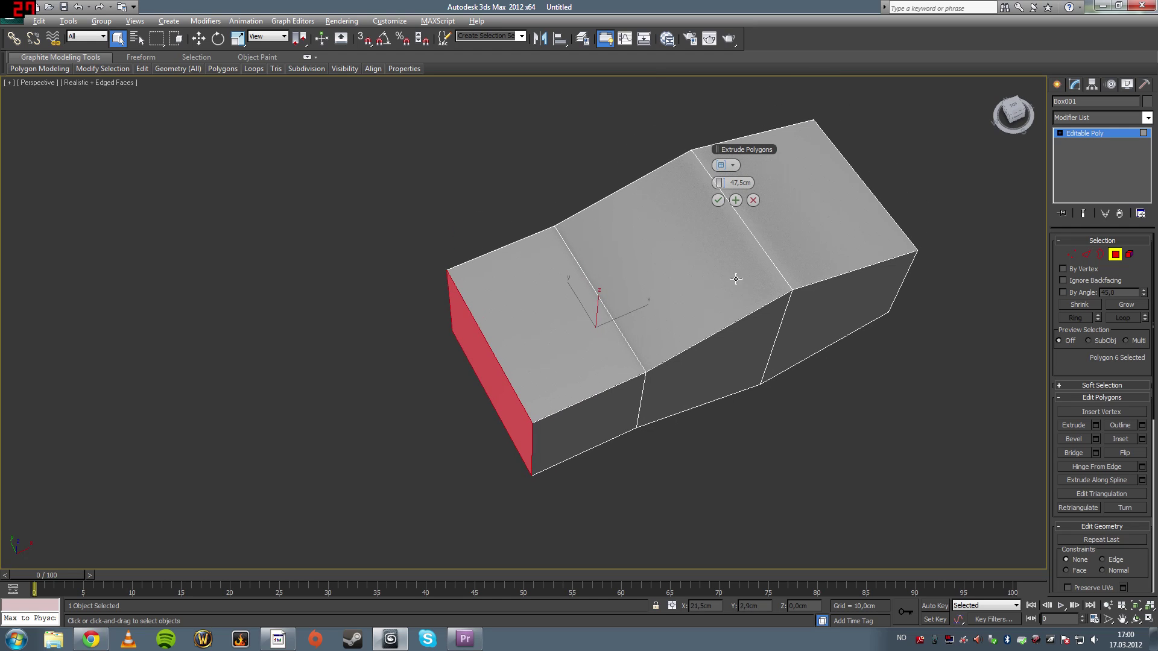
left_click(719, 201)
mouse_move(718, 201)
middle_mouse_down("alt")
mouse_move(659, 284)
mouse_move(610, 211)
mouse_move(504, 282)
mouse_move(611, 374)
mouse_move(682, 344)
middle_mouse_up("alt")
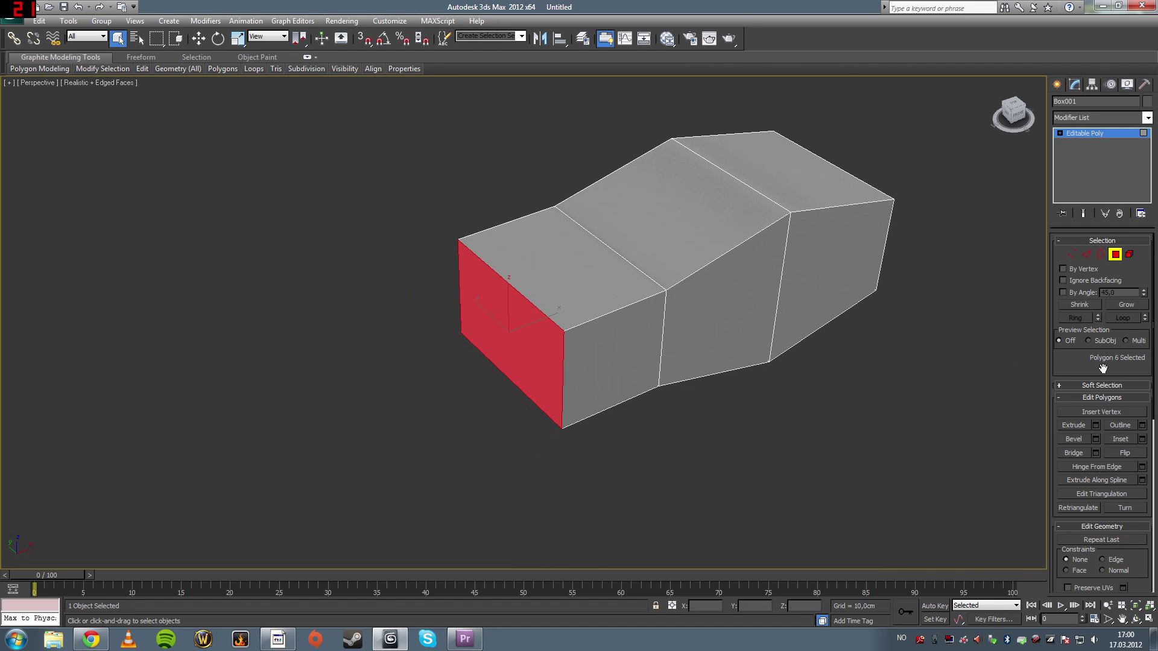
- Extrude the end face twice more, making the second extrusion 87.2 cm long
left_click(1097, 426)
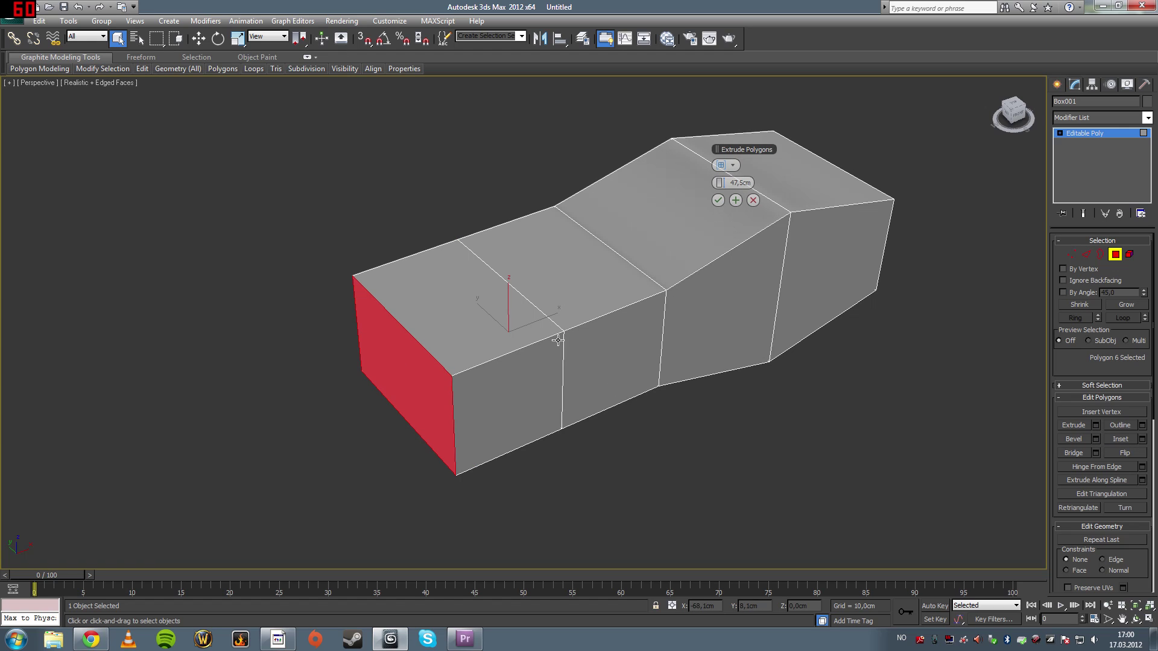
mouse_move(558, 338)
middle_mouse_down("alt")
mouse_move(607, 261)
mouse_move(585, 273)
middle_mouse_up("alt")
left_click(739, 200)
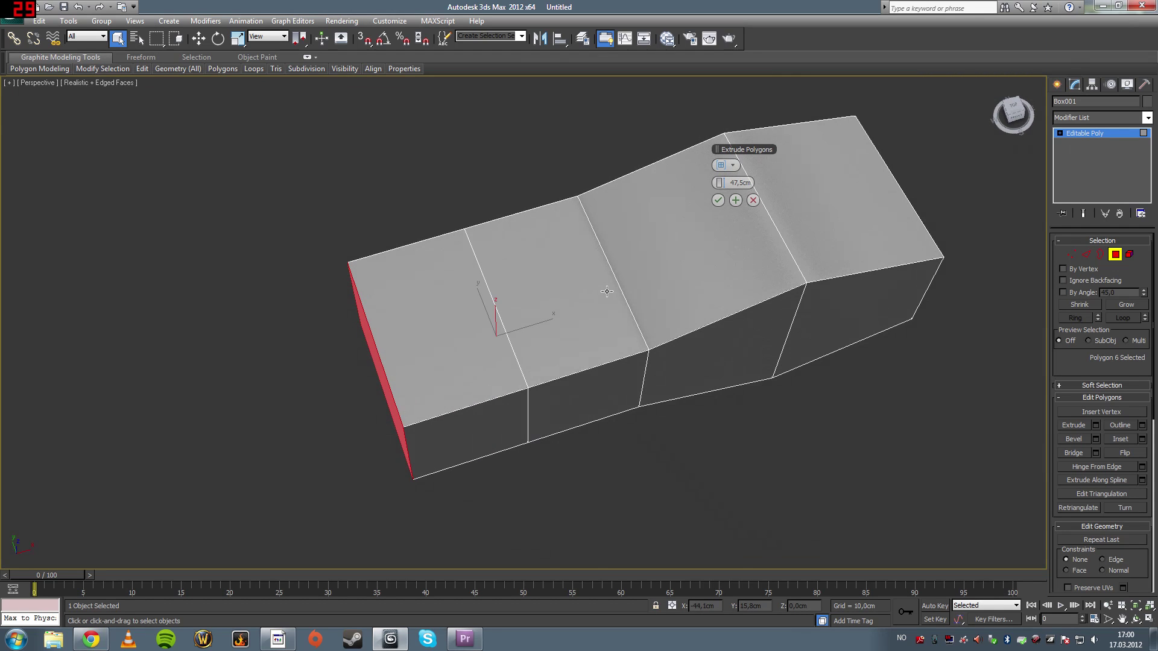
left_click_drag(722, 184, 971, 169)
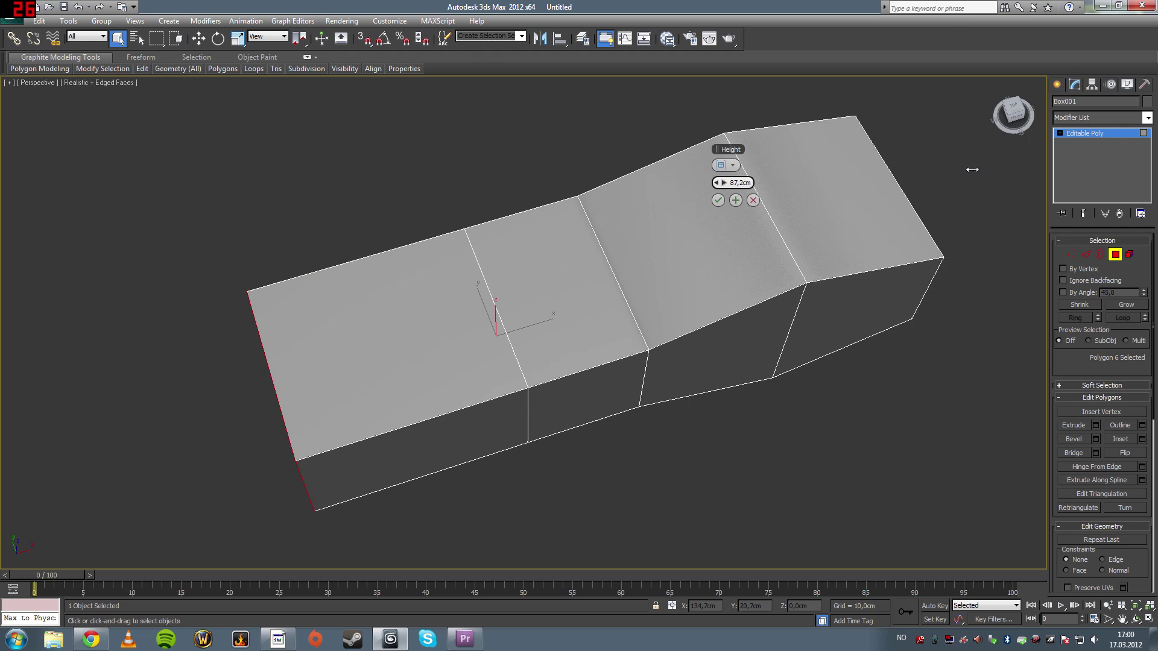
mouse_move(501, 470)
middle_mouse_down("alt")
mouse_move(481, 474)
mouse_move(559, 427)
mouse_move(603, 466)
mouse_move(616, 428)
middle_mouse_up("alt")
left_click(718, 200)
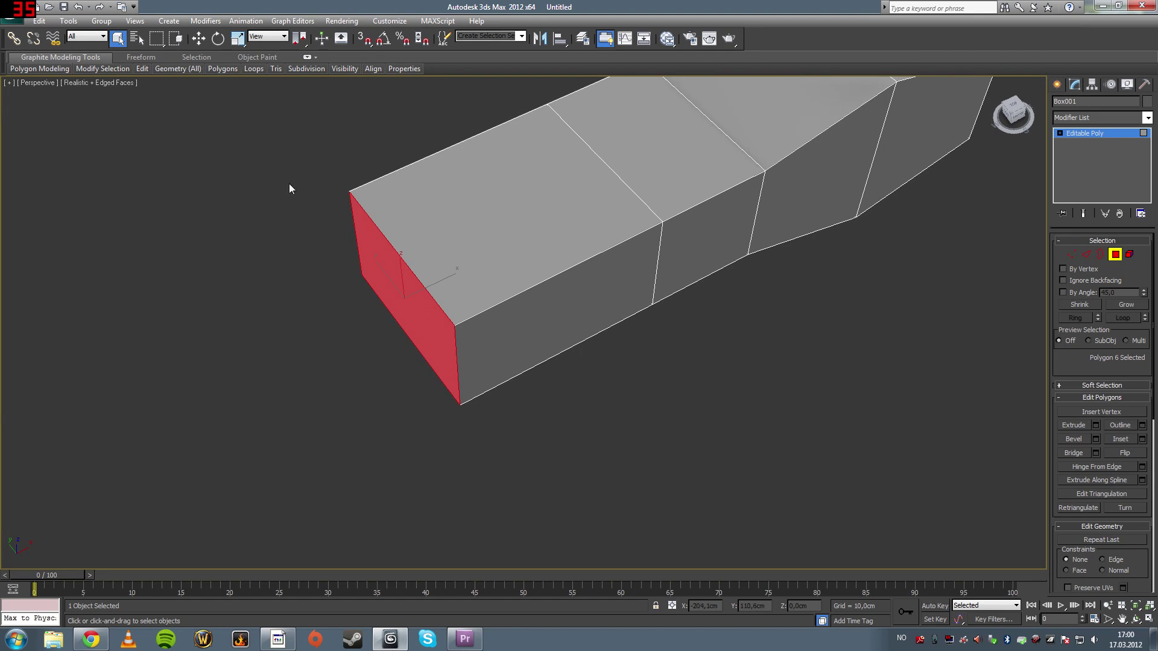
middle_click_drag(289, 184, 167, 90, "alt")
mouse_move(546, 319)
middle_mouse_down("alt")
mouse_move(318, 336)
mouse_move(431, 325)
middle_mouse_up("alt")
- Select both opposite side faces of the end segment and extrude them about 112 cm
left_click(474, 393, "ctrl")
mouse_move(473, 393)
middle_mouse_down("alt")
mouse_move(500, 372)
mouse_move(396, 379)
middle_mouse_up("alt")
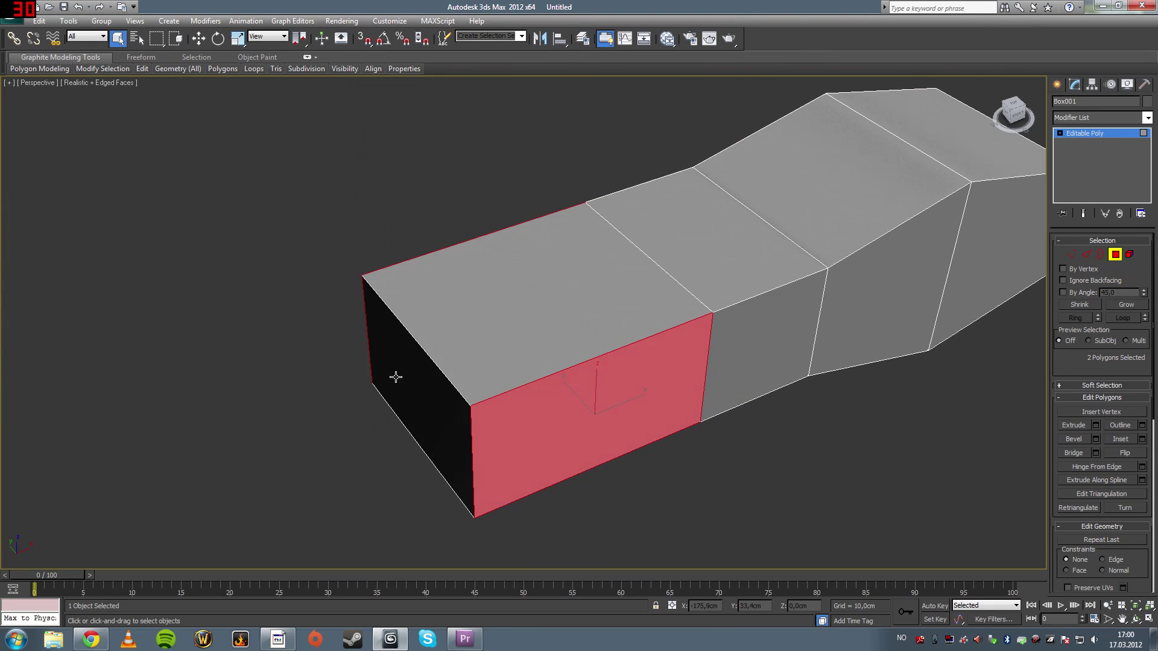
mouse_move(574, 388)
middle_mouse_down("alt")
mouse_move(667, 378)
mouse_move(645, 368)
middle_mouse_up("alt")
scroll(644, 368, "down", 3)
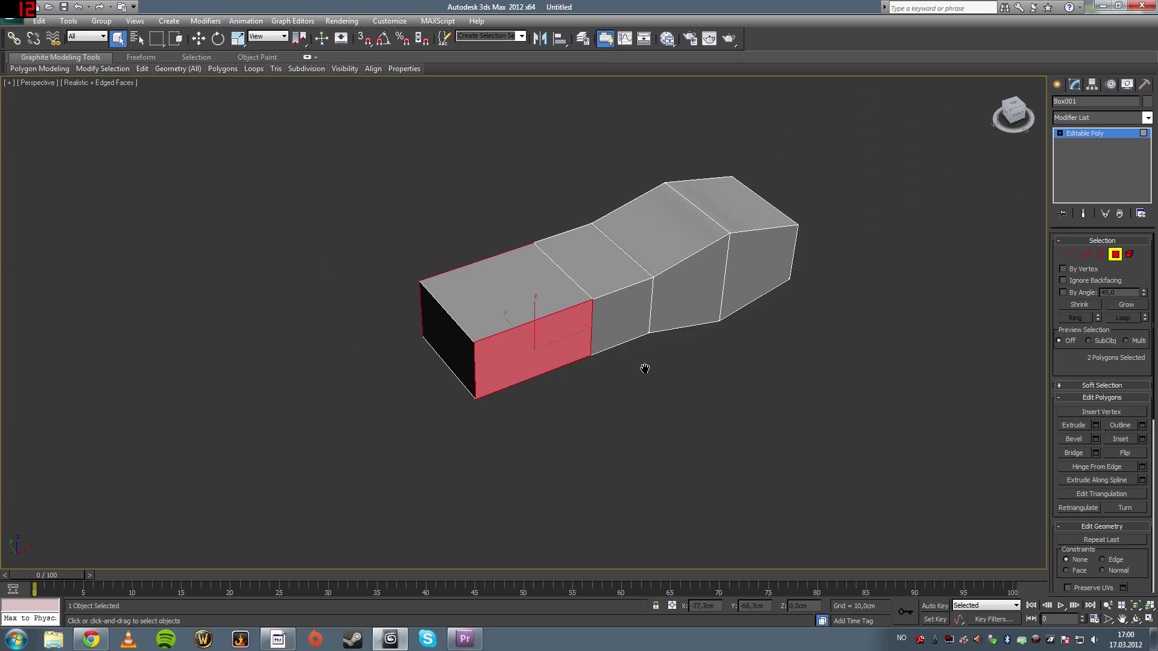
left_click(1096, 425)
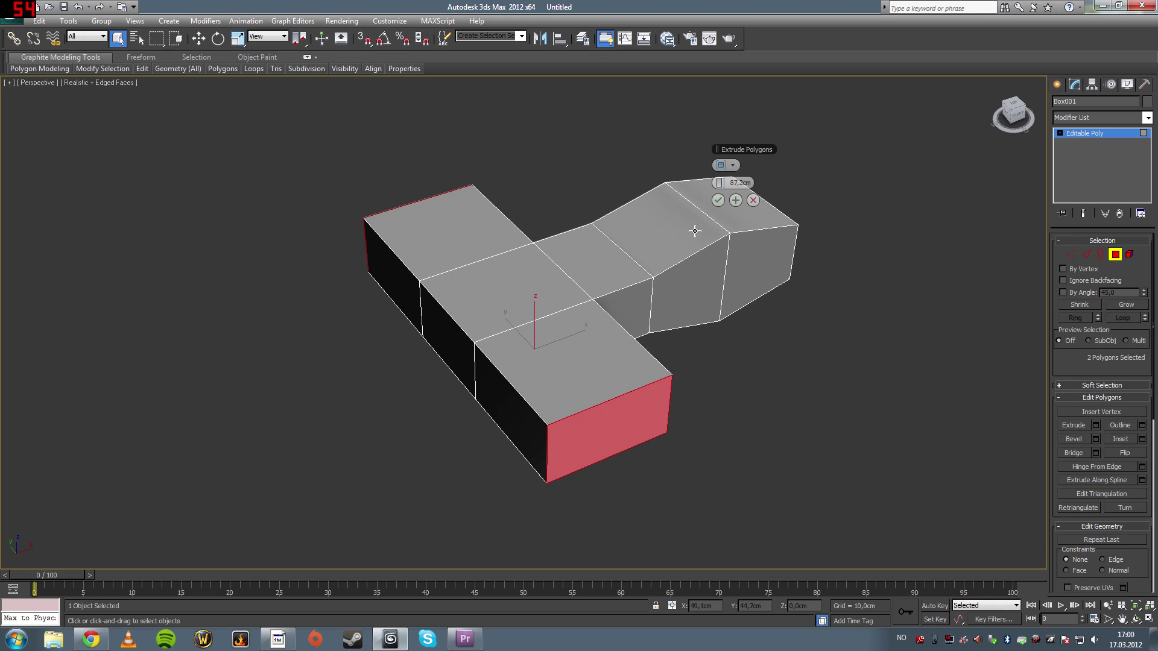
mouse_move(725, 184)
left_mouse_down()
mouse_move(785, 198)
mouse_move(788, 224)
mouse_move(776, 229)
left_mouse_up()
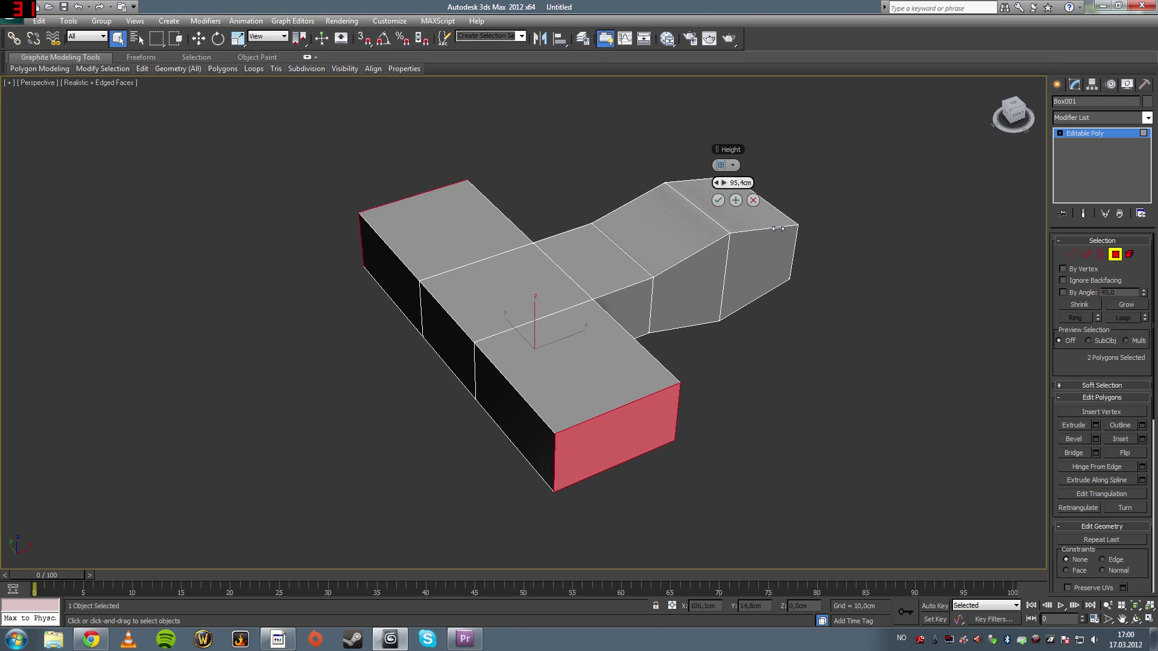
left_click_drag(776, 230, 829, 261)
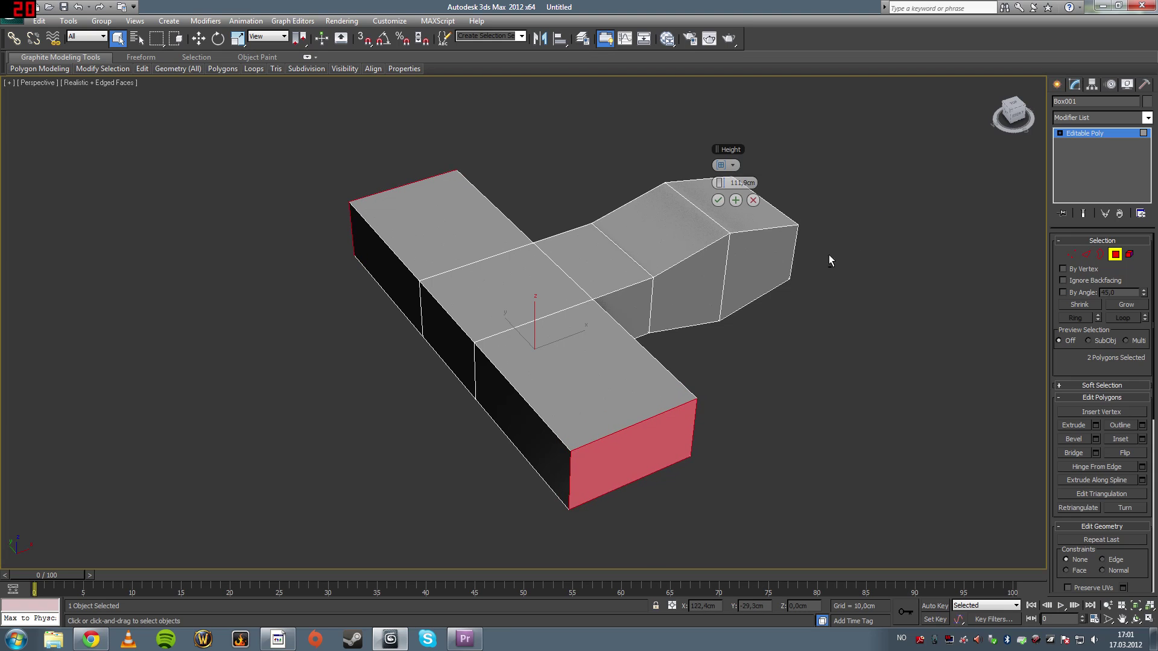
mouse_move(830, 256)
middle_mouse_down("alt")
mouse_move(802, 298)
mouse_move(757, 320)
middle_mouse_up("alt")
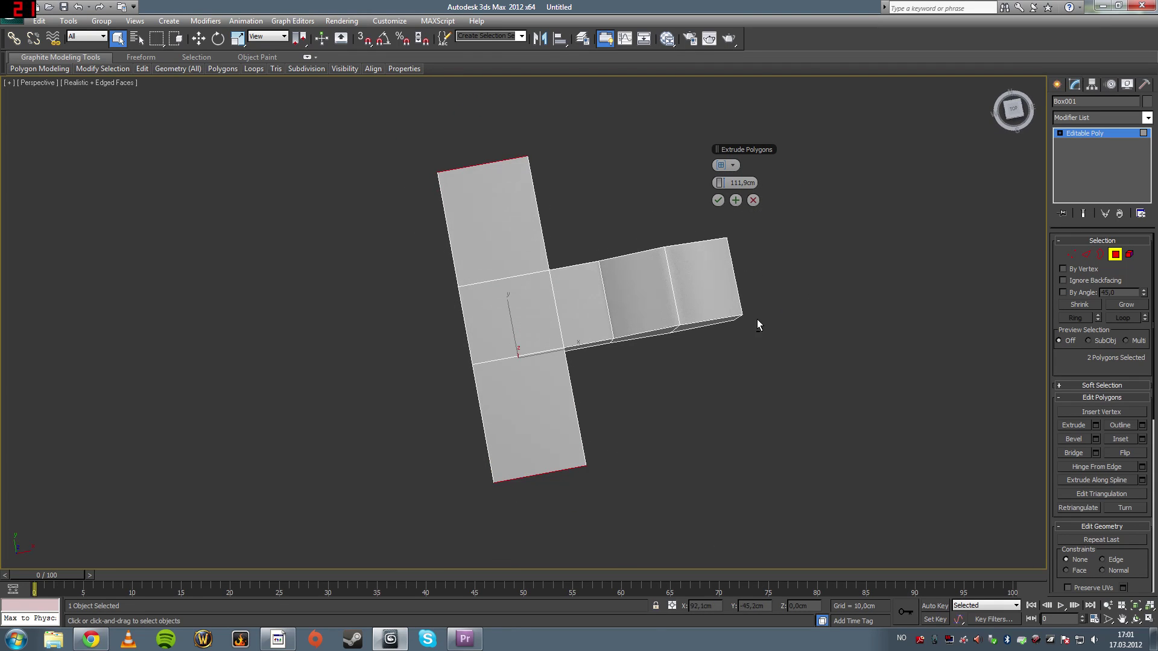
mouse_move(723, 180)
left_mouse_down()
mouse_move(530, 251)
mouse_move(392, 271)
left_mouse_up()
left_click(718, 201)
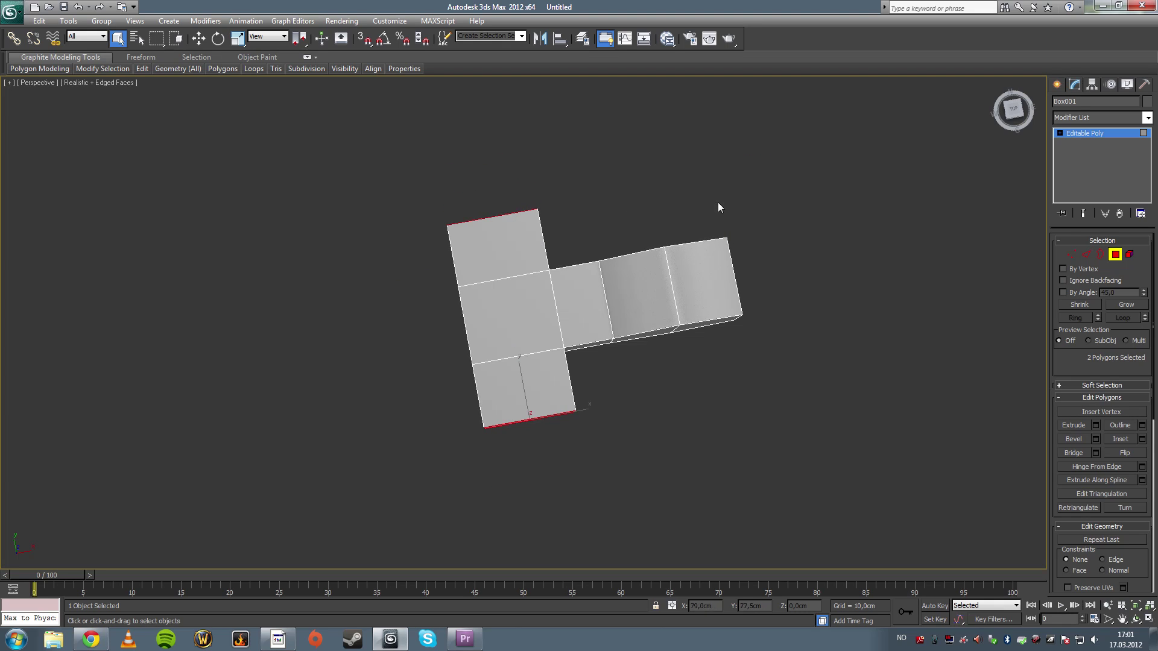
- Enter Vertex mode and maximize the Top view, centred on the axe
left_click(1069, 255)
key("alt+w")
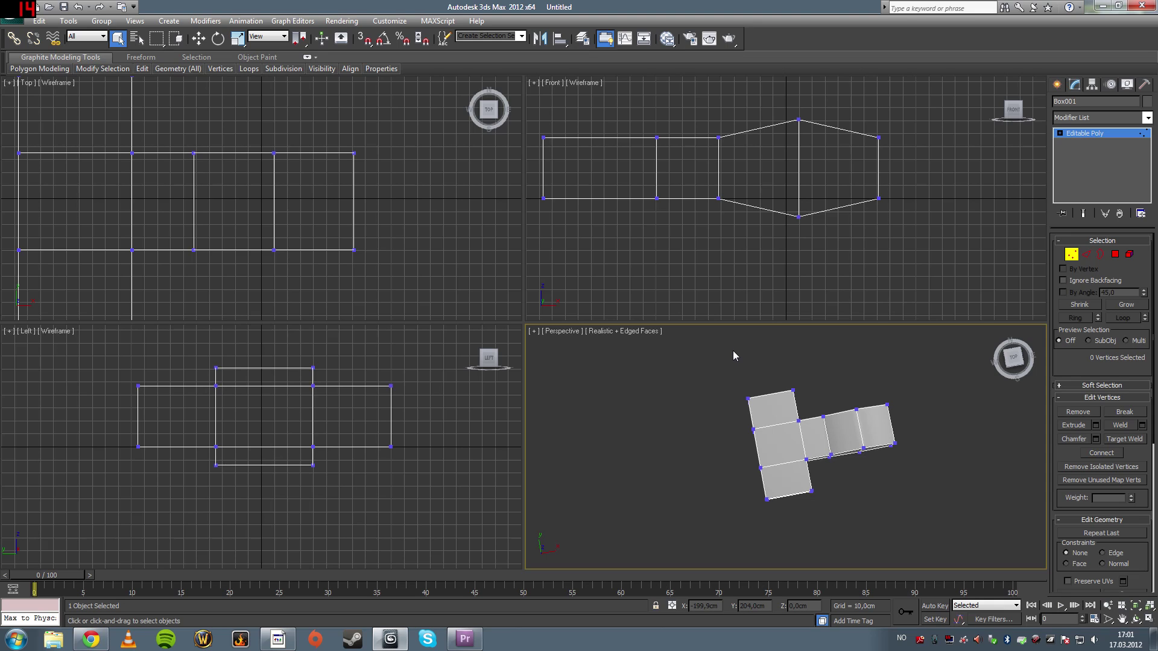
key("ctrl+shift+z")
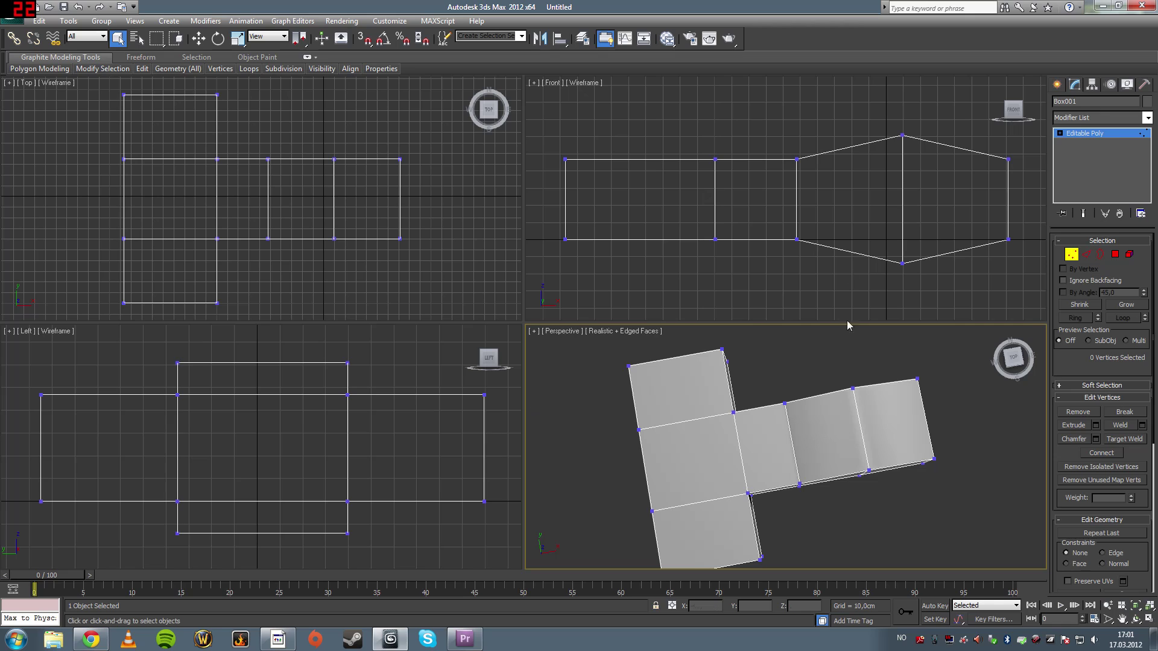
middle_click_drag(278, 284, 293, 259)
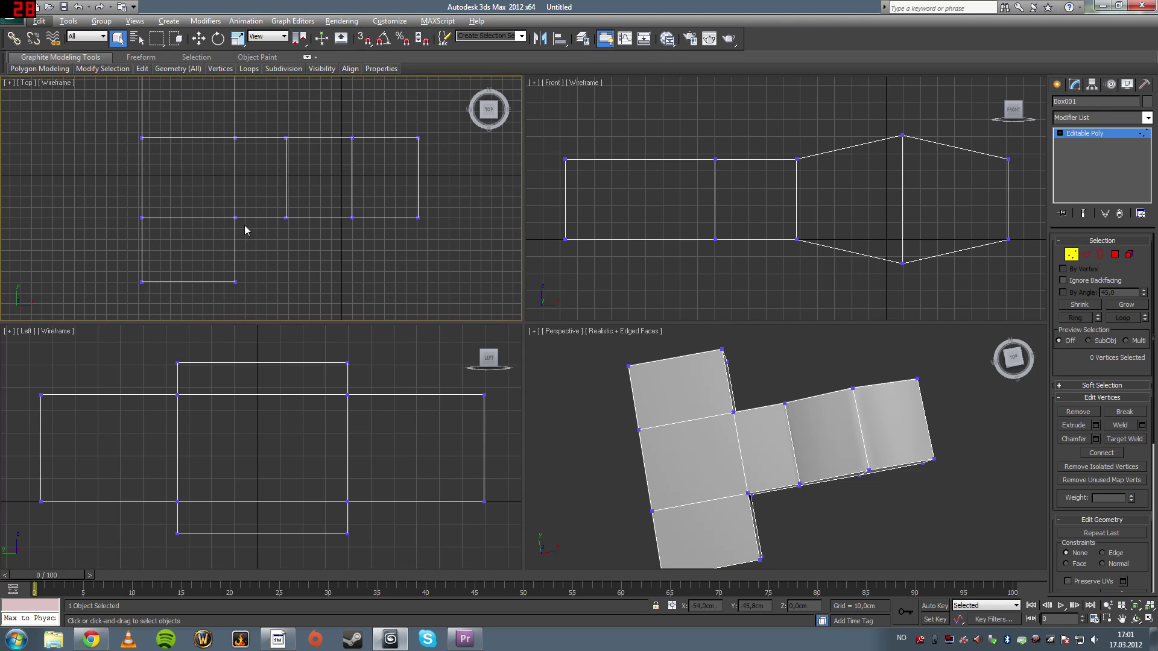
key("alt+w")
mouse_move(341, 288)
middle_mouse_down()
mouse_move(362, 314)
mouse_move(395, 279)
middle_mouse_up()
scroll(362, 313, "down", 2)
scroll(404, 323, "down", 2)
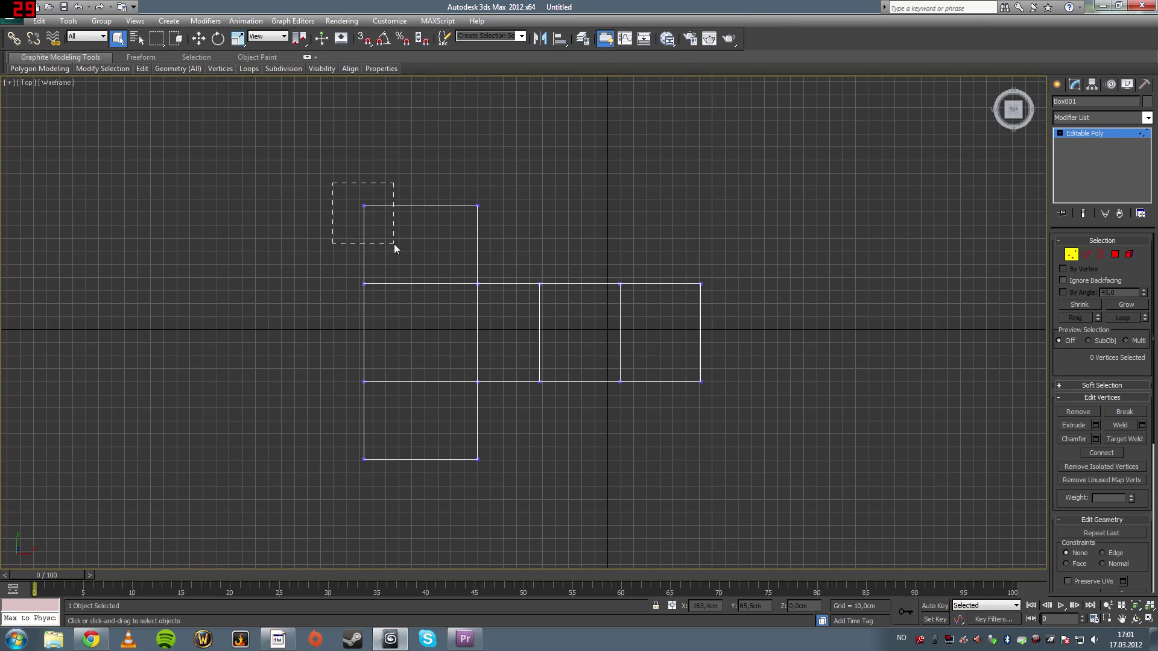
- Select the blade's left corner vertices and scale them apart to flare the blade
left_click_drag(395, 244, 395, 244)
left_click_drag(353, 439, 449, 520, "ctrl")
middle_click_drag(449, 520, 422, 455)
left_click(237, 37)
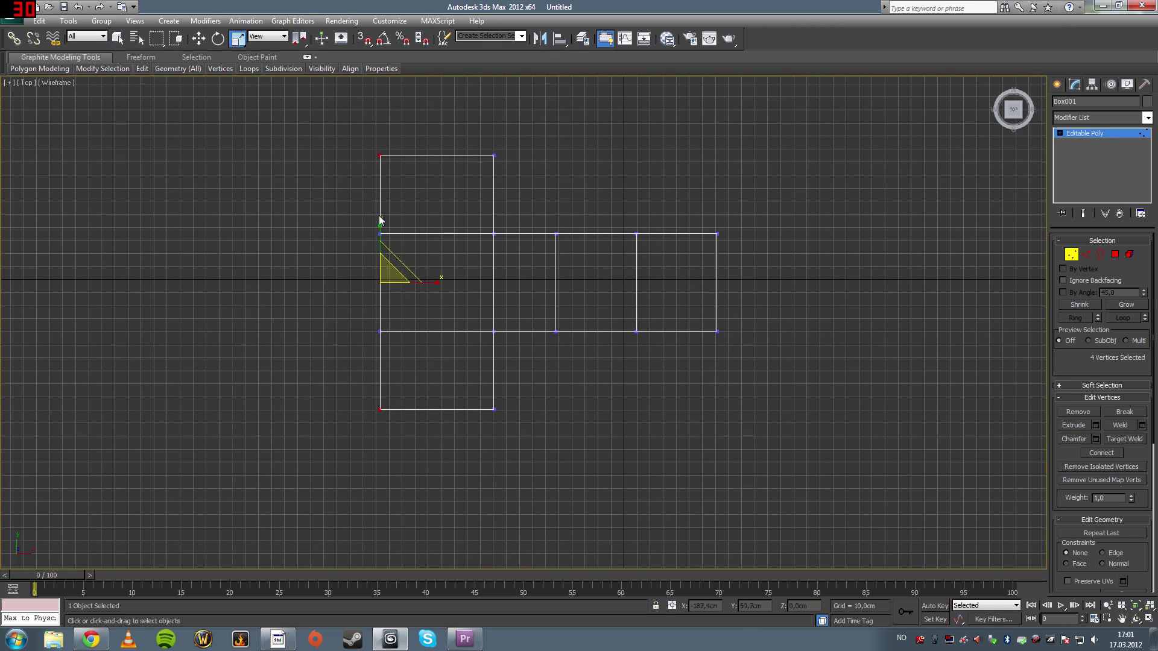
middle_click_drag(377, 232, 388, 283)
left_click_drag(388, 283, 393, 236)
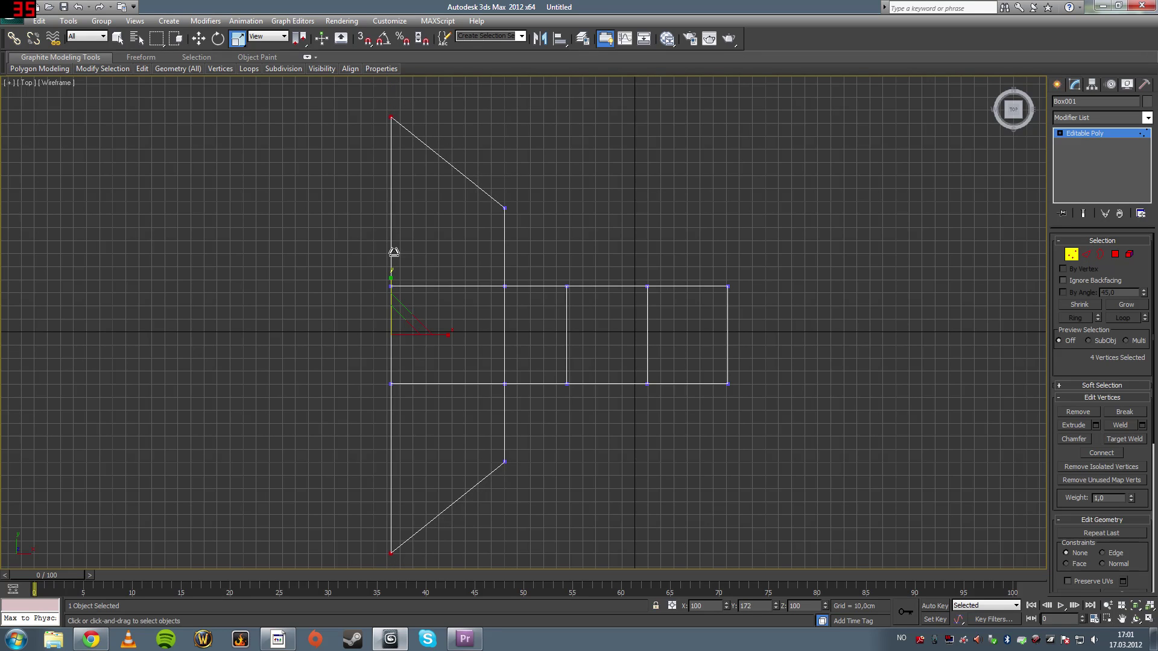
left_click_drag(392, 235, 394, 252)
left_click(541, 377)
- Check the tapered shape, frame the object and restore the four-viewport layout
middle_click_drag(573, 415, 644, 391)
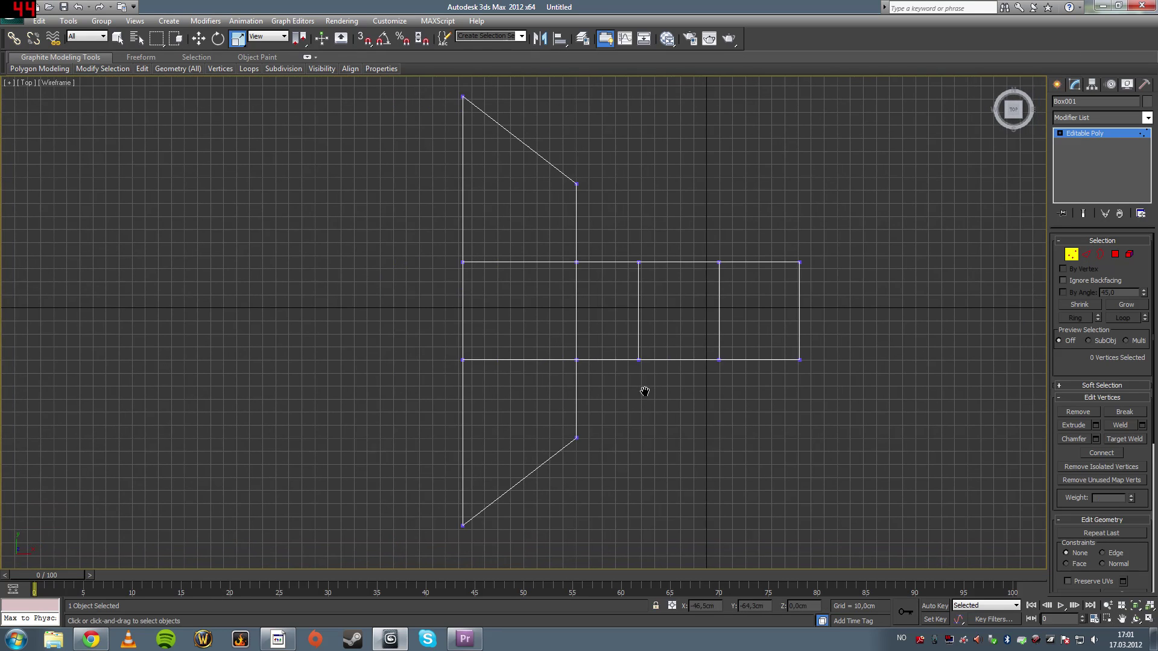
scroll(597, 414, "down", 1)
scroll(595, 412, "down", 1)
scroll(594, 412, "down", 2)
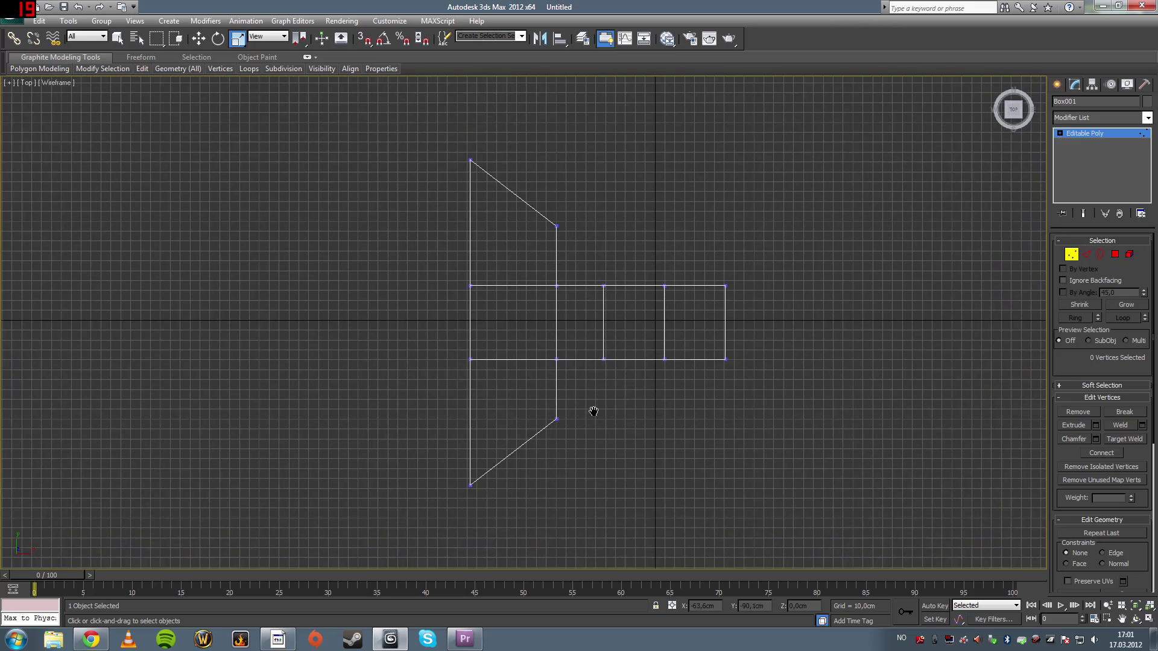
middle_click_drag(541, 406, 533, 389, "alt")
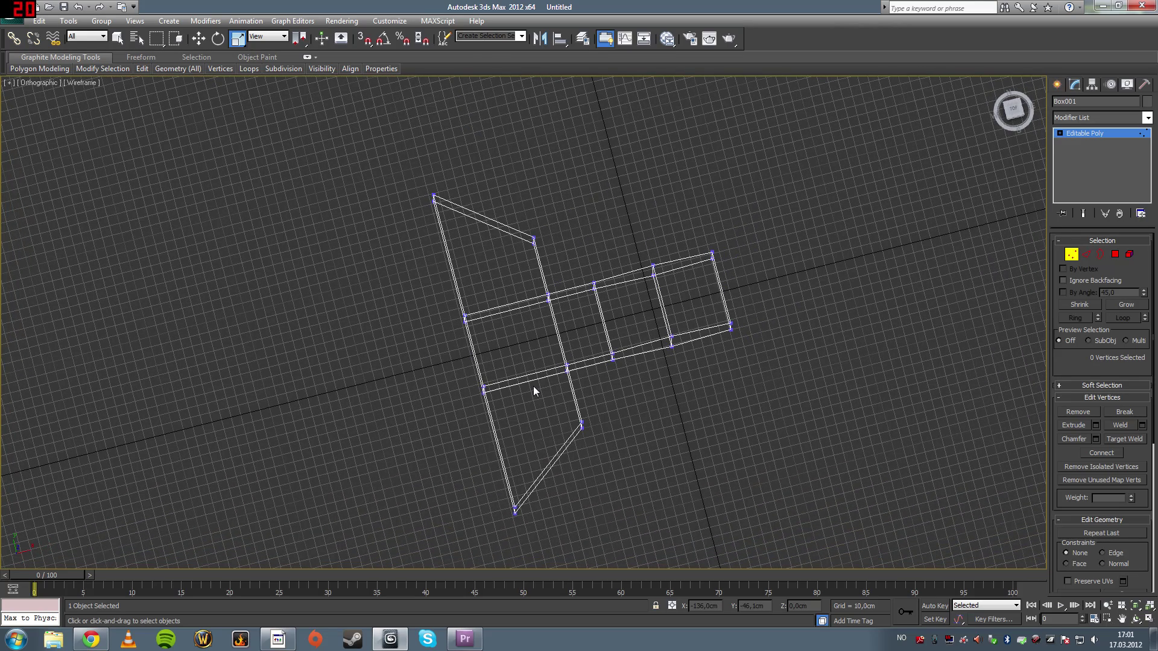
key("t")
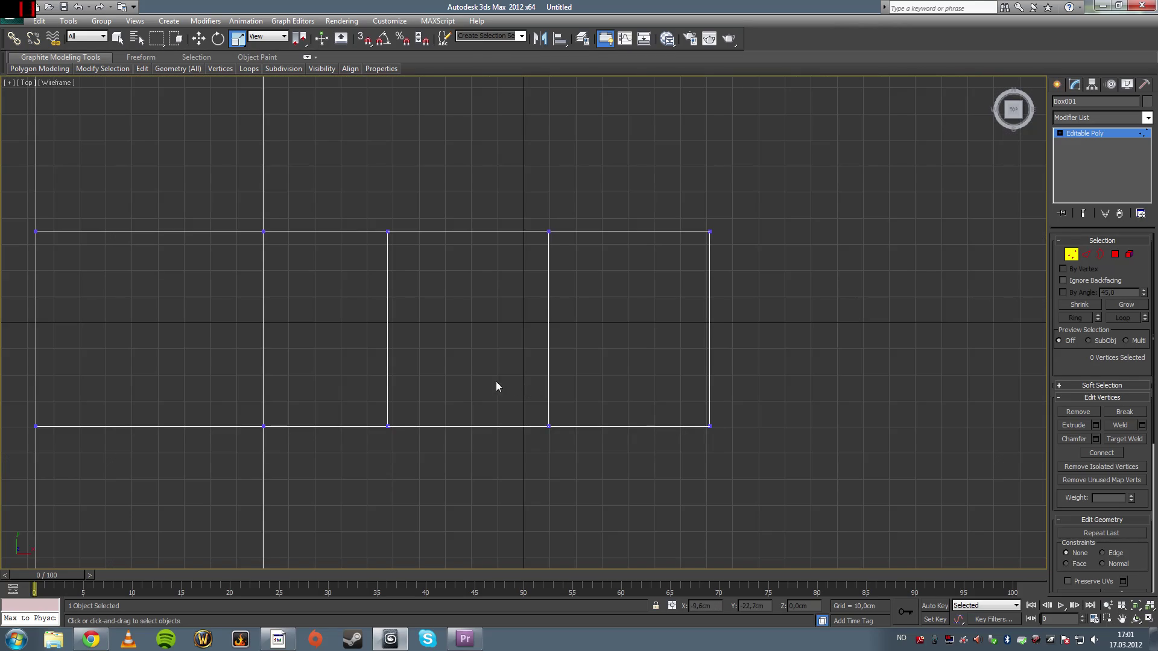
key("q")
key("z")
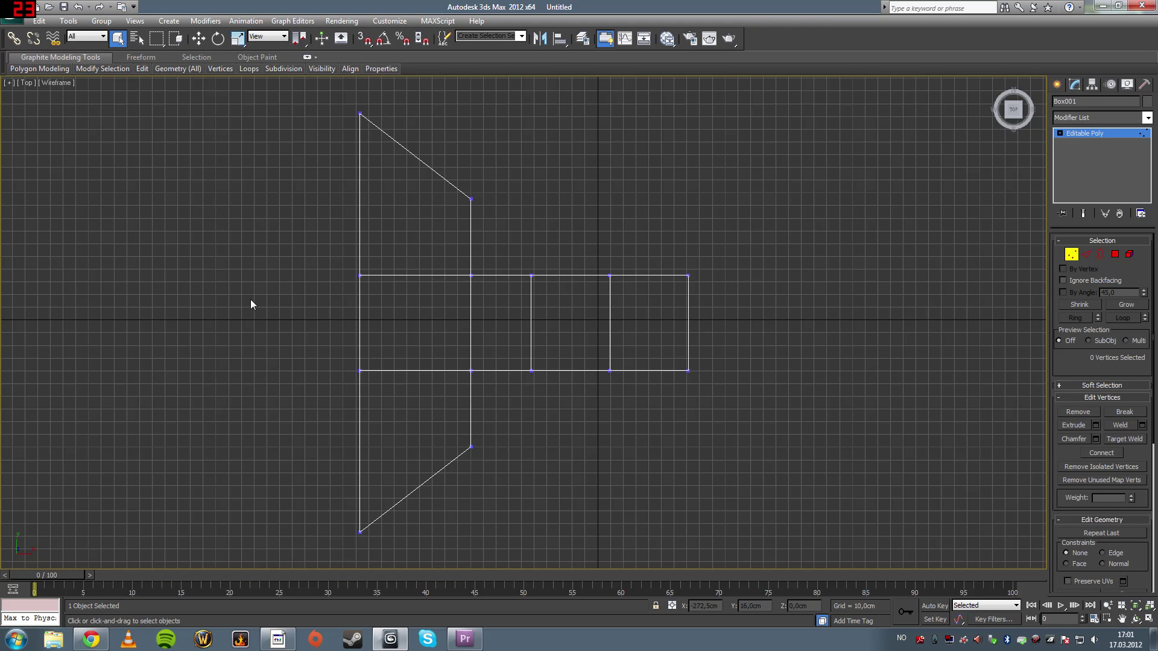
key("alt+w")
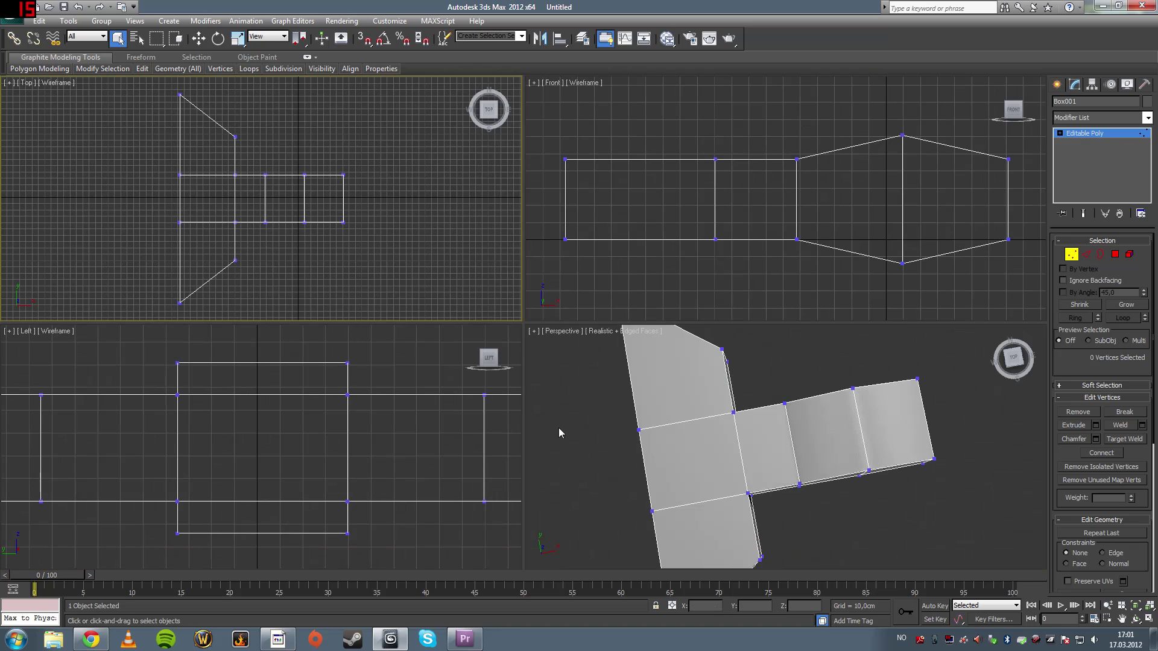
- In a maximized Perspective view, select the axe head's three side faces and extrude them about 94.1 cm
left_click(559, 429)
key("alt+w")
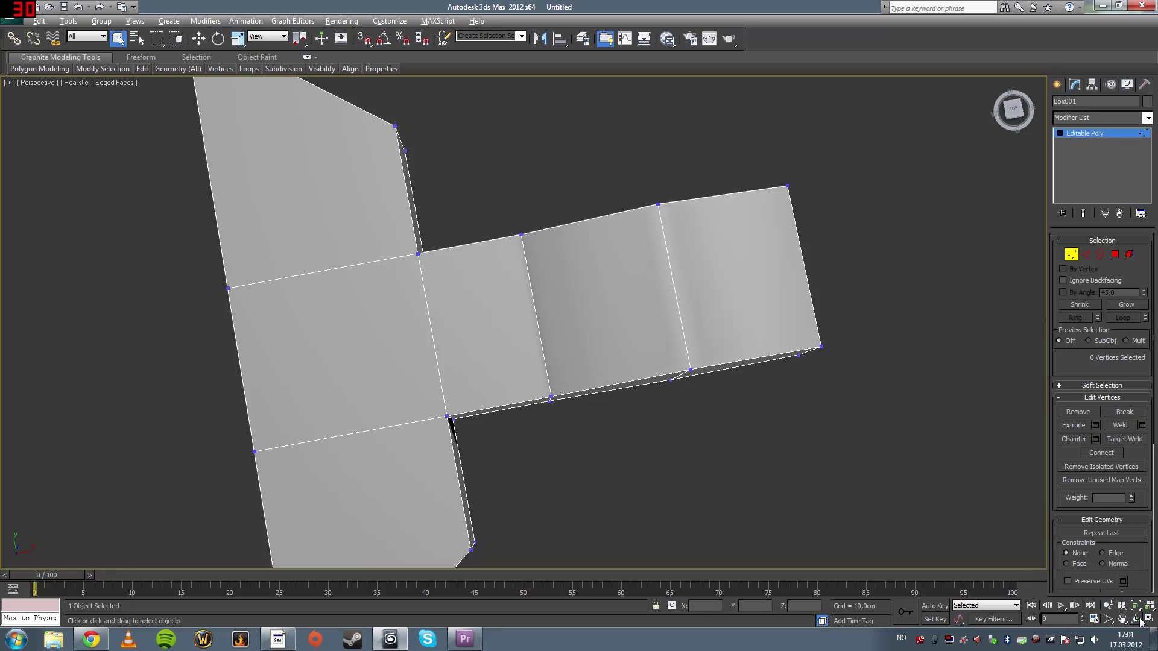
left_click(1137, 620)
mouse_move(326, 356)
left_mouse_down()
mouse_move(538, 338)
mouse_move(853, 247)
left_mouse_up()
left_click(1114, 255)
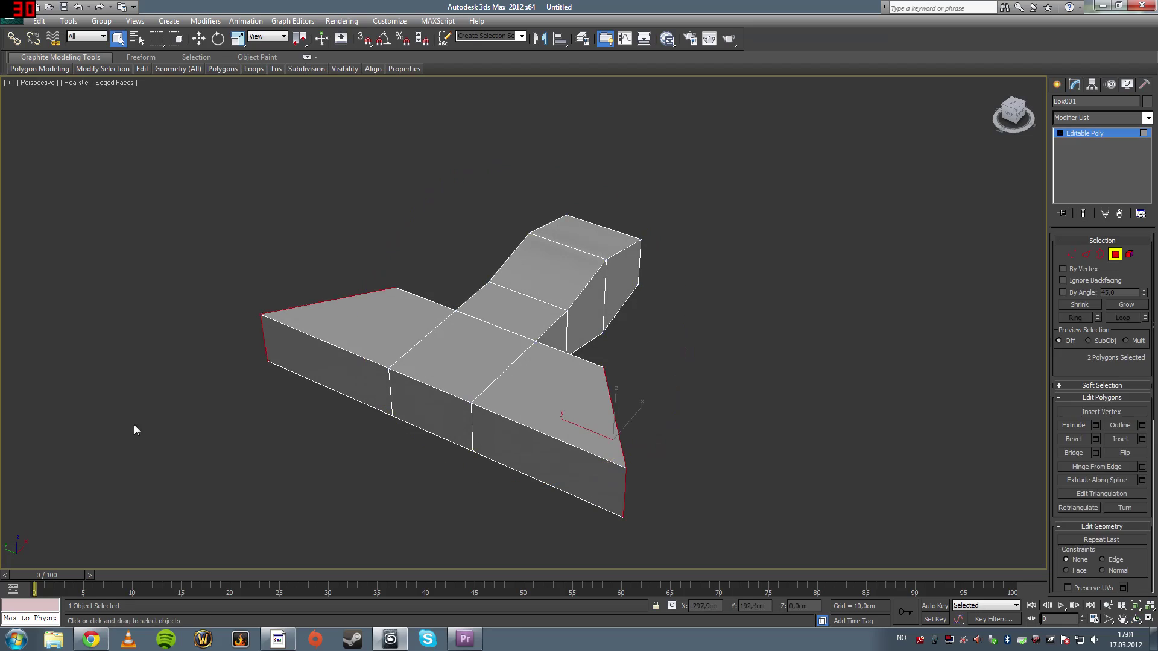
left_click(320, 363)
left_click(410, 404, "ctrl")
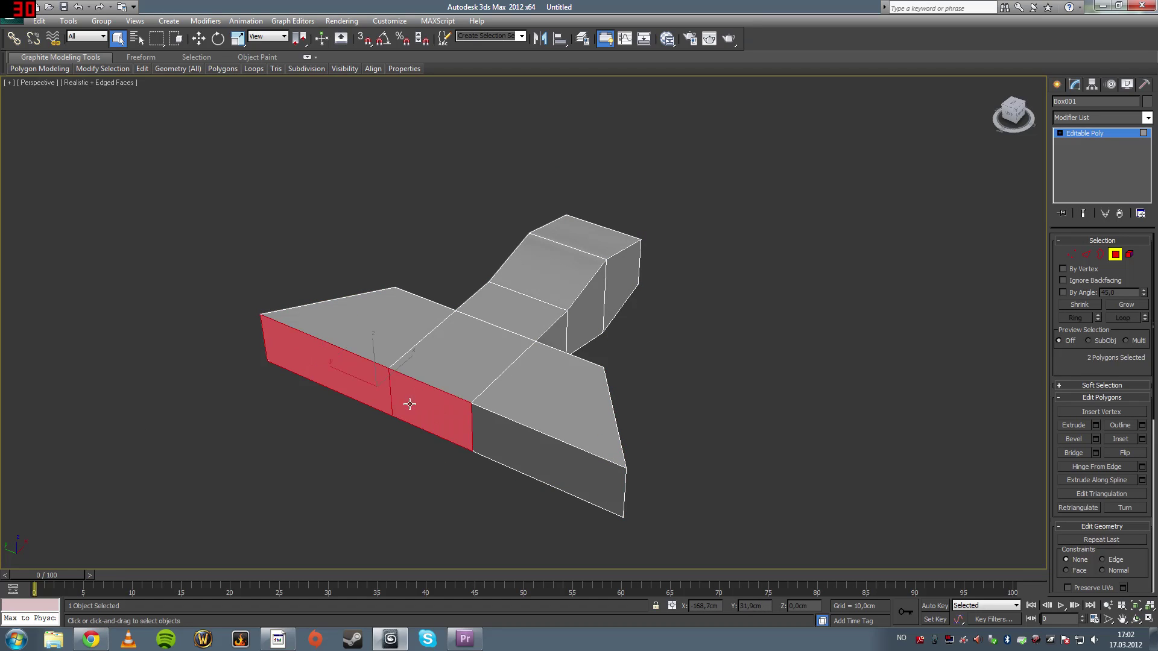
left_click(542, 437, "ctrl")
left_click(1098, 424)
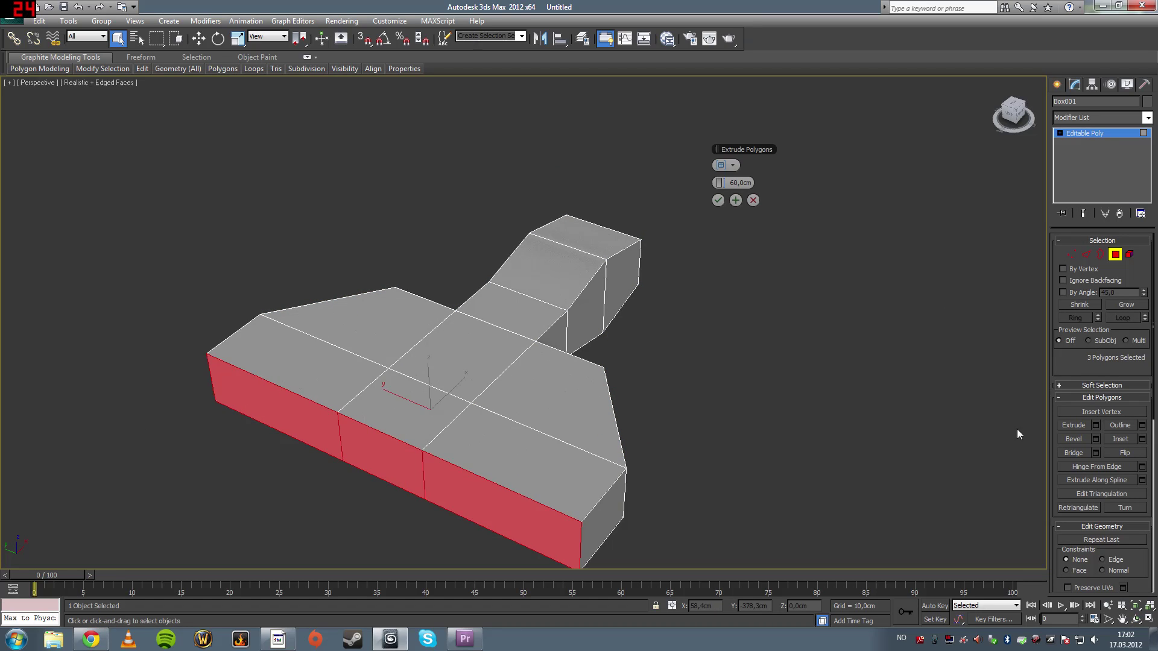
mouse_move(659, 328)
middle_mouse_down("alt")
mouse_move(638, 342)
mouse_move(660, 308)
middle_mouse_up("alt")
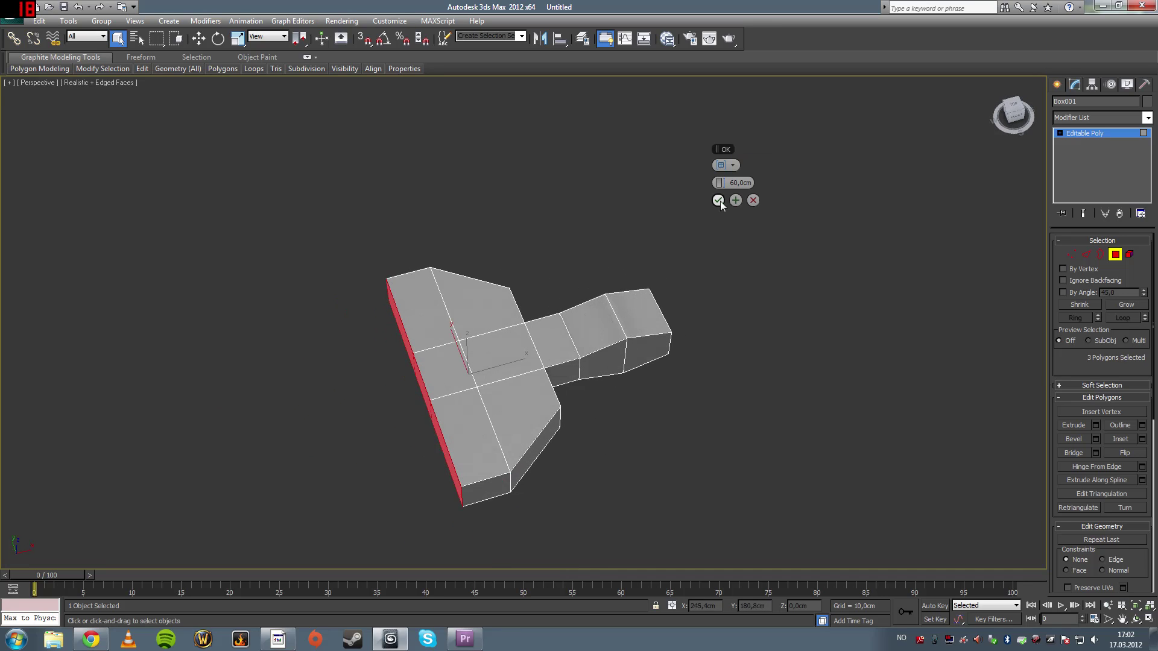
left_click_drag(719, 183, 939, 154)
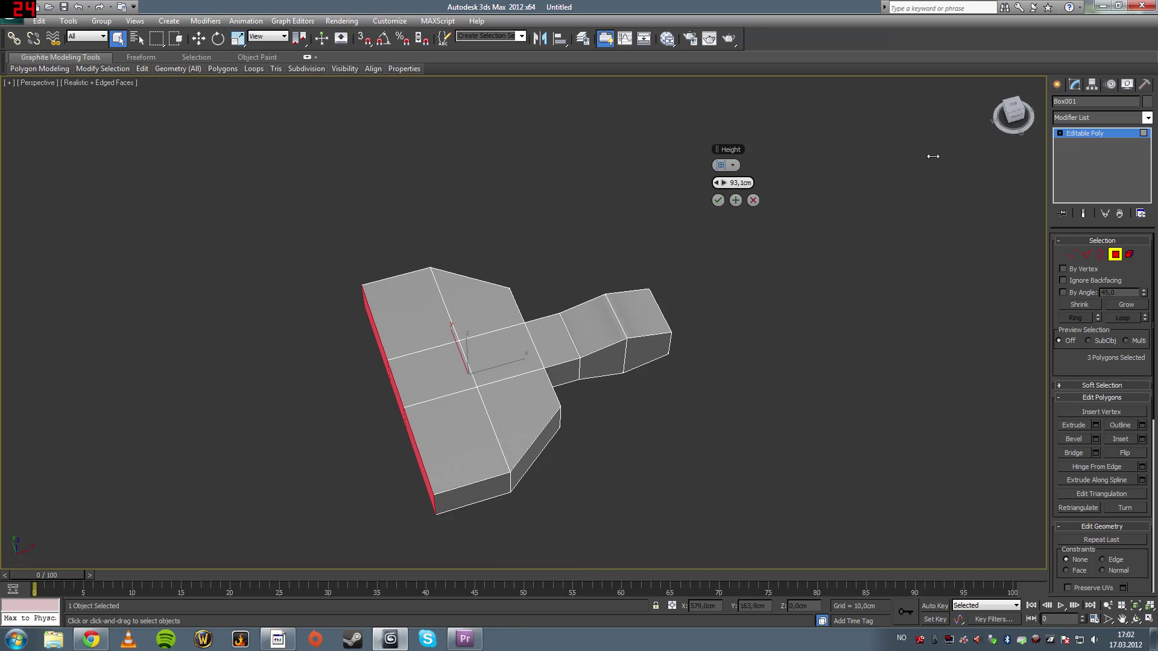
- Confirm the extrusion, then raise the lower edge's middle vertex in Top view
left_click(718, 201)
key("1")
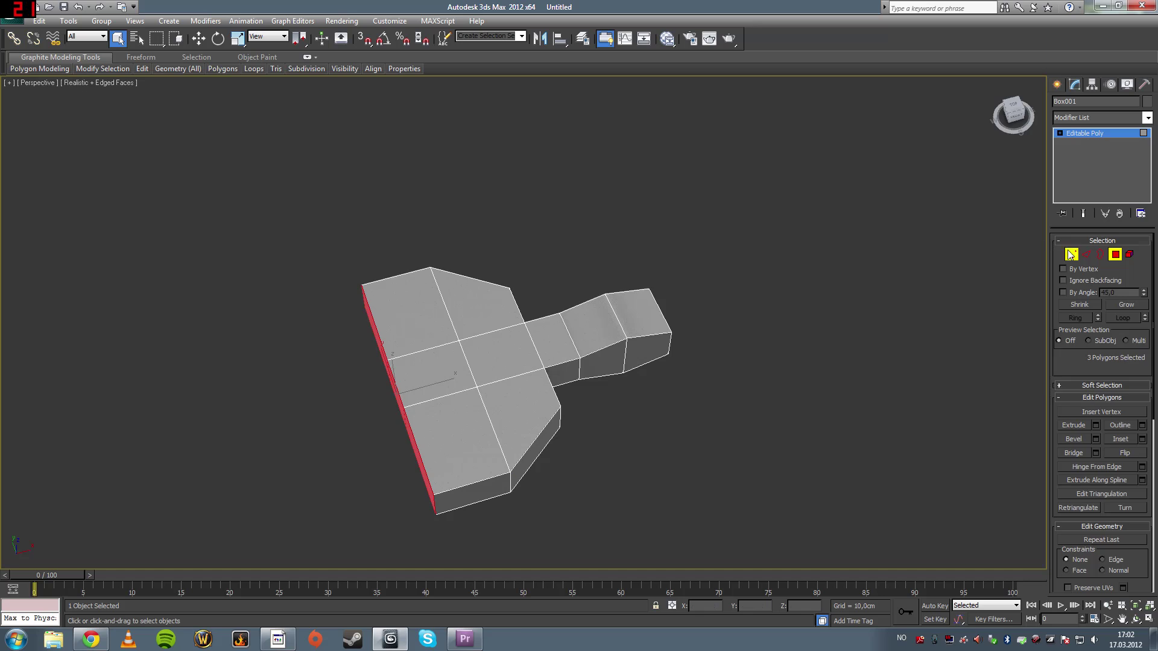
key("alt+w")
key("alt+w")
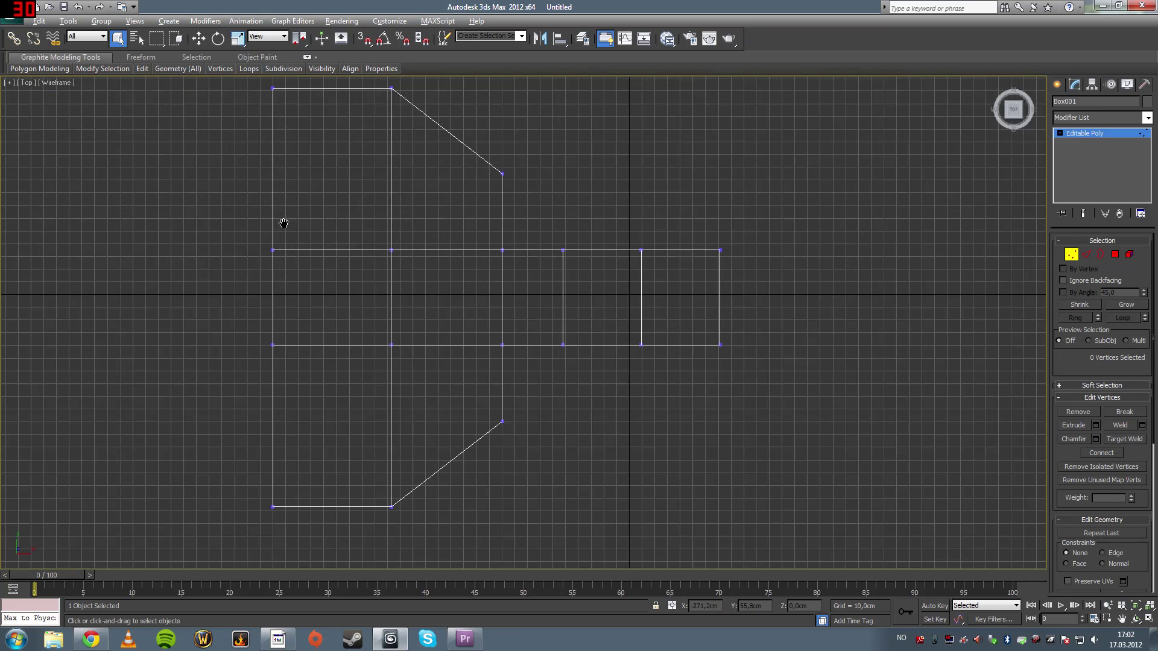
middle_click_drag(284, 220, 442, 294)
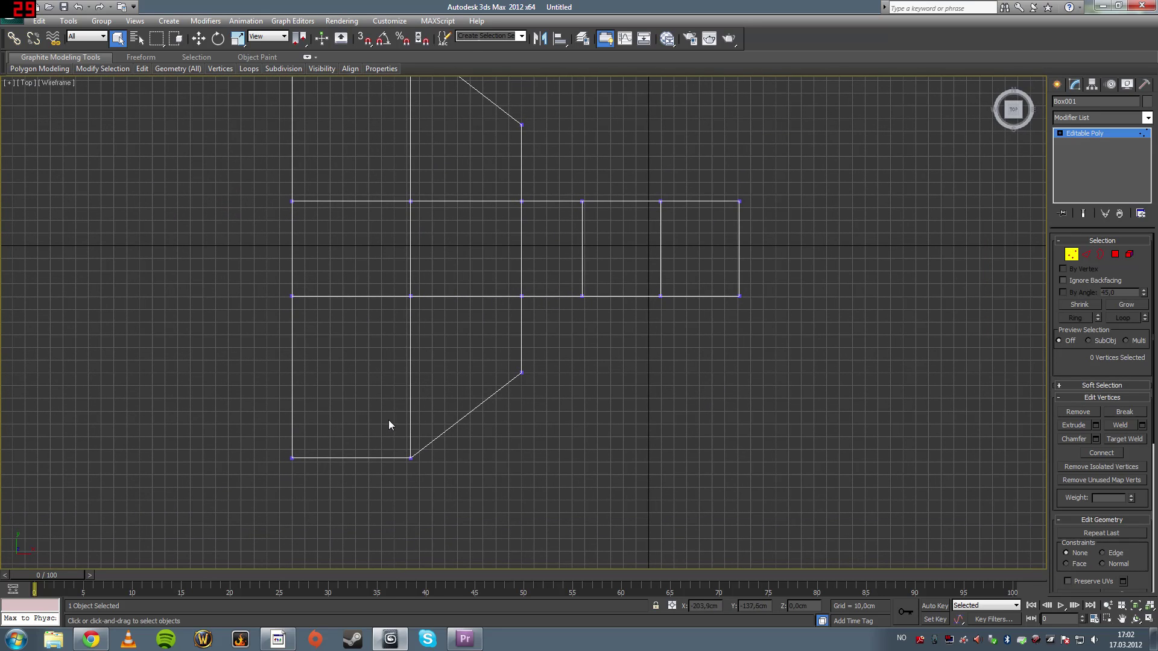
scroll(419, 401, "down", 1)
scroll(424, 387, "down", 1)
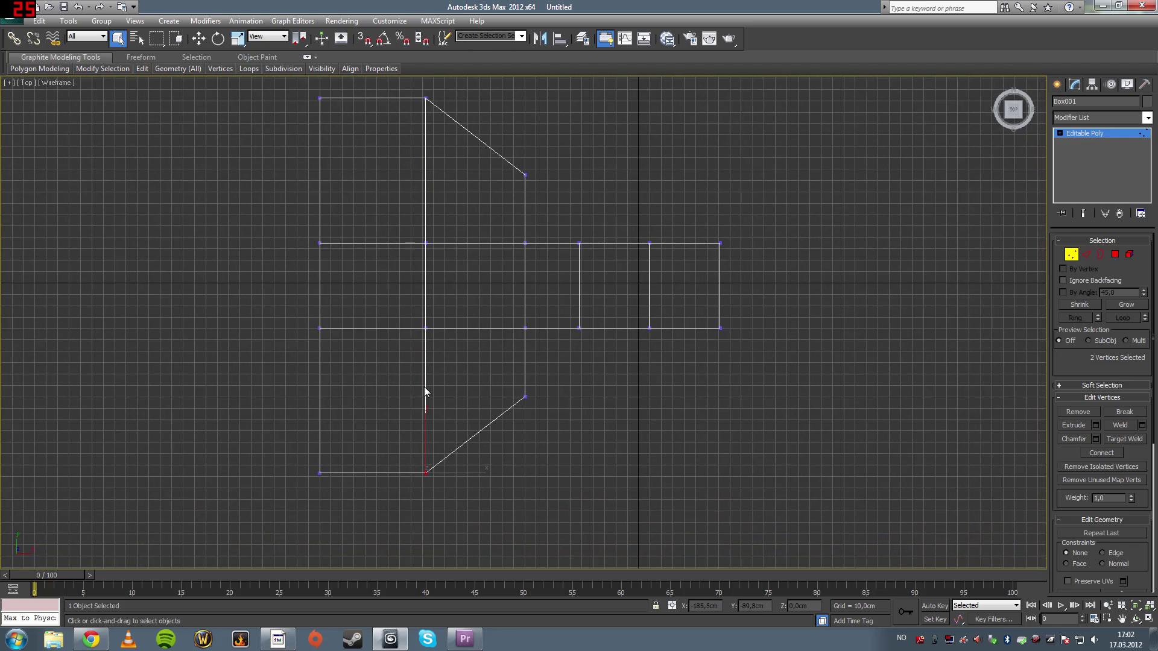
scroll(424, 386, "down", 1)
key("w")
left_click_drag(441, 401, 441, 369)
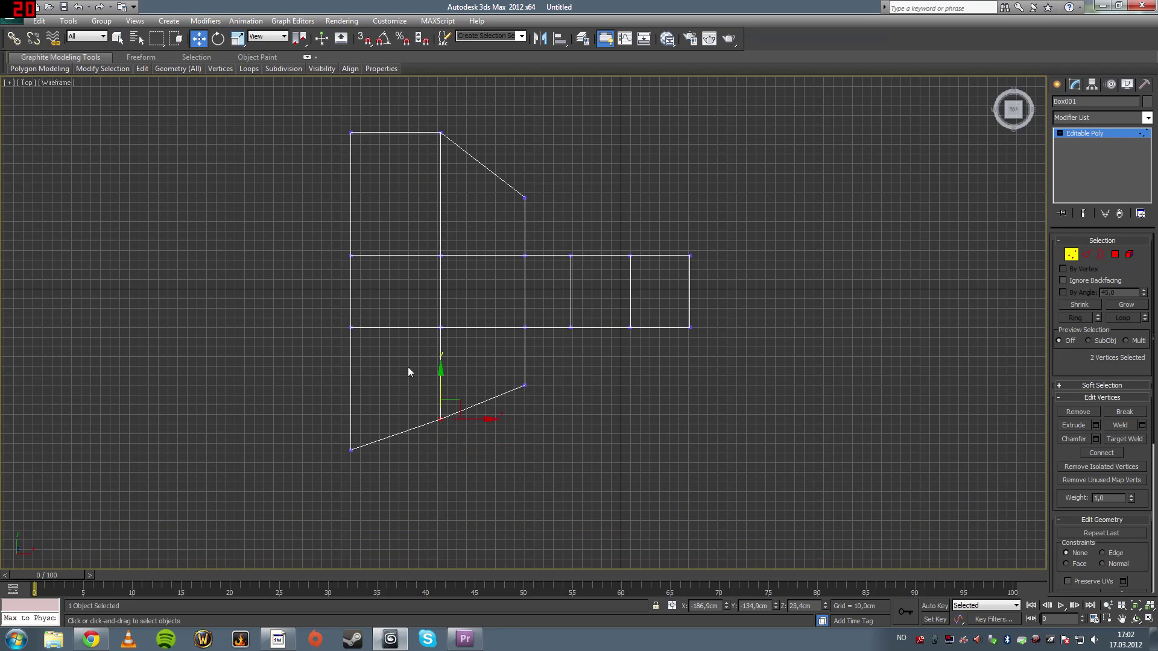
- Move the lower blade's bottom vertices down and to the right
left_click(313, 427)
left_click_drag(299, 402, 460, 467)
left_click(310, 391)
left_click_drag(636, 549, 636, 551)
left_click_drag(453, 406, 486, 459)
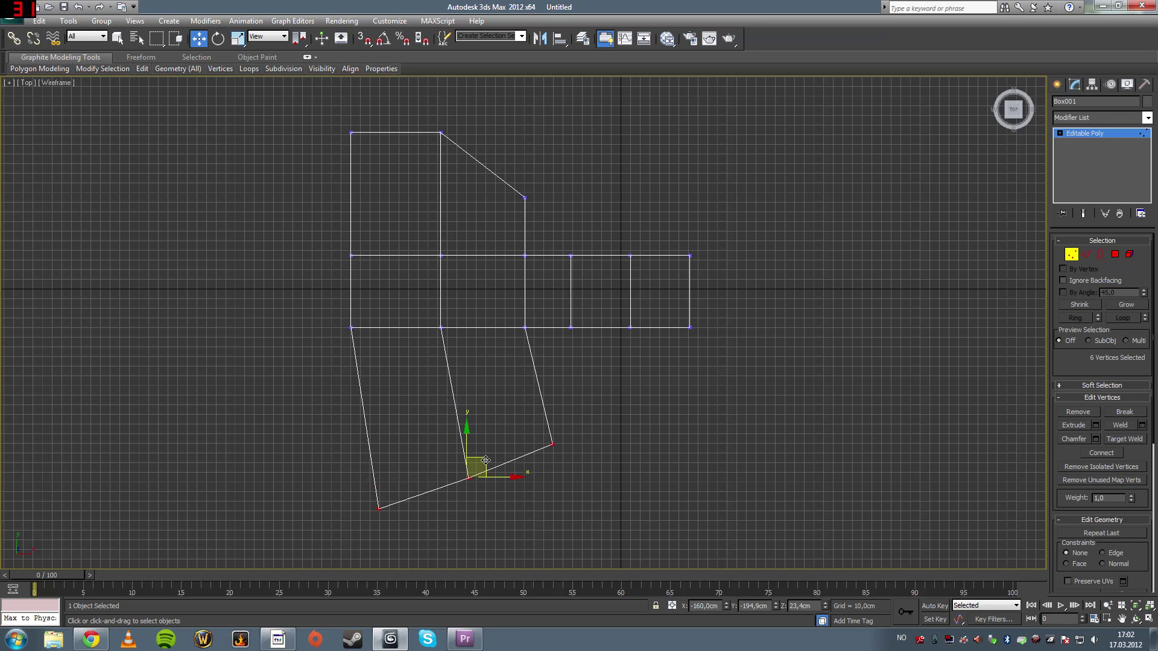
left_click(382, 277)
- Pull the upper blade's top-left corner vertex up and to the right
left_click_drag(309, 128, 370, 163)
middle_click_drag(369, 163, 382, 275)
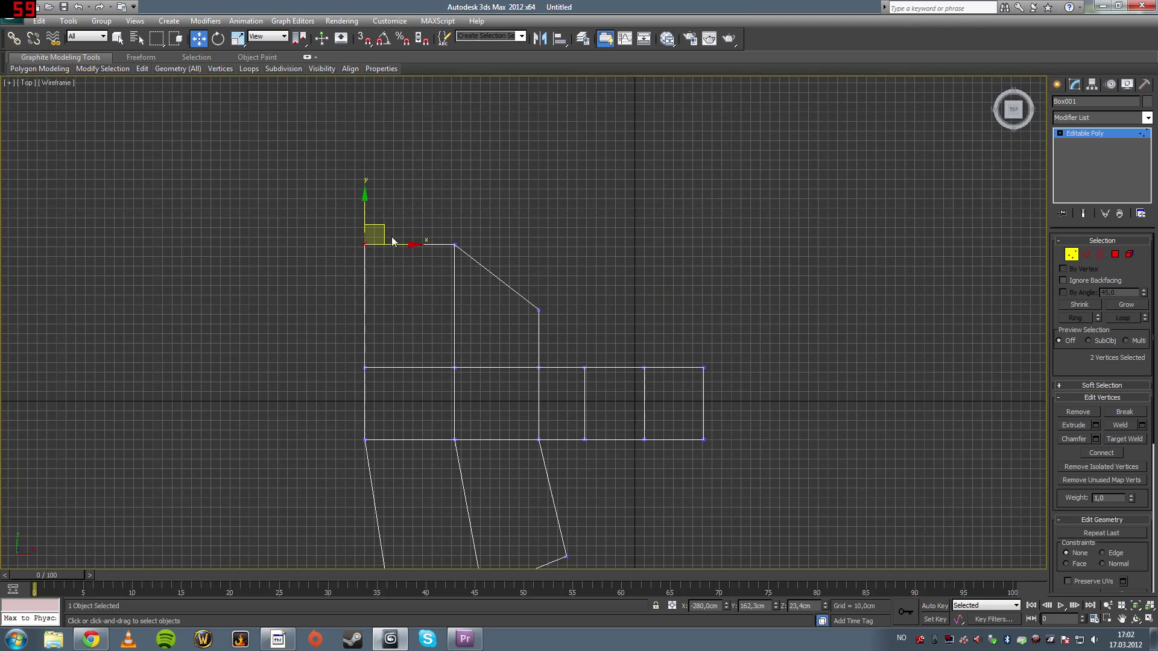
left_click_drag(381, 217, 395, 160)
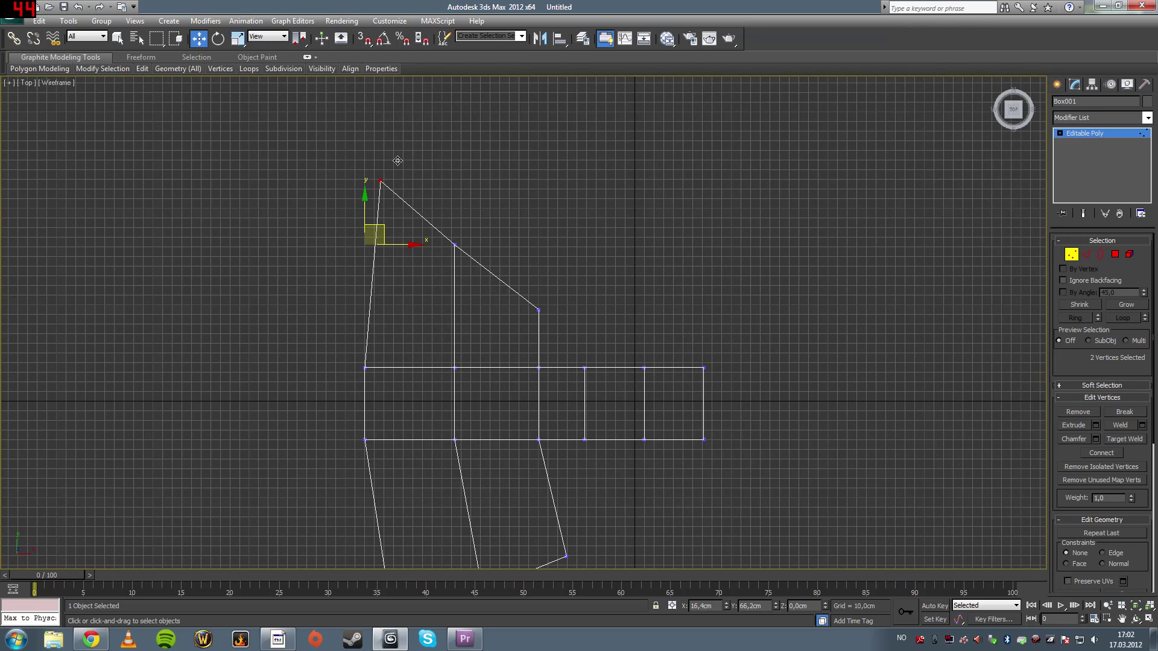